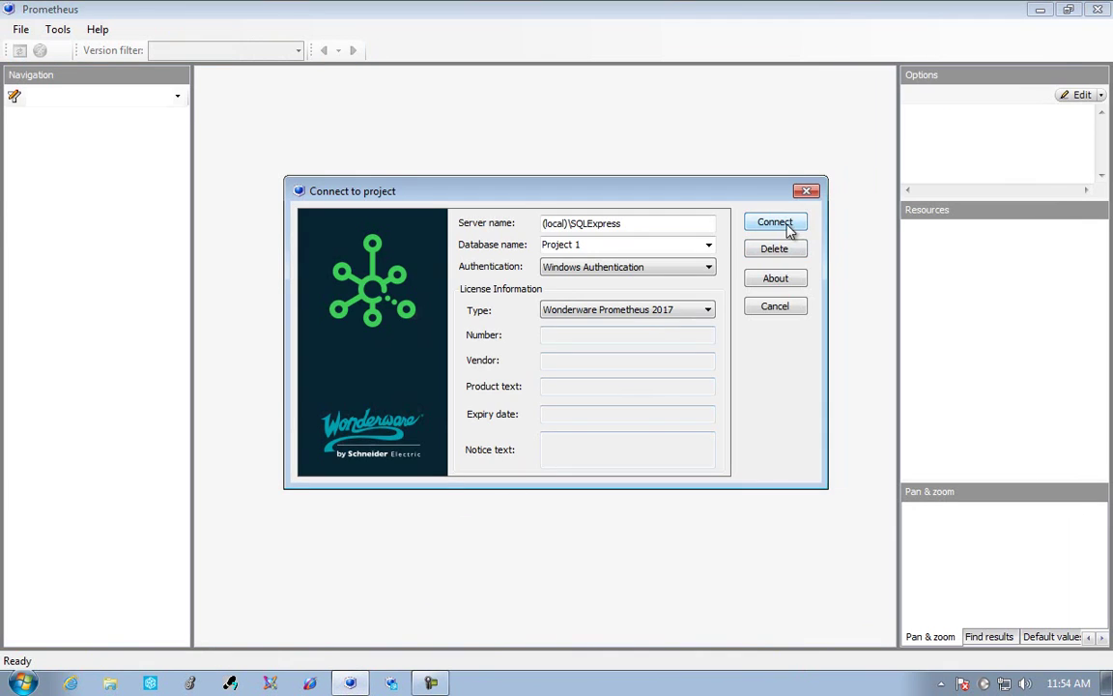
- Connect to the Project 1 database and create a new workspace
{"action": "left_click", "coordinate": [785, 230]}
{"action": "right_click", "coordinate": [60, 129]}
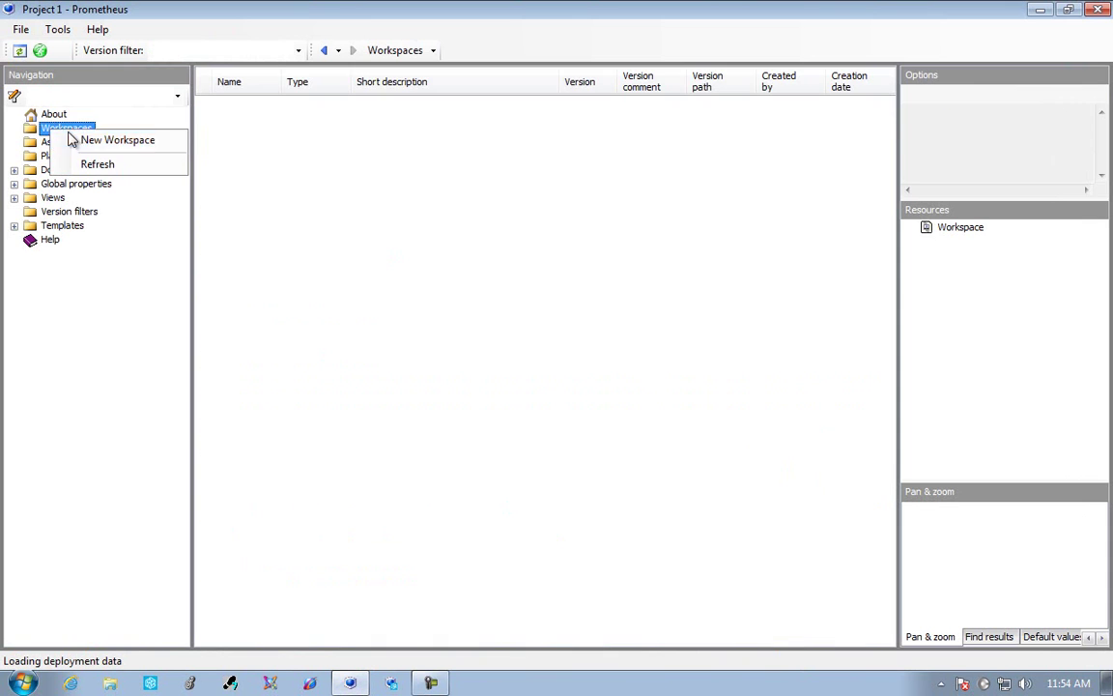
{"action": "left_click", "coordinate": [106, 140]}
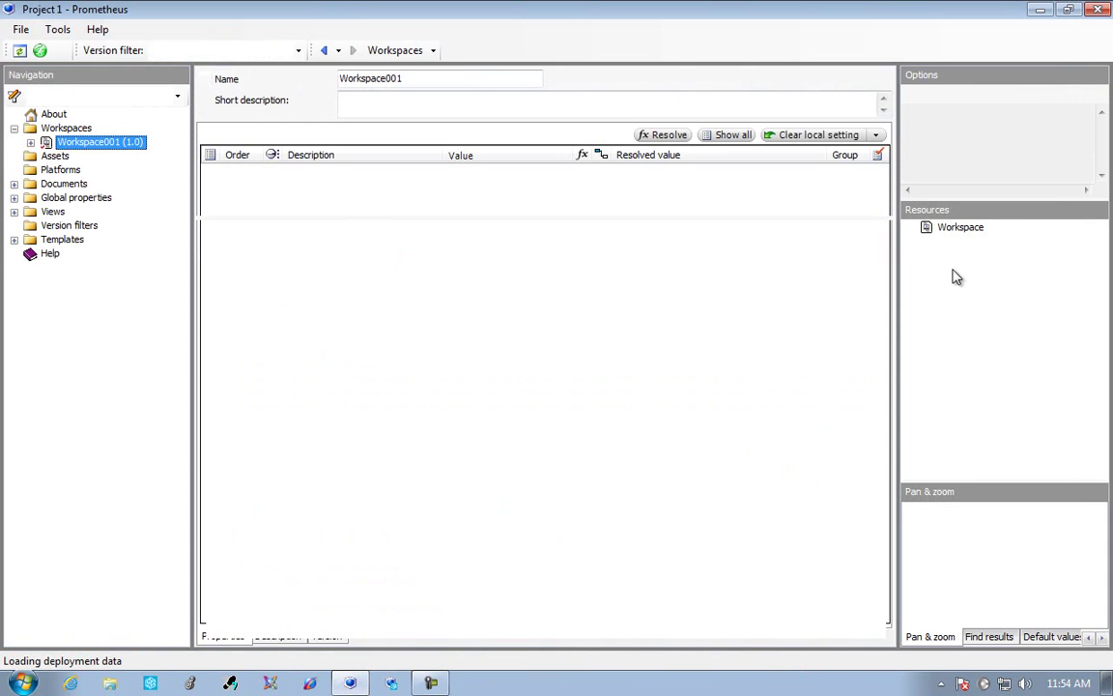
- Add contact input S001 and fixed-speed motor M001, checking the motor's CONTROL signals CAR to IFL
{"action": "left_click", "coordinate": [912, 228]}
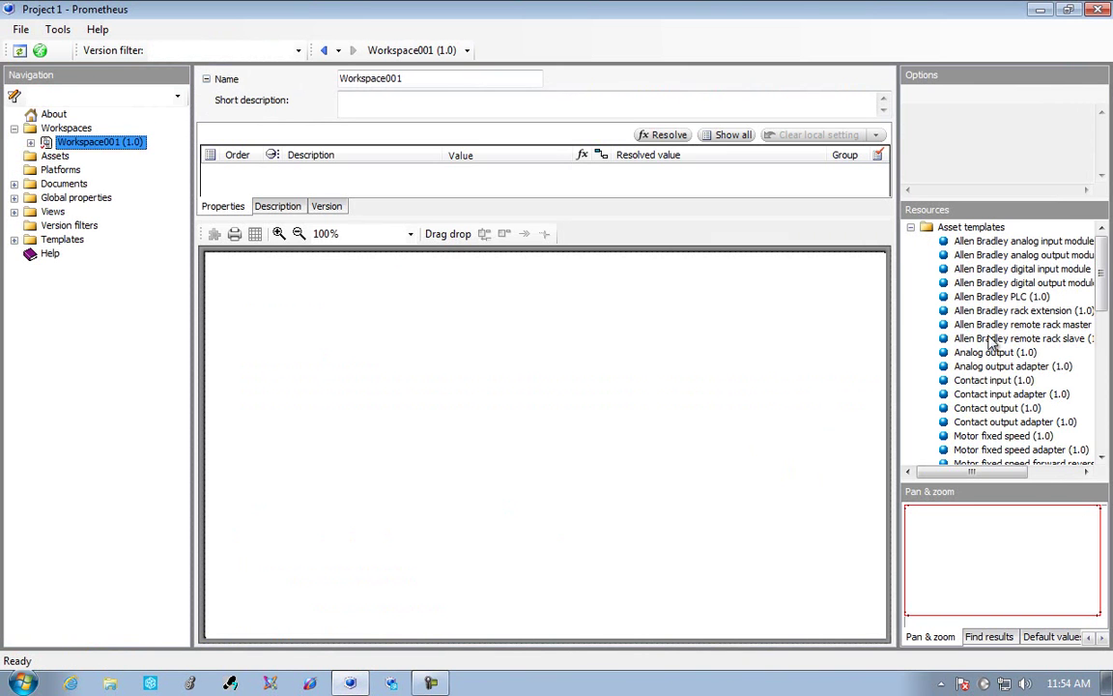
{"action": "left_click_drag", "start_coordinate": [990, 384], "coordinate": [613, 345]}
{"action": "left_click_drag", "start_coordinate": [1013, 440], "coordinate": [682, 474]}
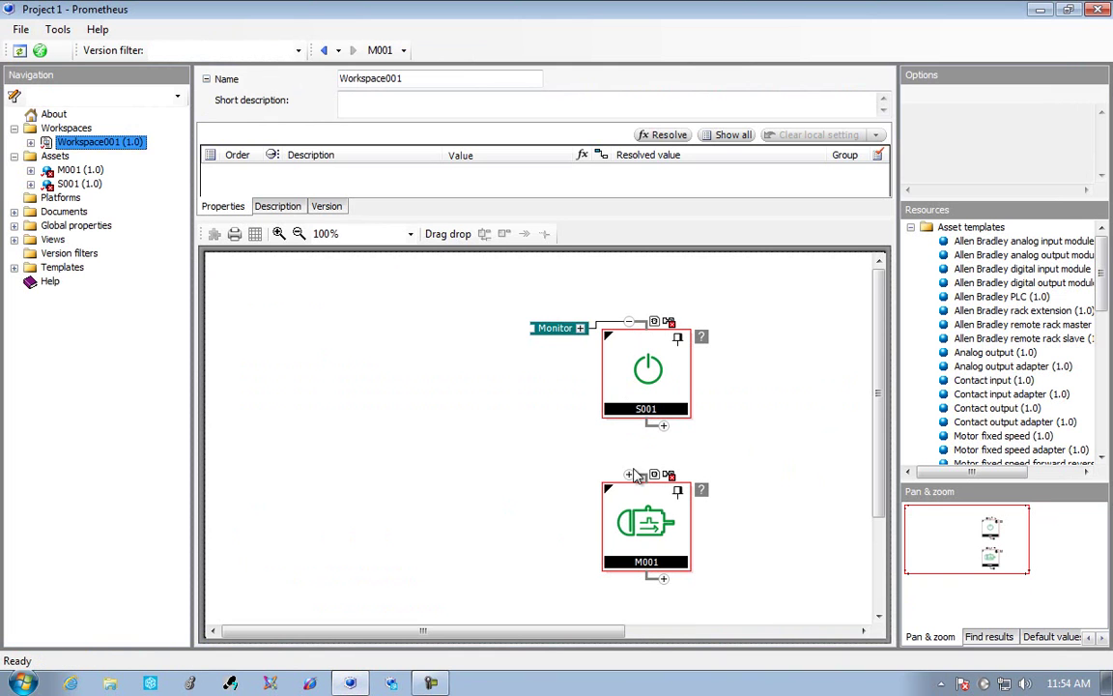
{"action": "left_click", "coordinate": [629, 476]}
{"action": "left_click", "coordinate": [580, 481]}
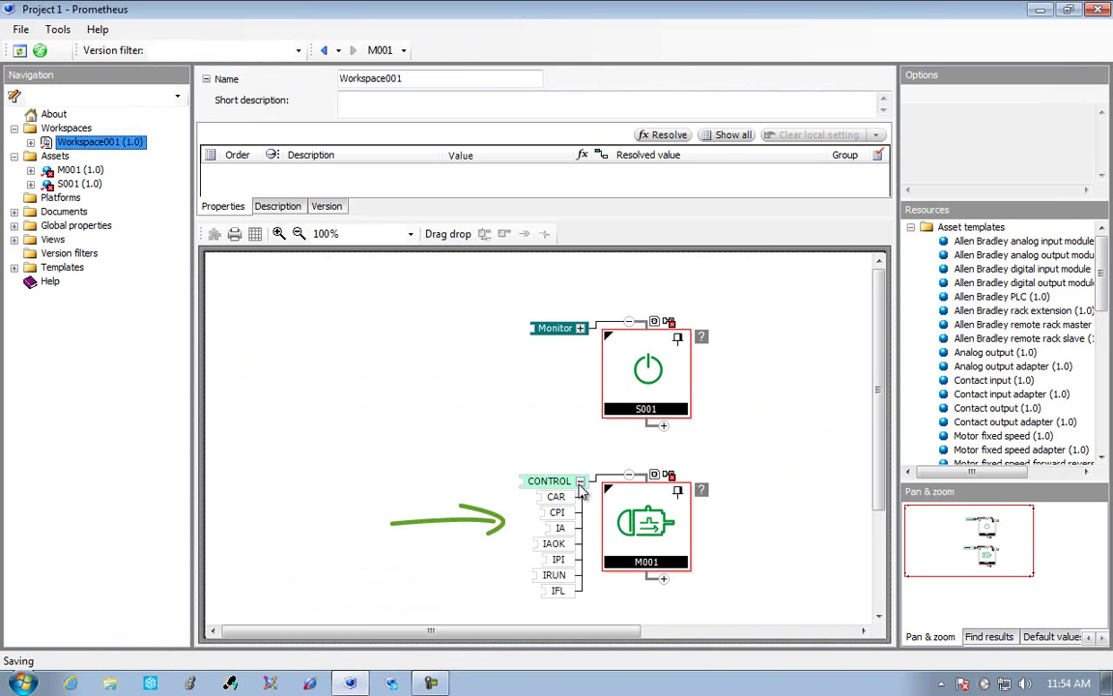
{"action": "left_click", "coordinate": [580, 482]}
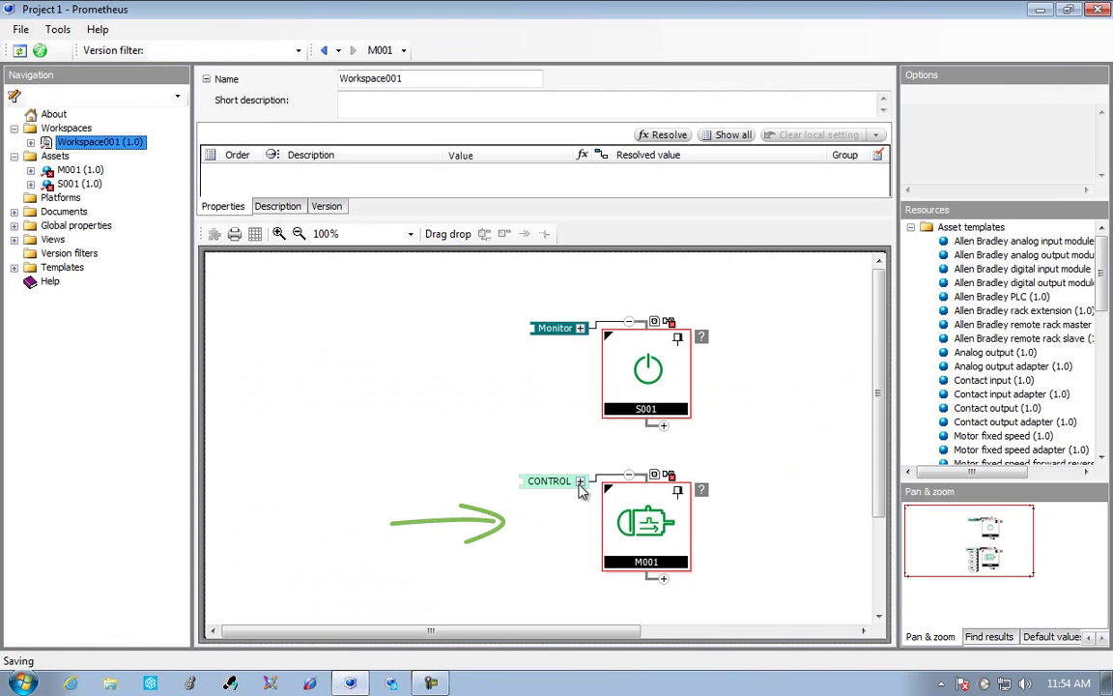
- Add custom asset Asset001, wiring Contact input001 to S001's Monitor and Motor fixed speed001 to M001's CONTROL
{"action": "left_click", "coordinate": [911, 227]}
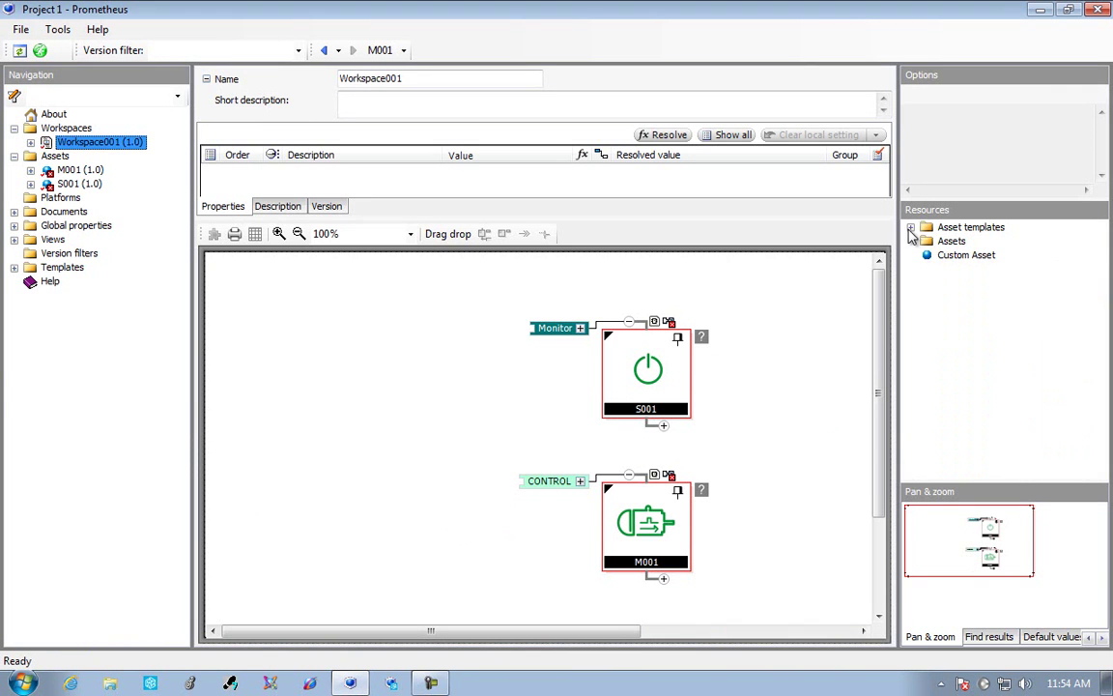
{"action": "left_click_drag", "start_coordinate": [702, 298], "coordinate": [527, 328]}
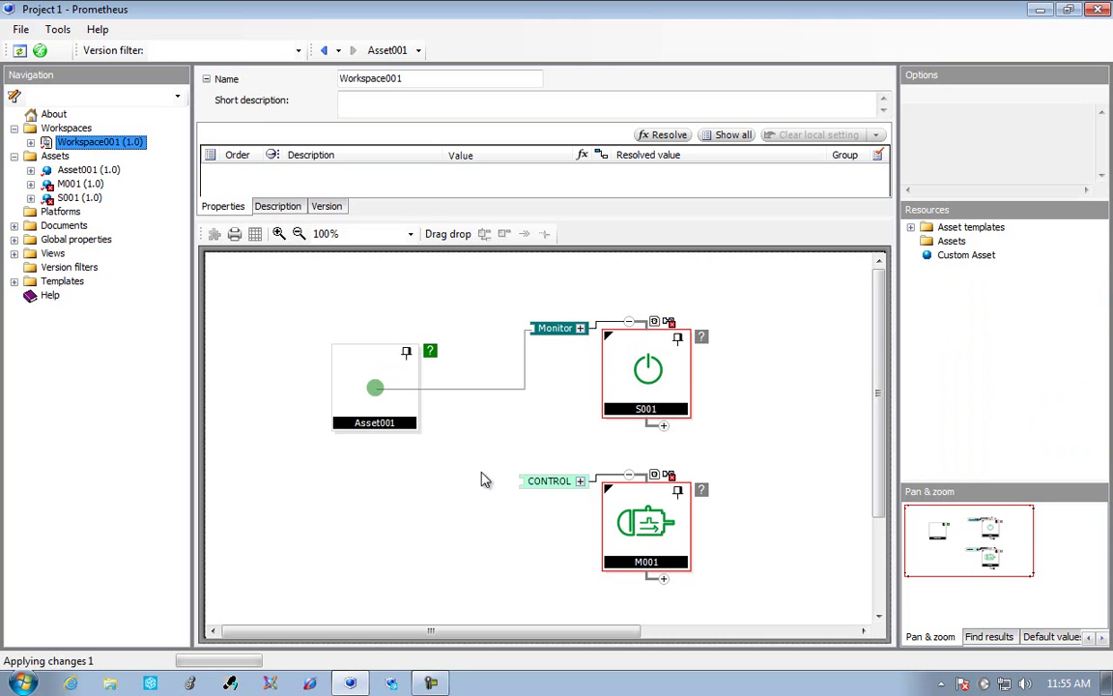
{"action": "left_click_drag", "start_coordinate": [522, 487], "coordinate": [399, 451]}
{"action": "left_click", "coordinate": [392, 440]}
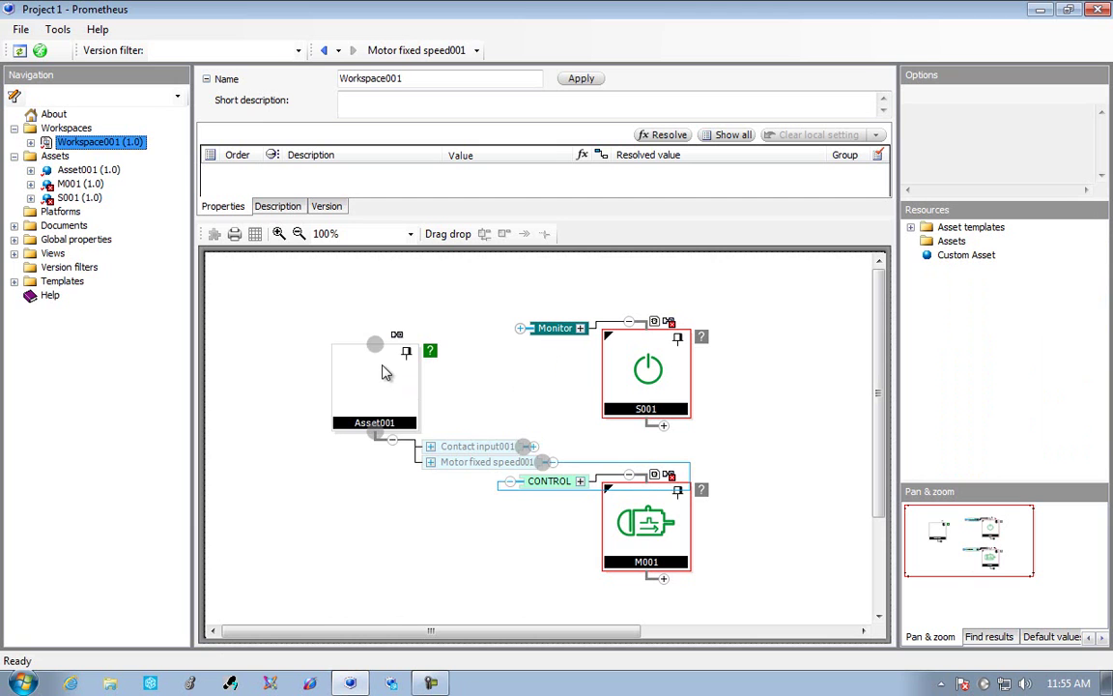
{"action": "left_click_drag", "start_coordinate": [390, 368], "coordinate": [321, 362]}
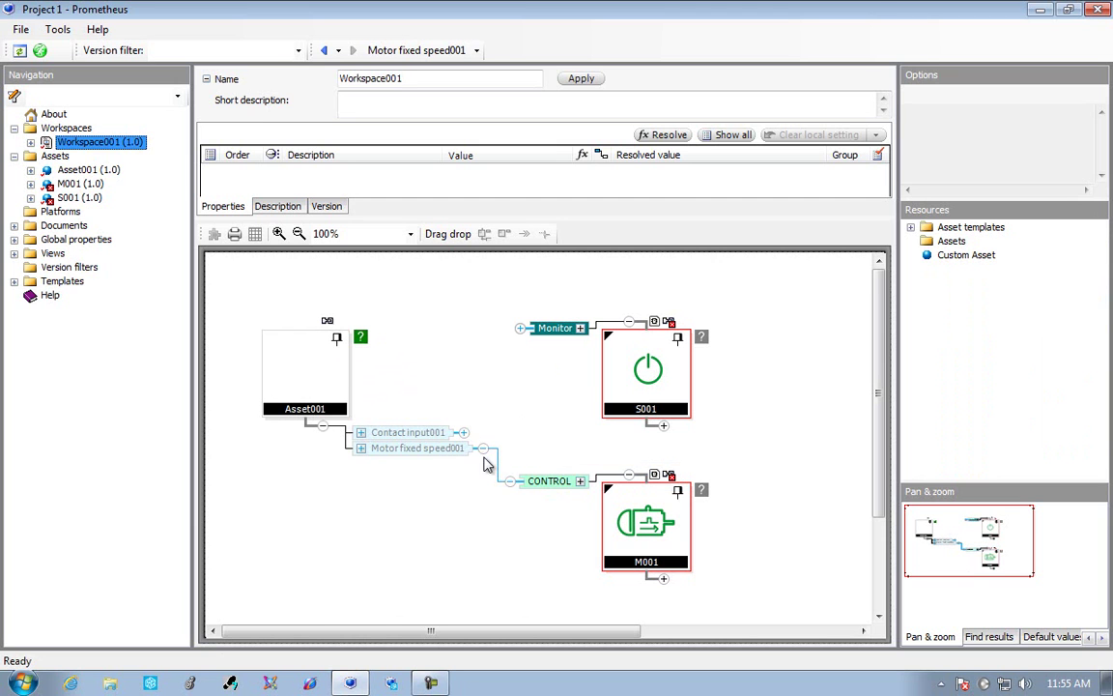
{"action": "left_click", "coordinate": [464, 434]}
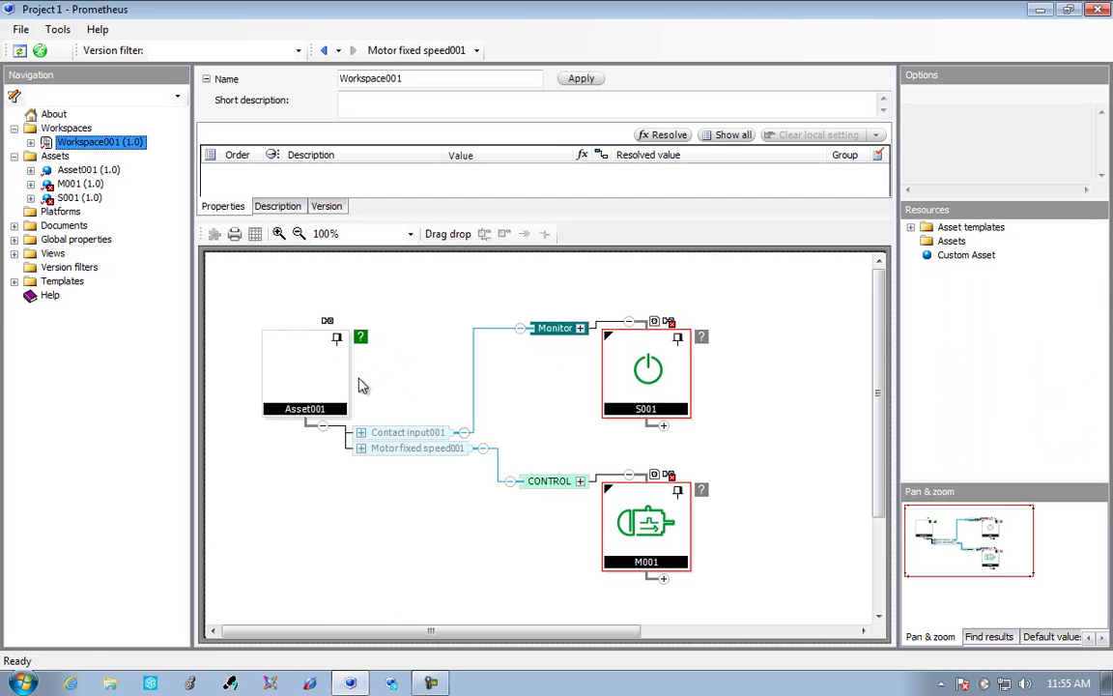
{"action": "left_click", "coordinate": [301, 329]}
- Rename the custom asset Asset001 to Demo in its properties
{"action": "right_click", "coordinate": [332, 378]}
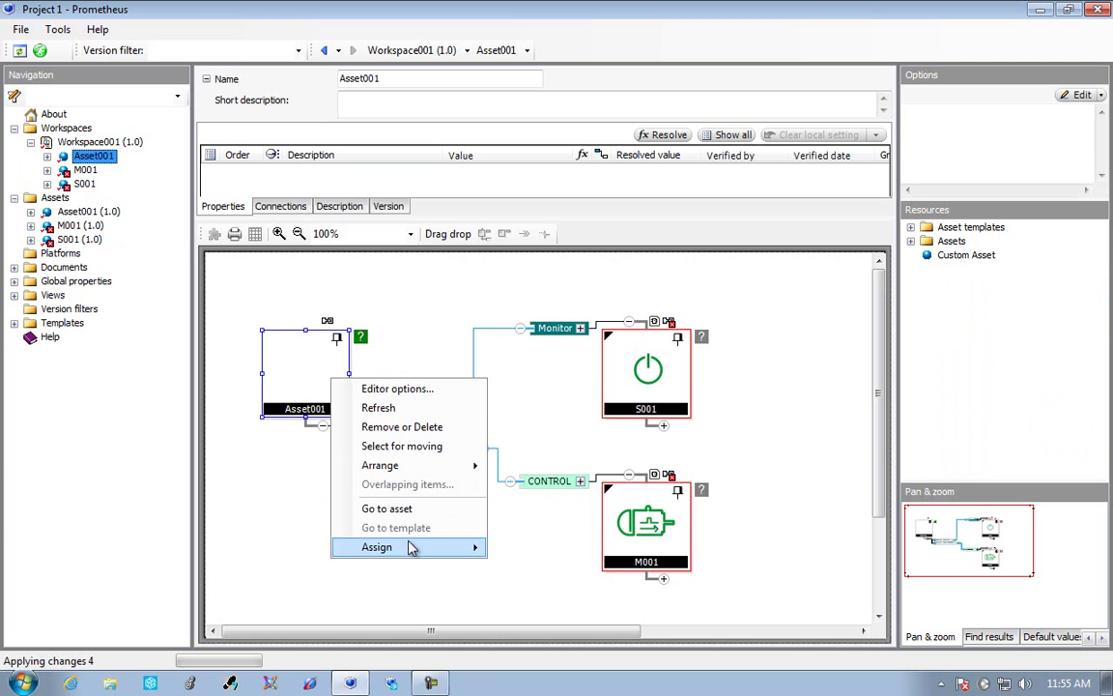
{"action": "left_click", "coordinate": [409, 509]}
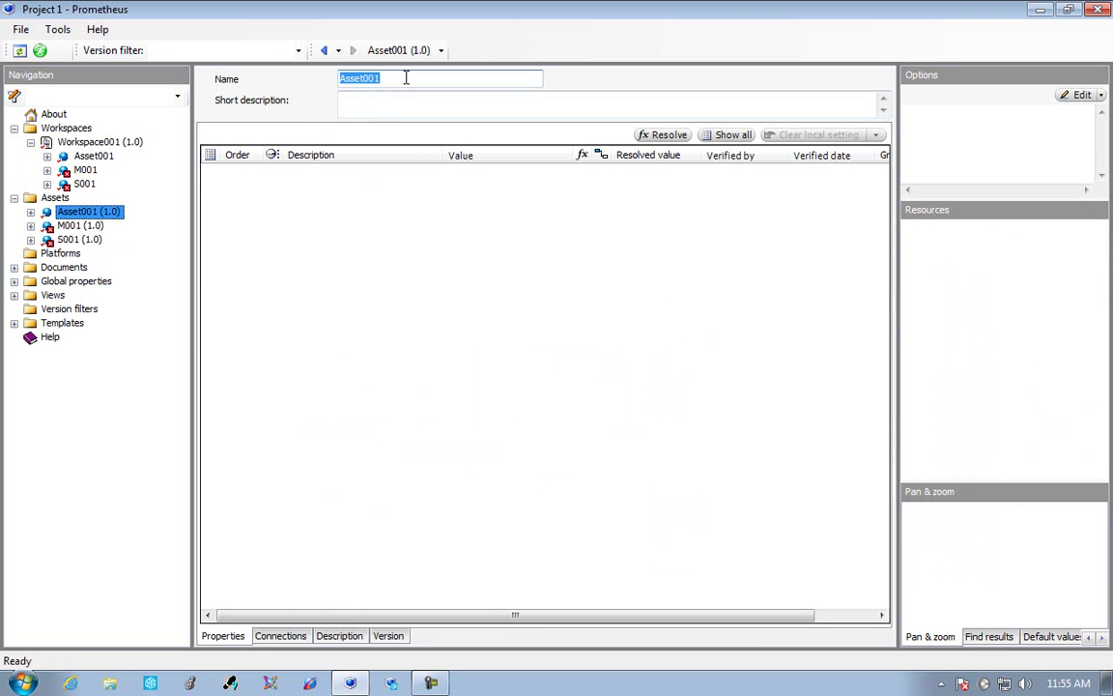
{"action": "type", "text": "Demo"}
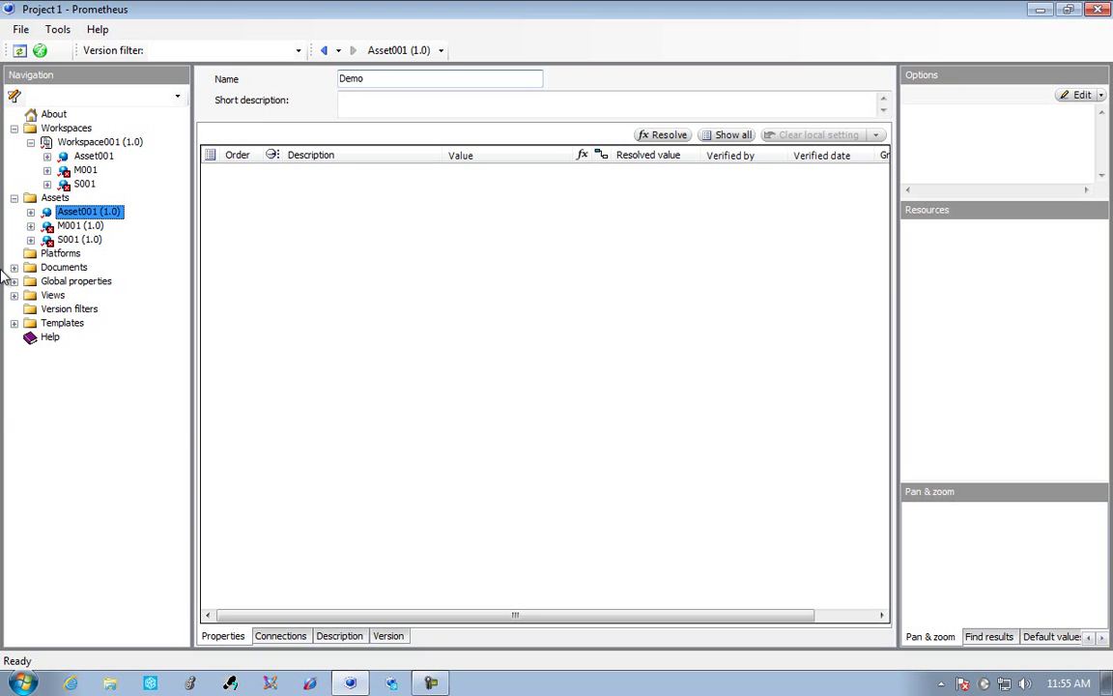
{"action": "left_click", "coordinate": [30, 213]}
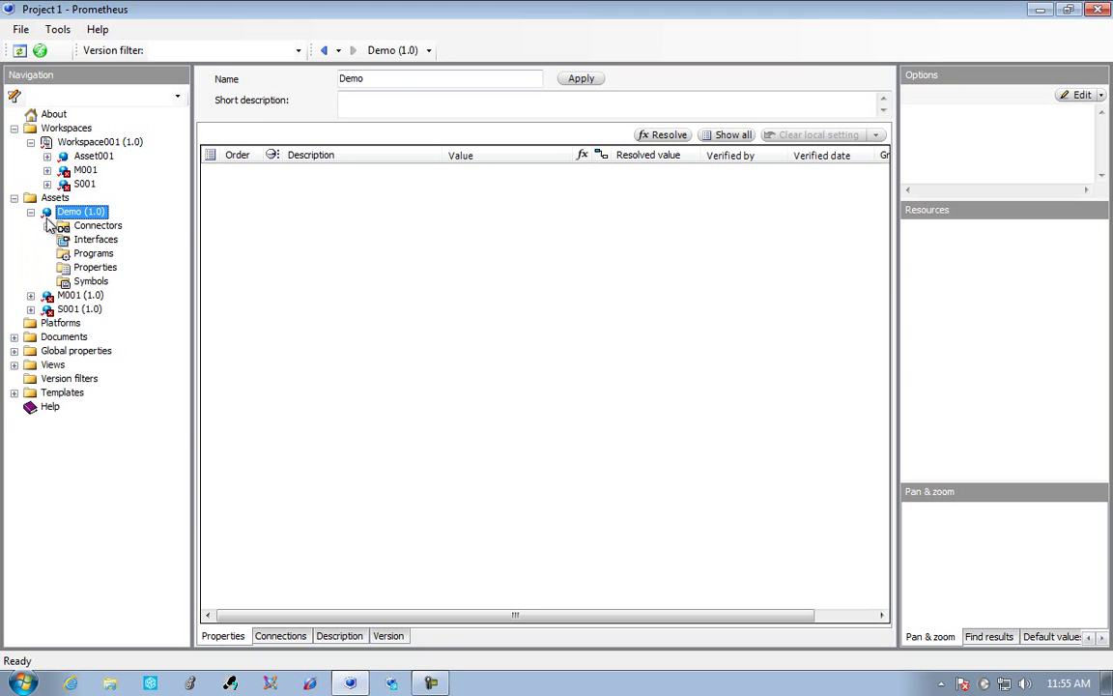
- Rename Demo's connectors: Contact input001 to High and the motor connector to Pump
{"action": "left_click", "coordinate": [46, 225]}
{"action": "left_click", "coordinate": [97, 239]}
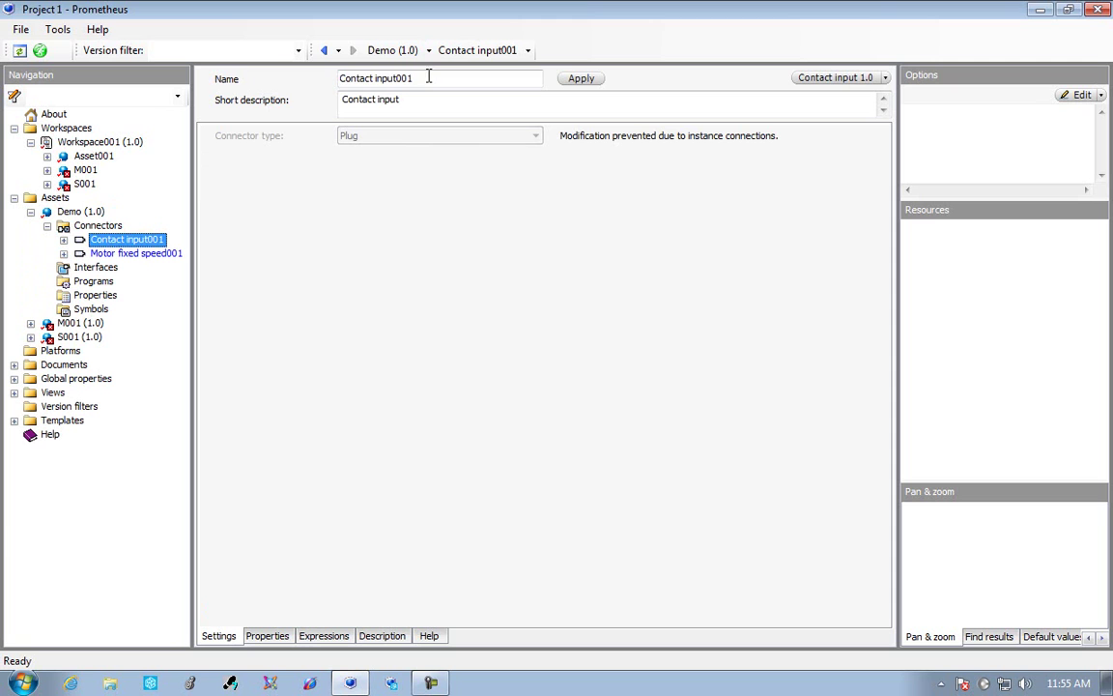
{"action": "left_click_drag", "start_coordinate": [427, 77], "coordinate": [198, 87]}
{"action": "type", "text": "High"}
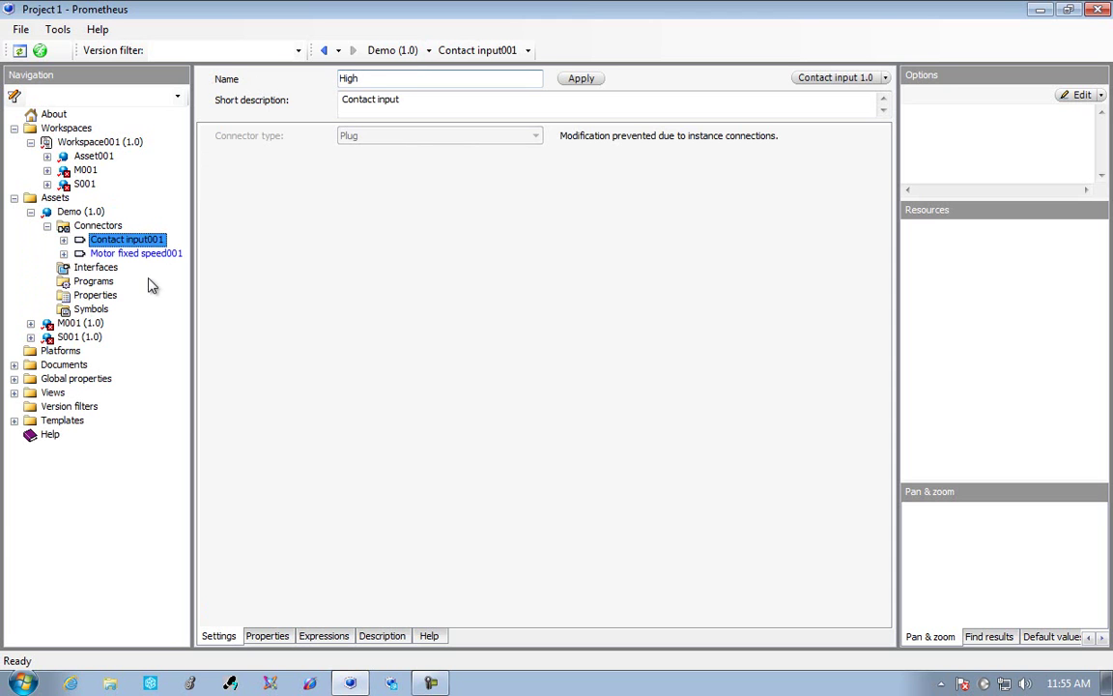
{"action": "left_click", "coordinate": [145, 253]}
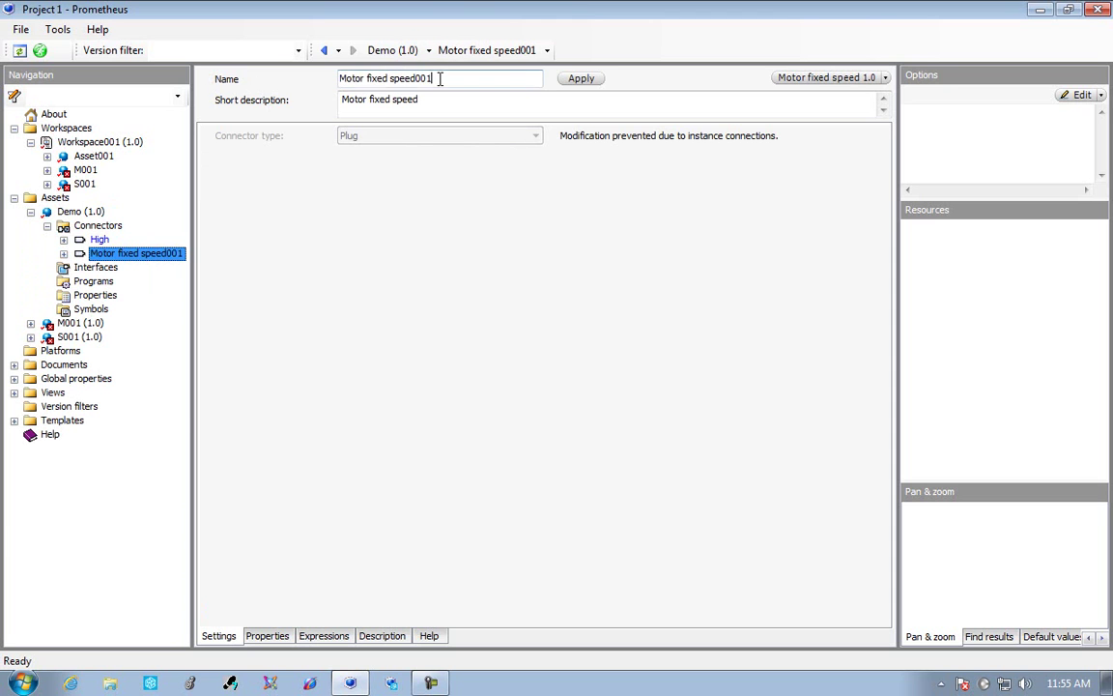
{"action": "left_click_drag", "start_coordinate": [439, 78], "coordinate": [161, 91]}
{"action": "type", "text": "Pump"}
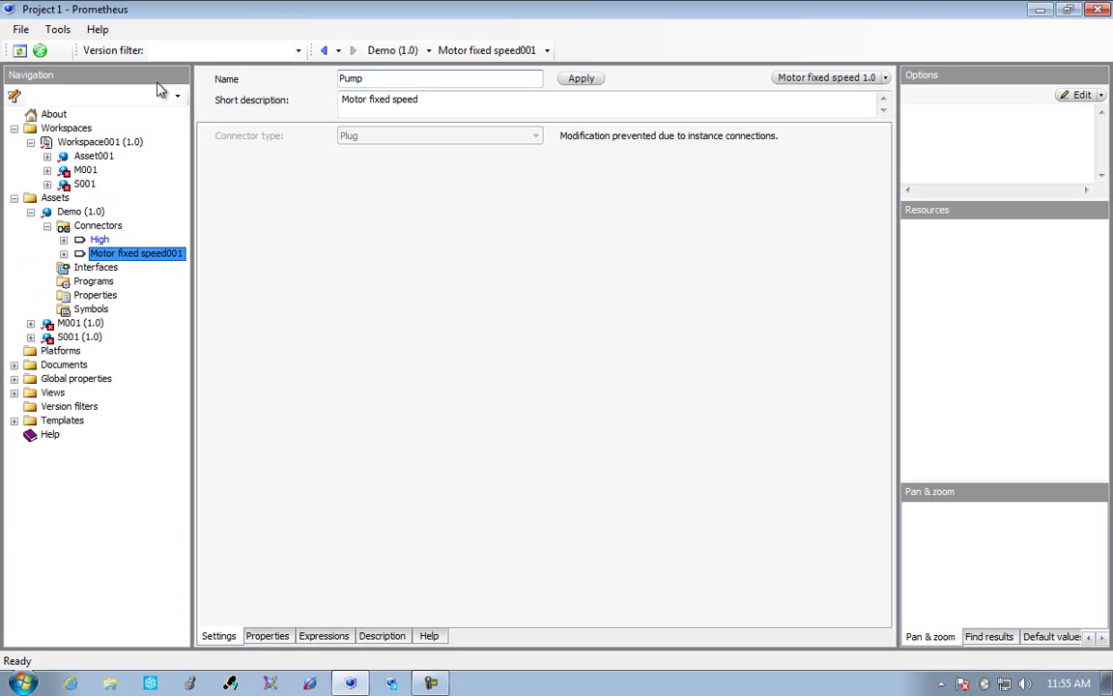
- Create ladder program LDDiagram001 with a Pump.CAR coil driven by a High.I contact on rung 0000
{"action": "right_click", "coordinate": [76, 283]}
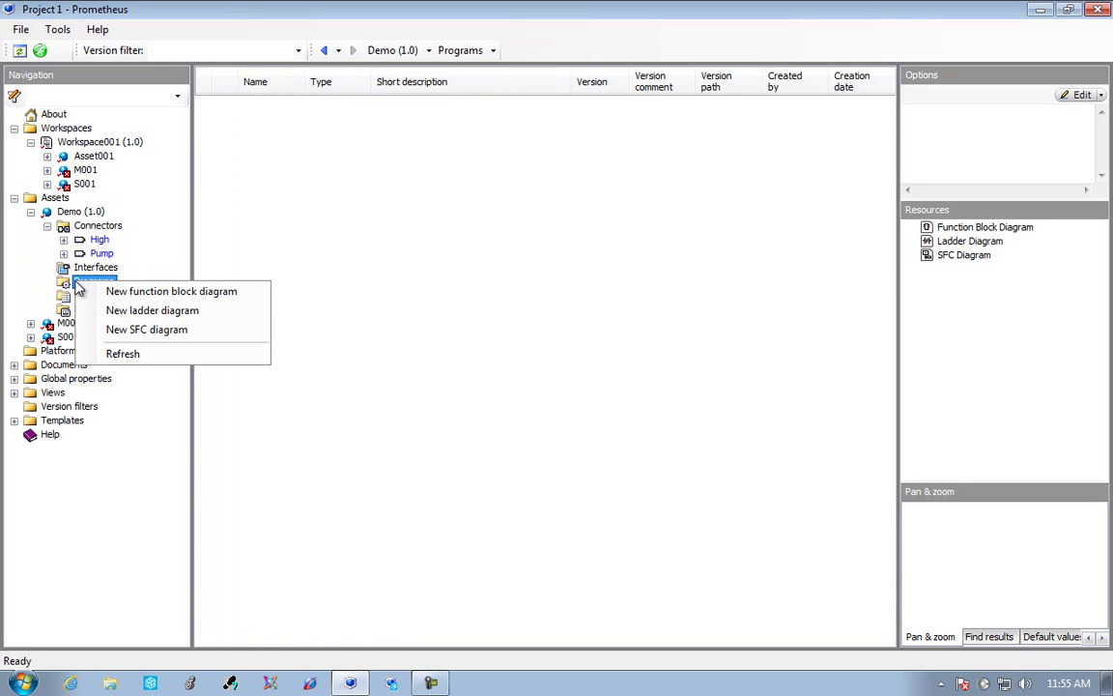
{"action": "left_click", "coordinate": [145, 311]}
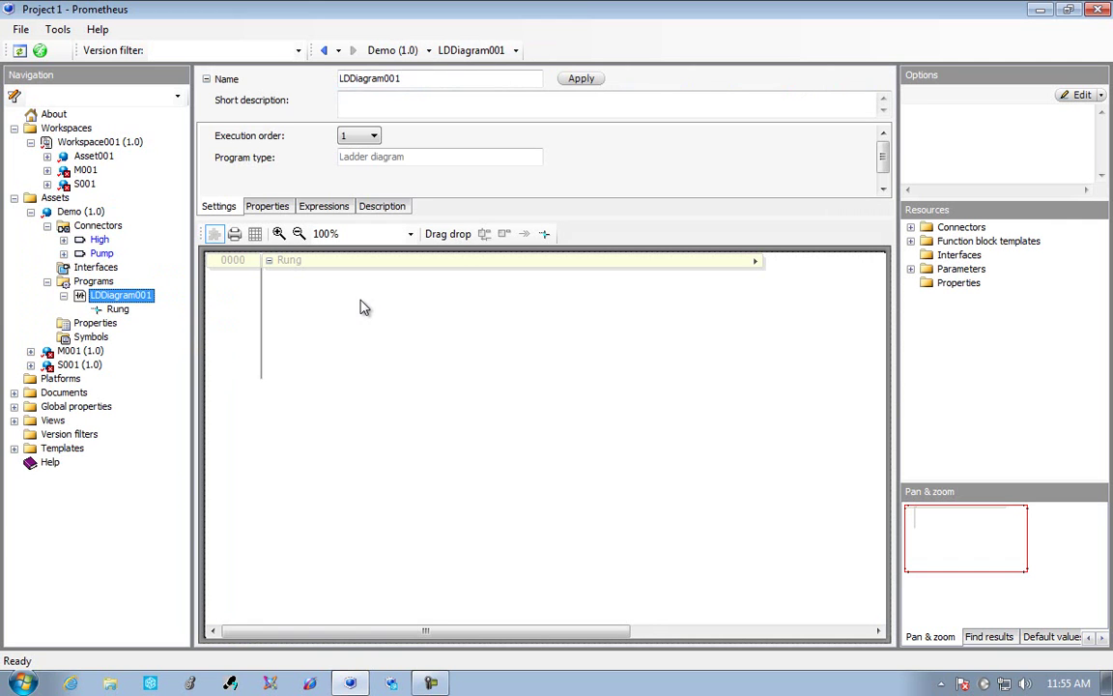
{"action": "left_click", "coordinate": [910, 228]}
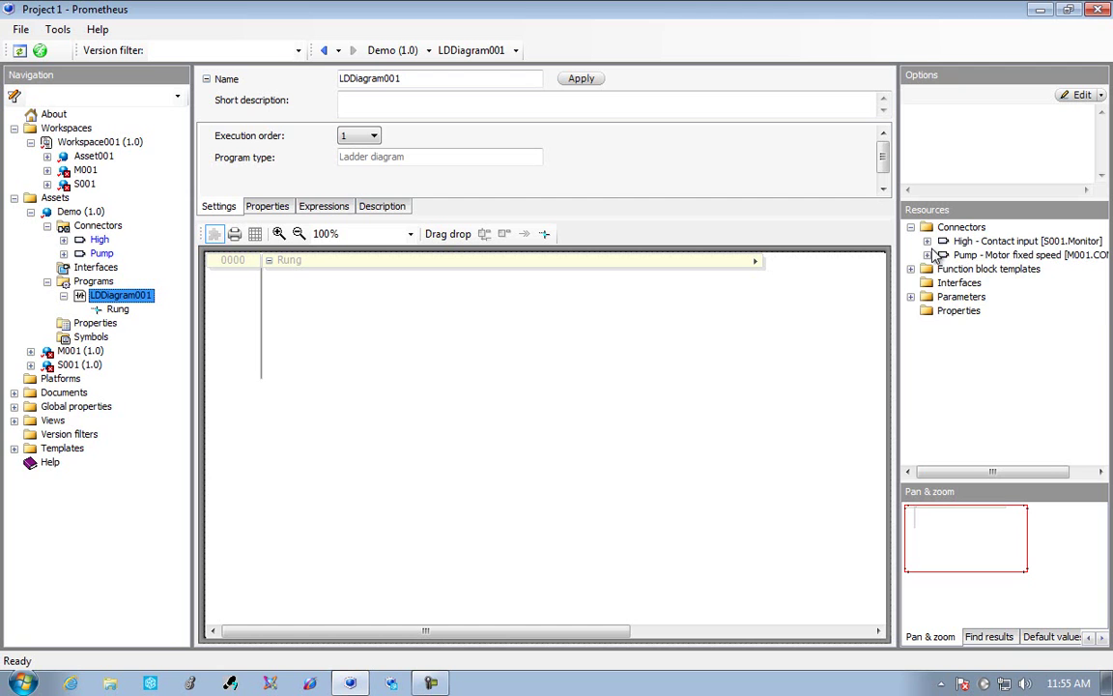
{"action": "left_click", "coordinate": [926, 255]}
{"action": "left_click_drag", "start_coordinate": [987, 278], "coordinate": [258, 323]}
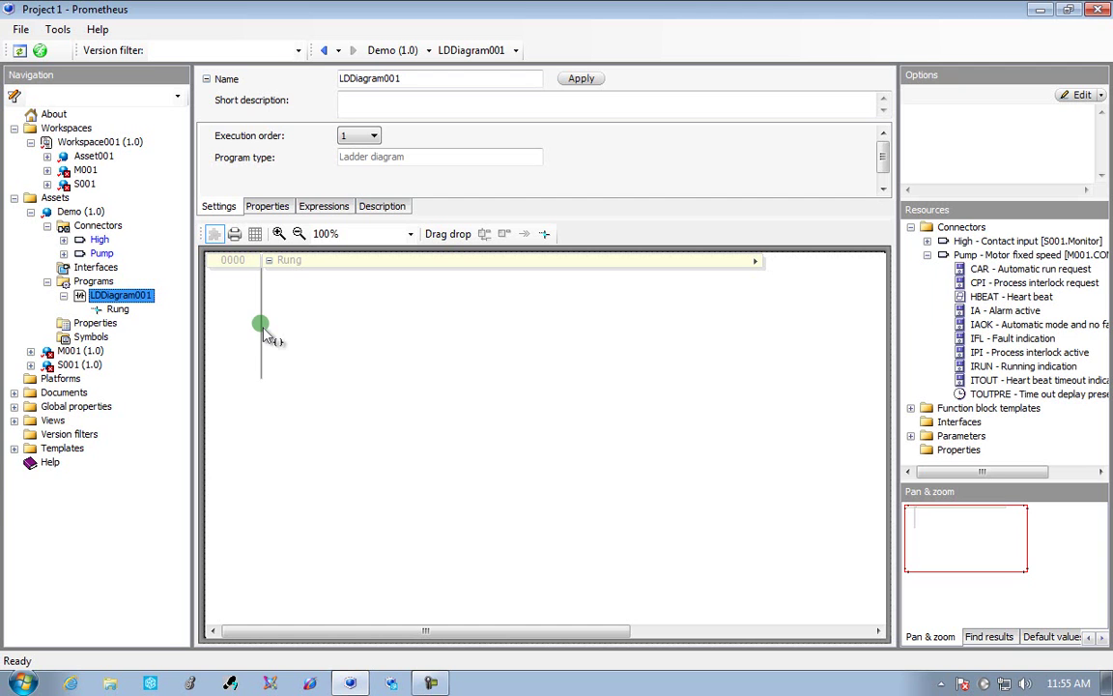
{"action": "left_click", "coordinate": [928, 240]}
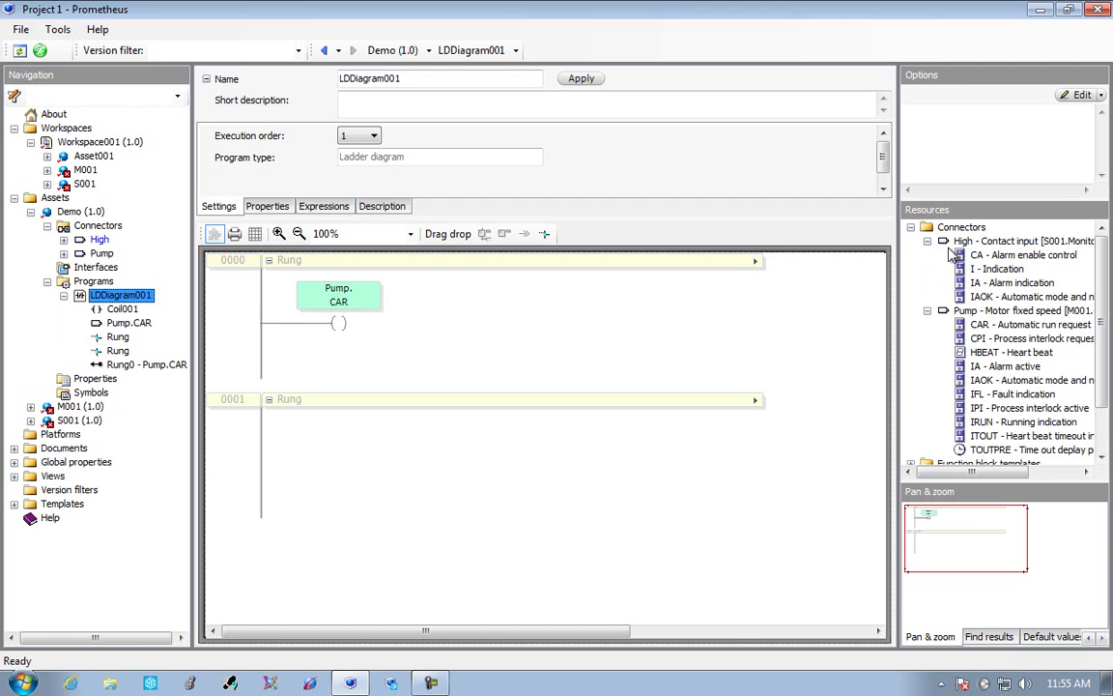
{"action": "left_click_drag", "start_coordinate": [983, 268], "coordinate": [306, 323]}
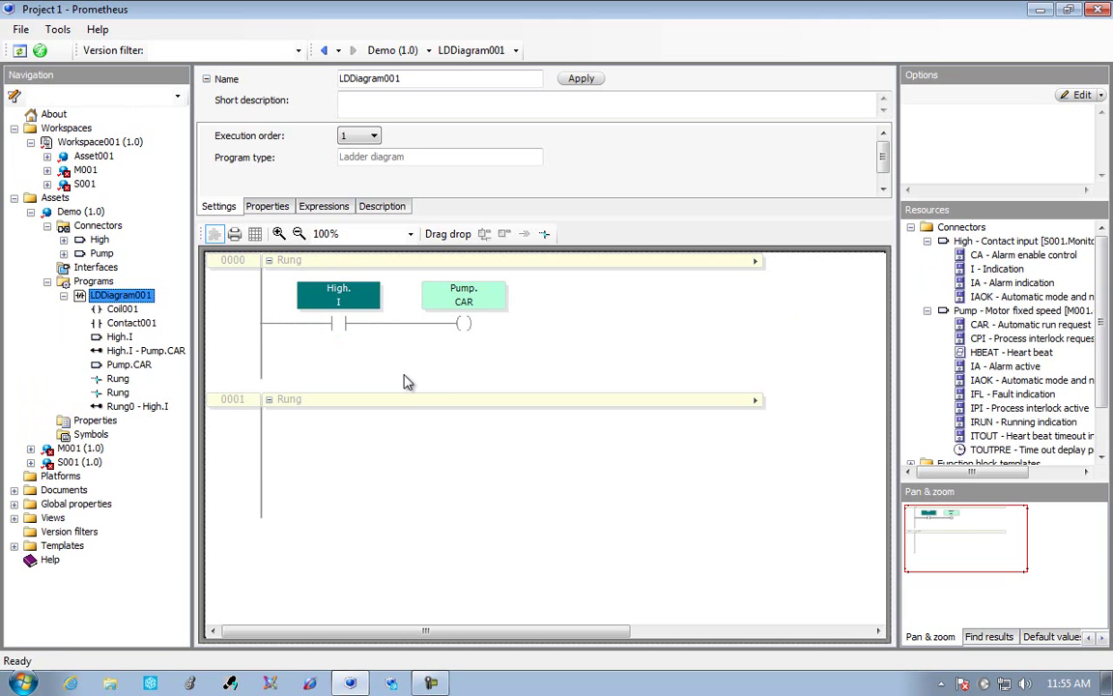
{"action": "left_click", "coordinate": [911, 228]}
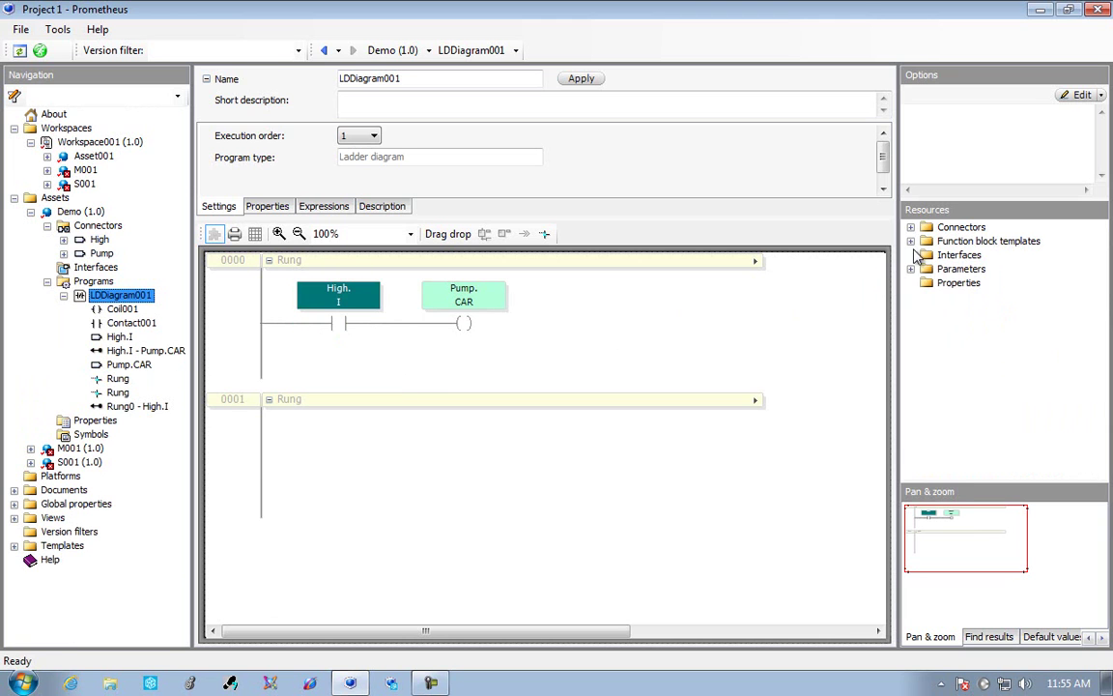
- Place a DAYWEEK001 day-of-week function block on rung 0001
{"action": "left_click", "coordinate": [911, 242]}
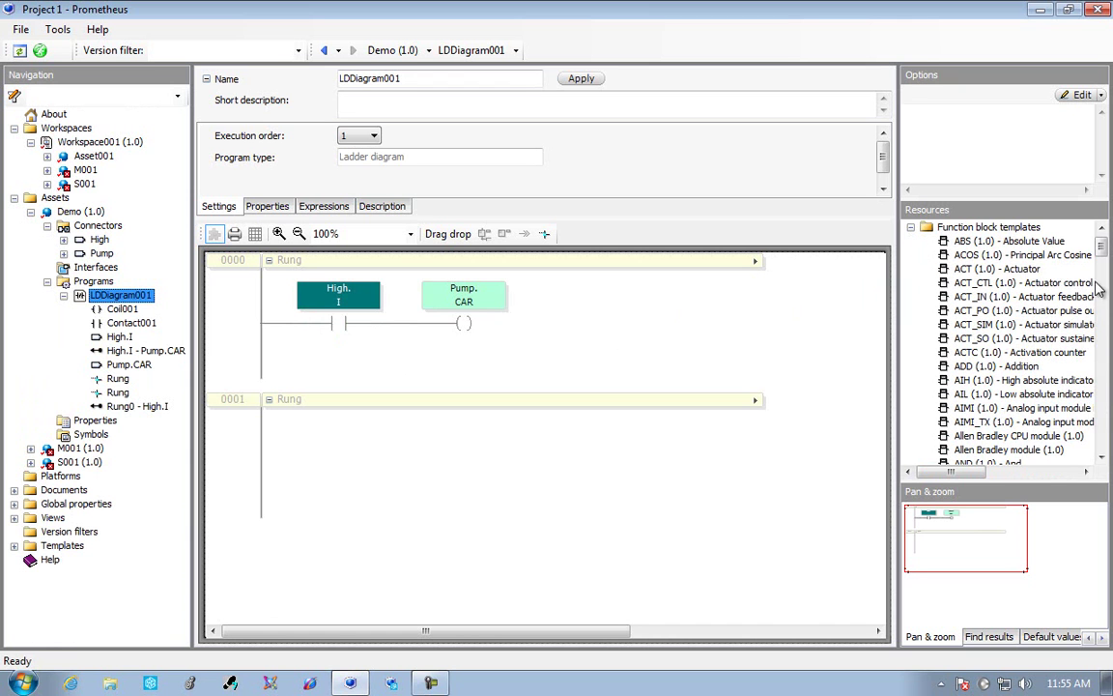
{"action": "left_click_drag", "start_coordinate": [1101, 248], "coordinate": [1107, 298]}
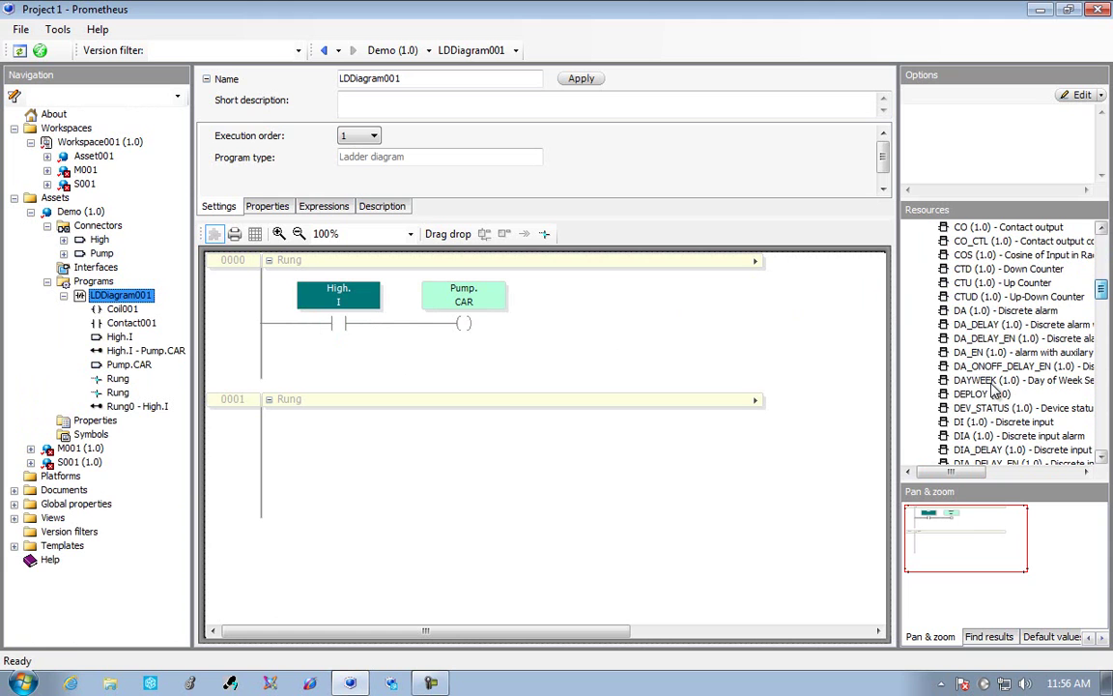
{"action": "left_click_drag", "start_coordinate": [996, 386], "coordinate": [475, 478]}
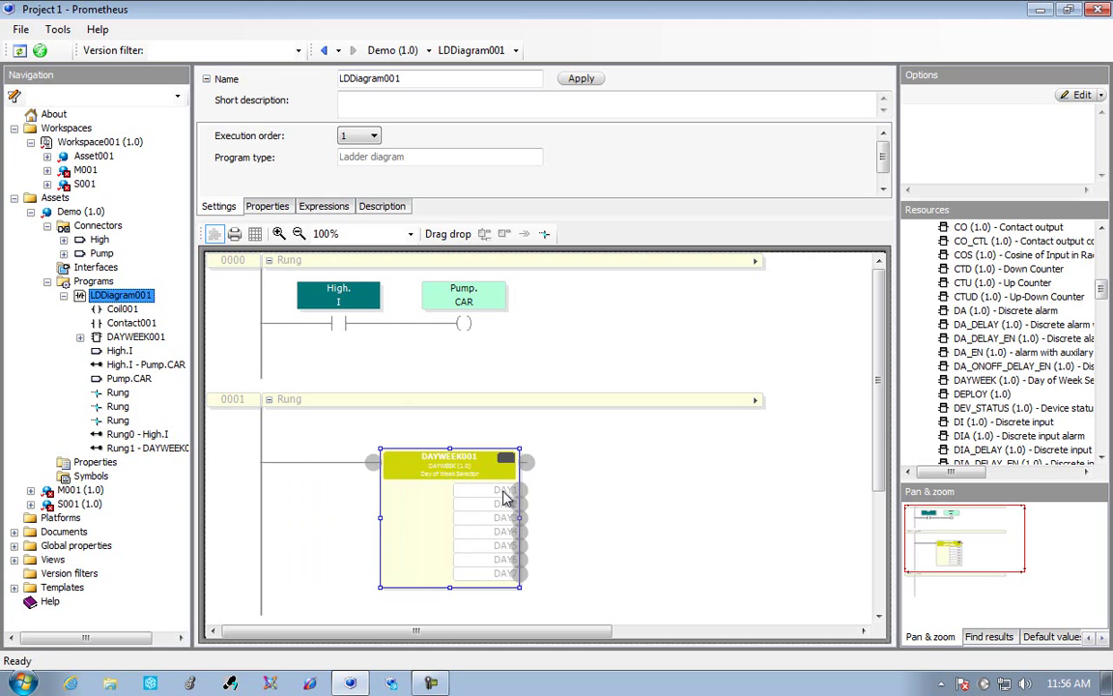
{"action": "left_click_drag", "start_coordinate": [1104, 289], "coordinate": [1043, 253]}
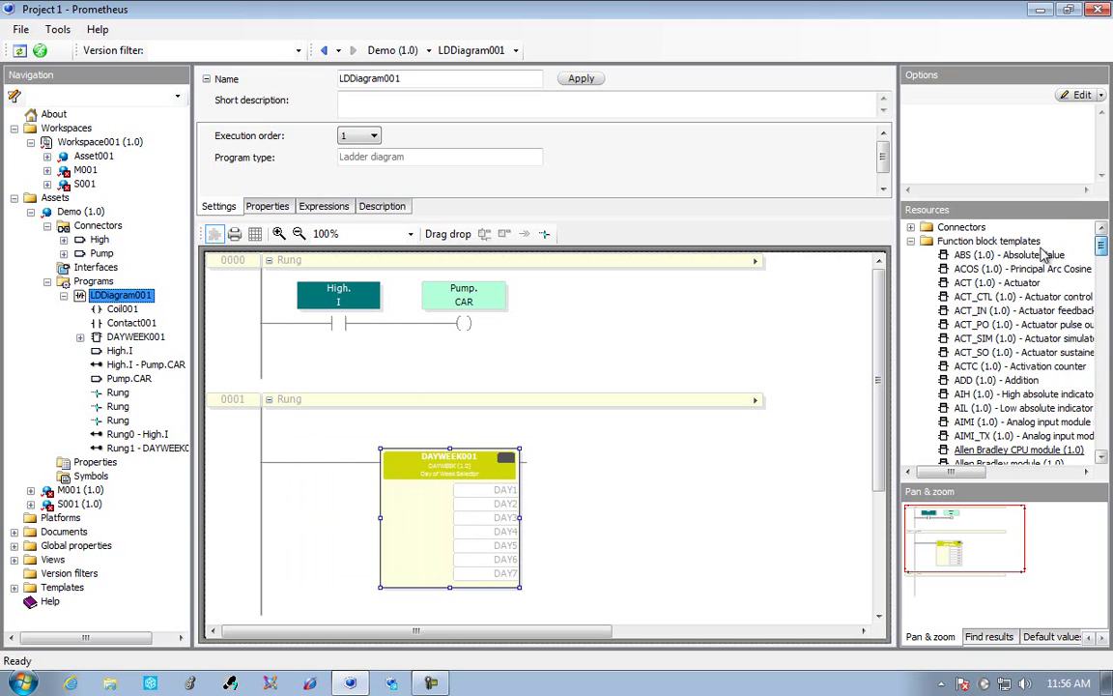
{"action": "left_click", "coordinate": [910, 240]}
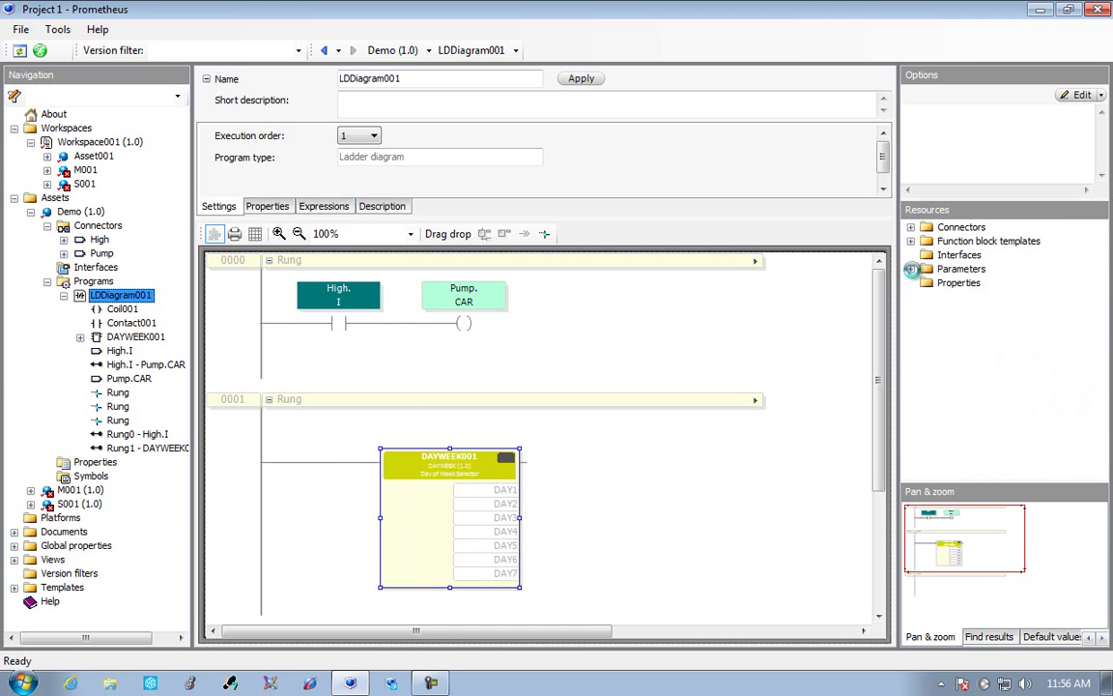
- Add a DAYWEEK001.DAY3 contact in parallel with High.I on rung 0000
{"action": "left_click", "coordinate": [911, 269]}
{"action": "left_click", "coordinate": [928, 282]}
{"action": "left_click", "coordinate": [944, 296]}
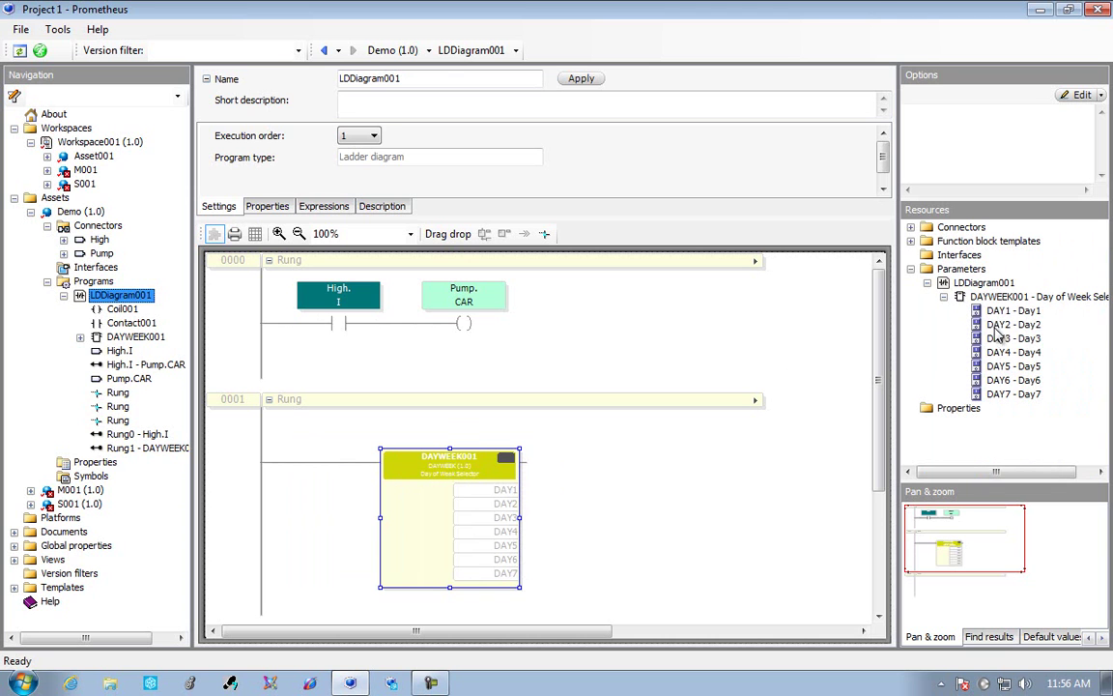
{"action": "left_click_drag", "start_coordinate": [1008, 336], "coordinate": [960, 350]}
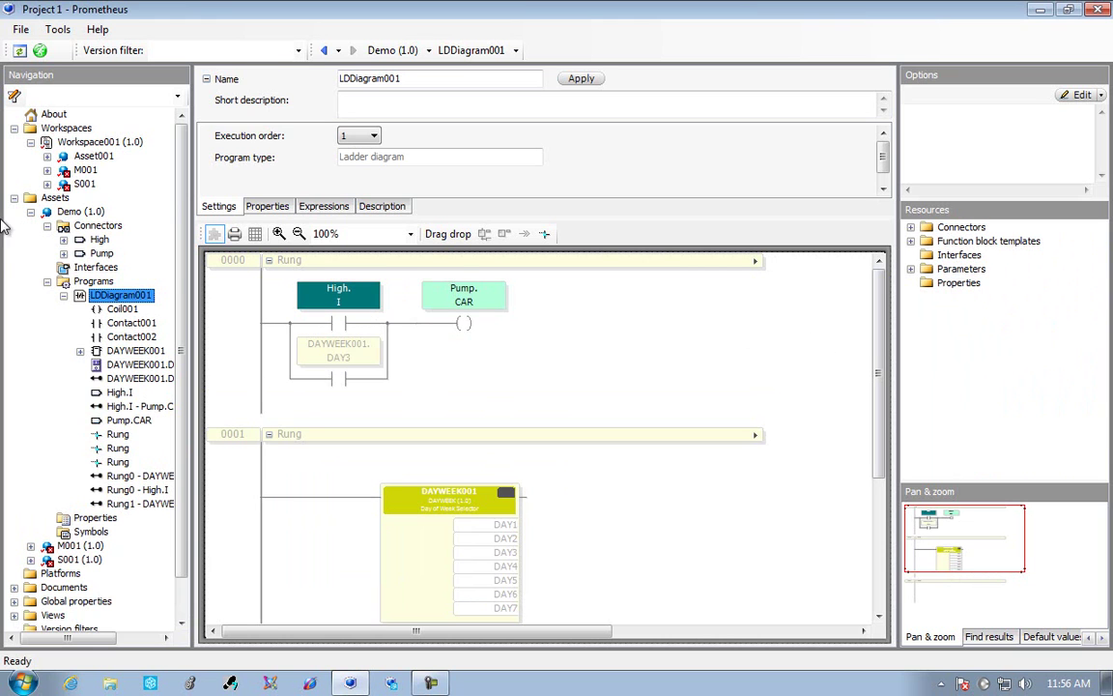
{"action": "left_click", "coordinate": [64, 299]}
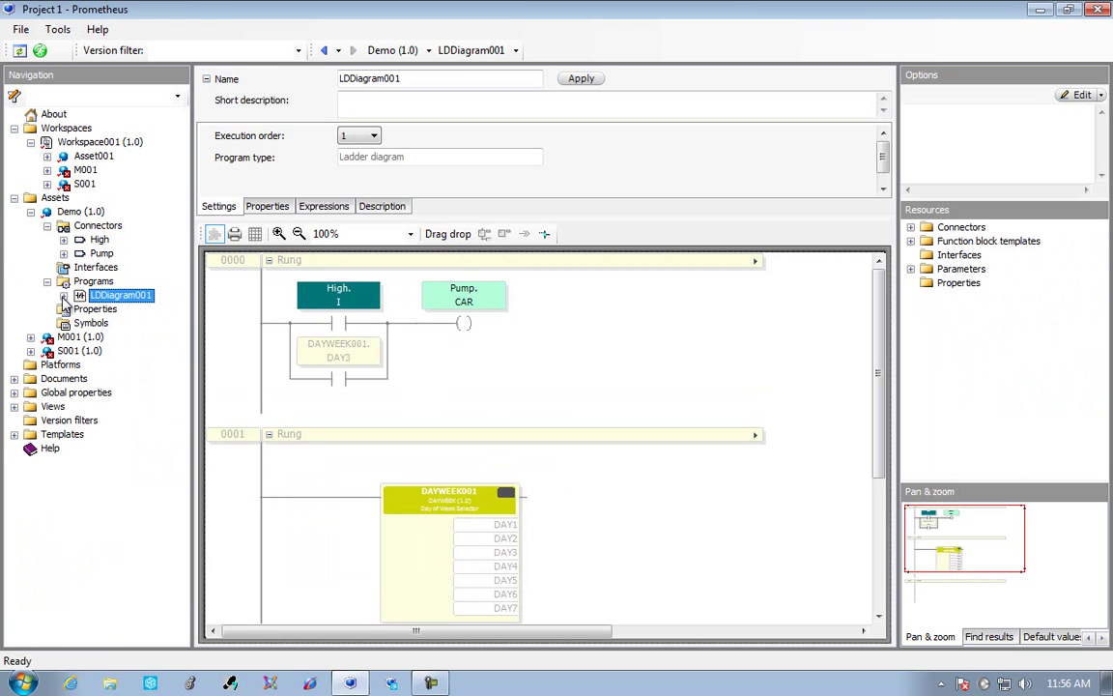
- In Workspace001, show S001's X.DI connector and M001's I/O connectors
{"action": "left_click", "coordinate": [69, 141]}
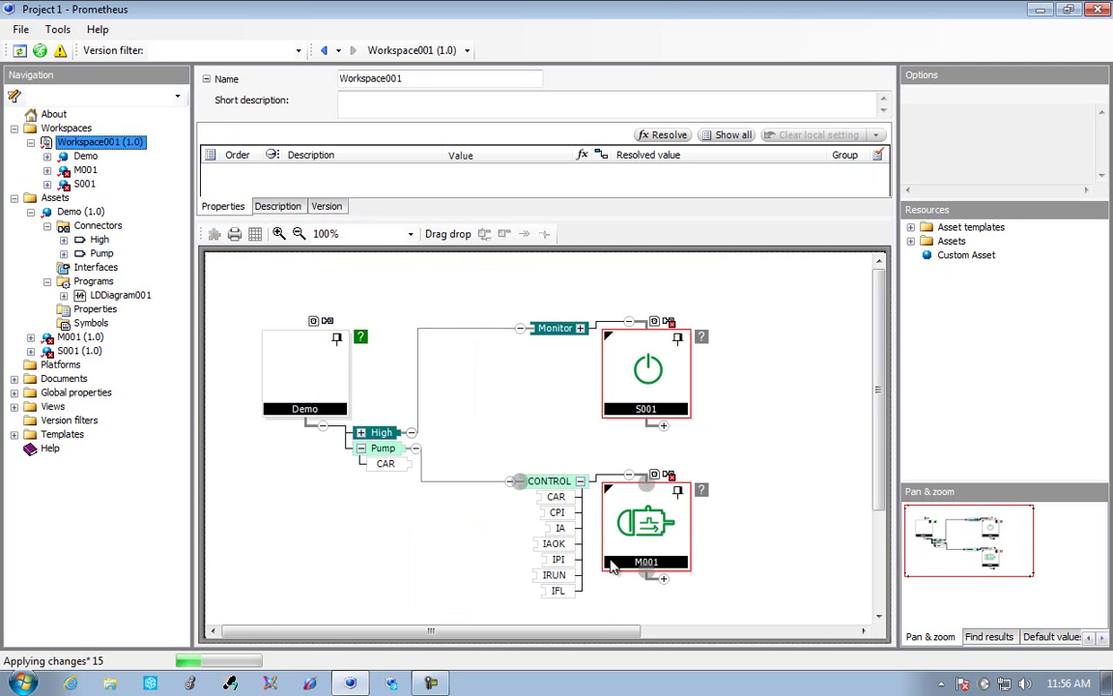
{"action": "scroll", "coordinate": [494, 631], "scroll_direction": "right", "scroll_amount": 3}
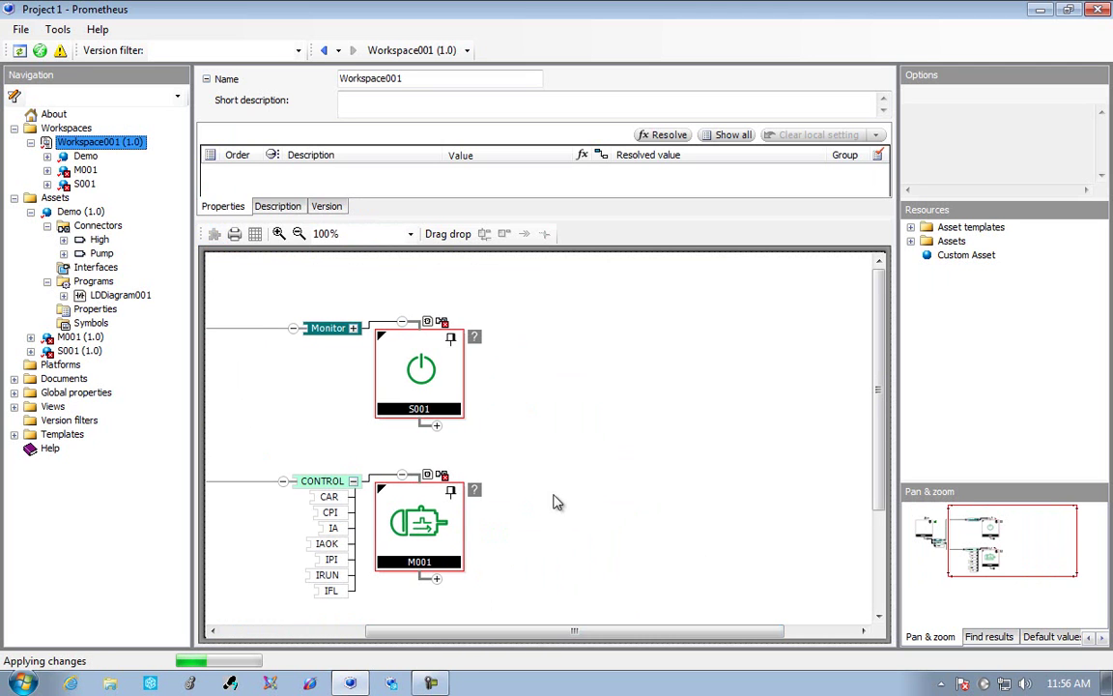
{"action": "left_click", "coordinate": [435, 426]}
{"action": "left_click", "coordinate": [436, 578]}
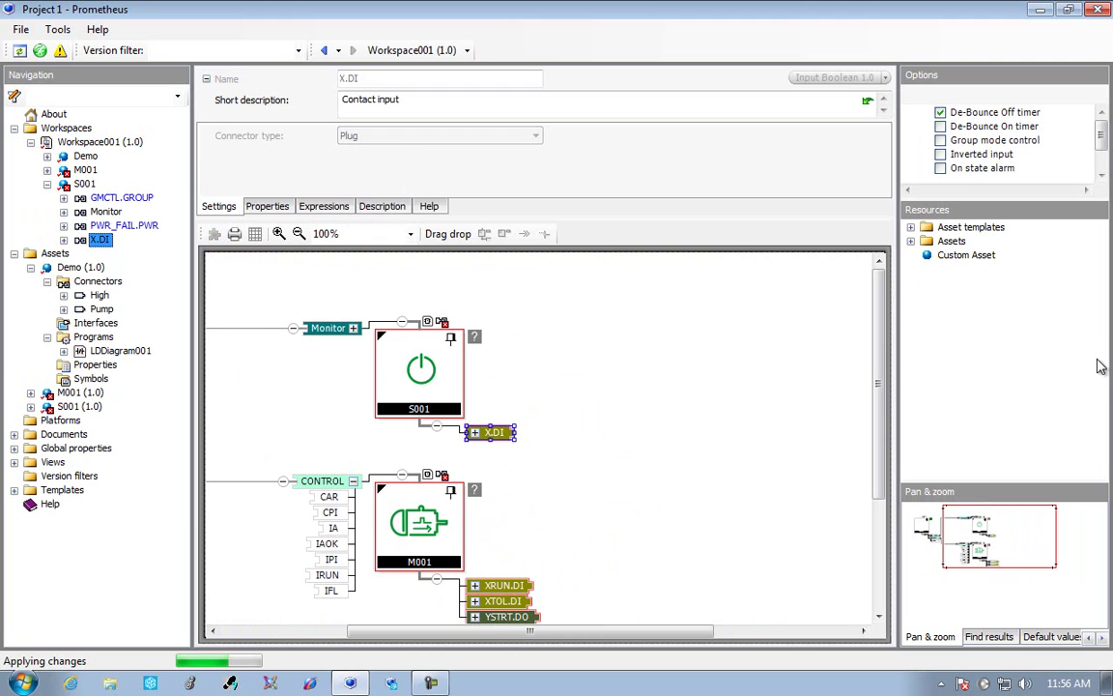
- Add Schneider Electric digital input module DI001 with CH01 connected to S001's X.DI
{"action": "left_click", "coordinate": [910, 227]}
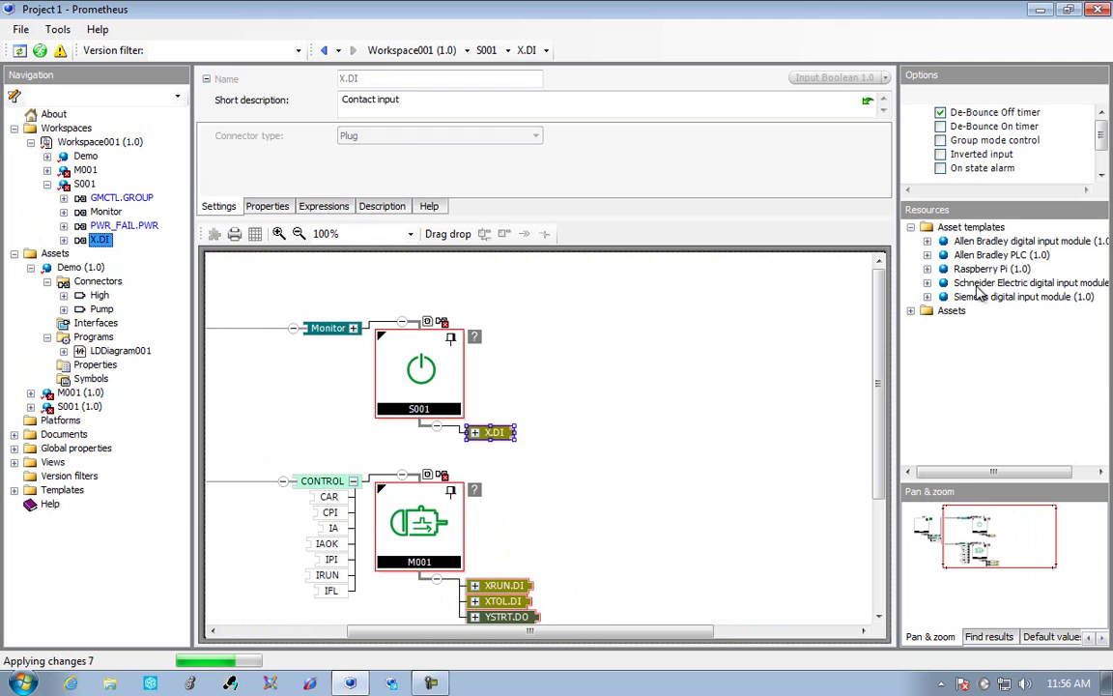
{"action": "double_click", "coordinate": [978, 282]}
{"action": "left_click_drag", "start_coordinate": [978, 290], "coordinate": [488, 425]}
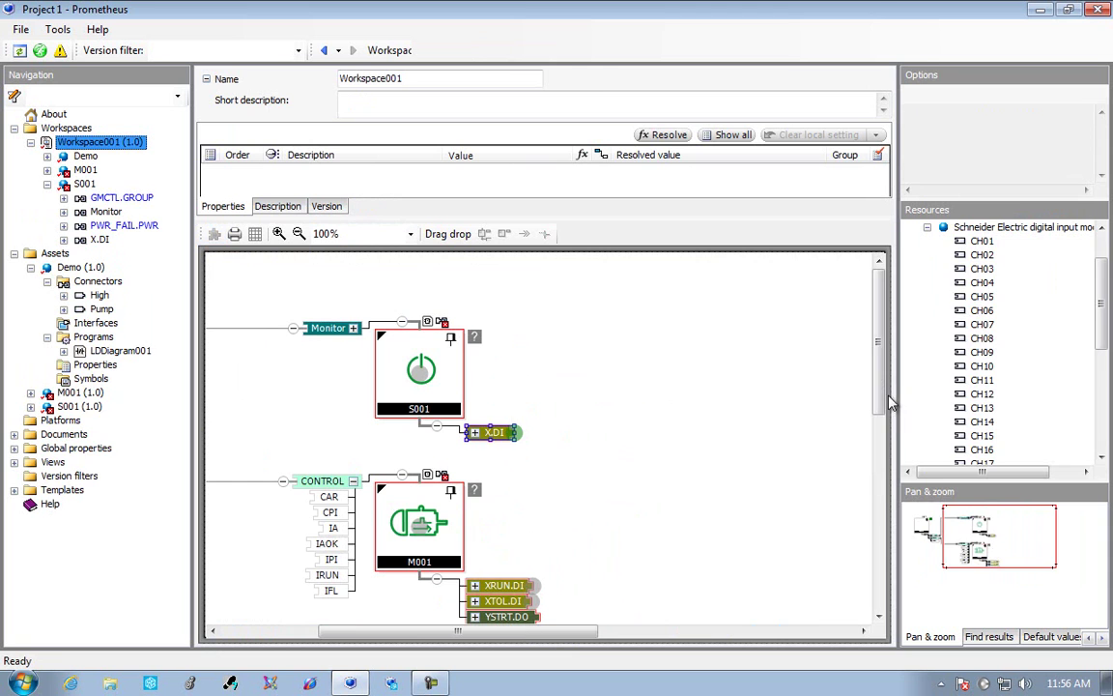
{"action": "scroll", "coordinate": [875, 406], "scroll_direction": "down", "scroll_amount": 3}
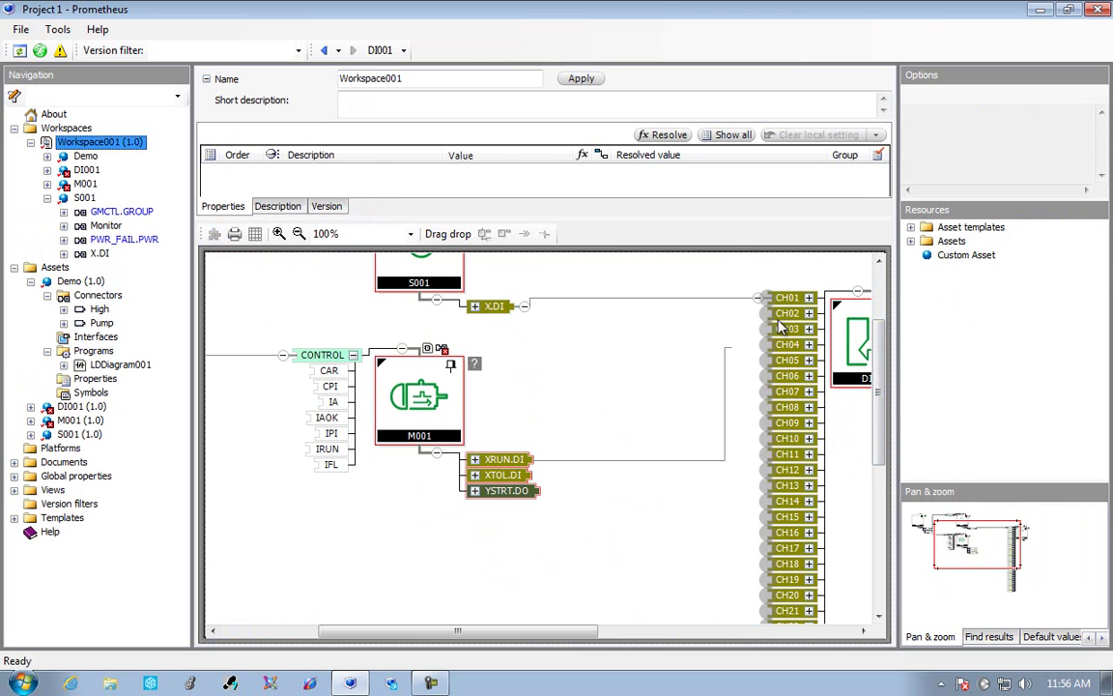
- Connect M001's XTOL.DI to DI001 CH03 and make DI001 a 16-channel BMX DDI 1603
{"action": "left_click_drag", "start_coordinate": [529, 474], "coordinate": [763, 331]}
{"action": "left_click_drag", "start_coordinate": [560, 632], "coordinate": [610, 632]}
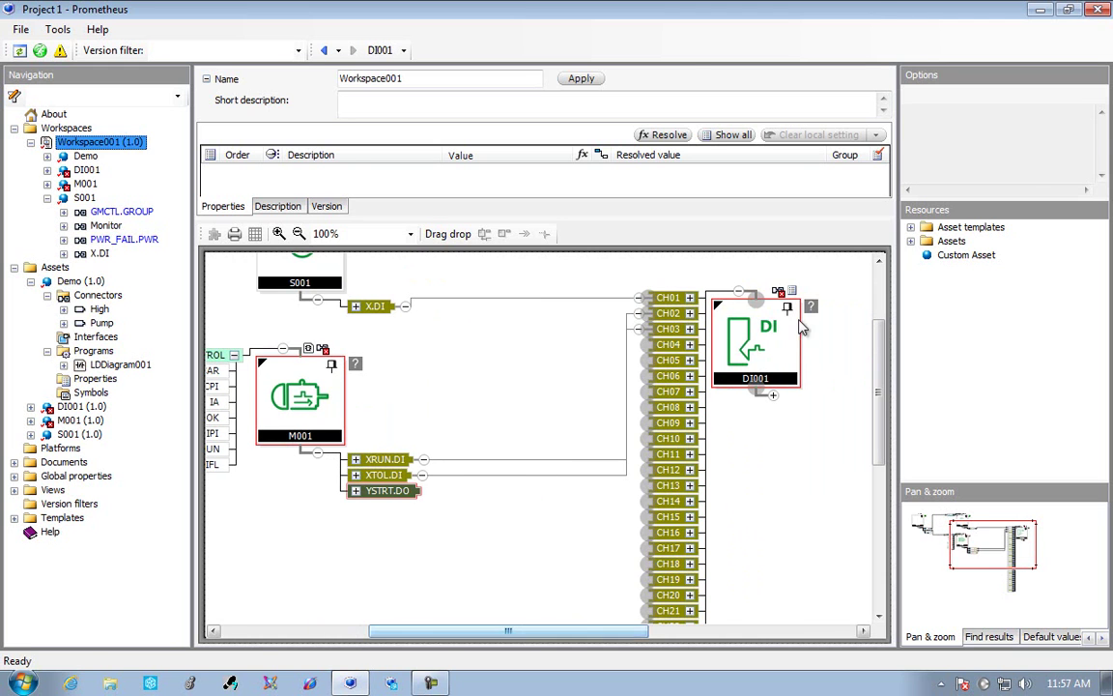
{"action": "left_click", "coordinate": [781, 334]}
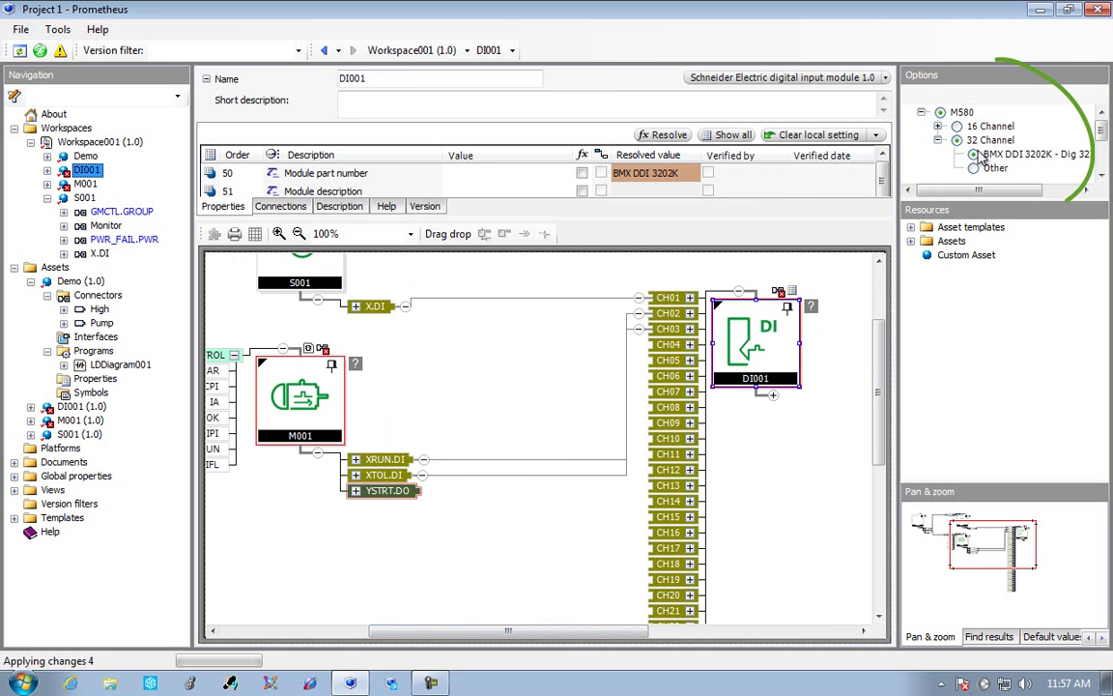
{"action": "left_click", "coordinate": [956, 127]}
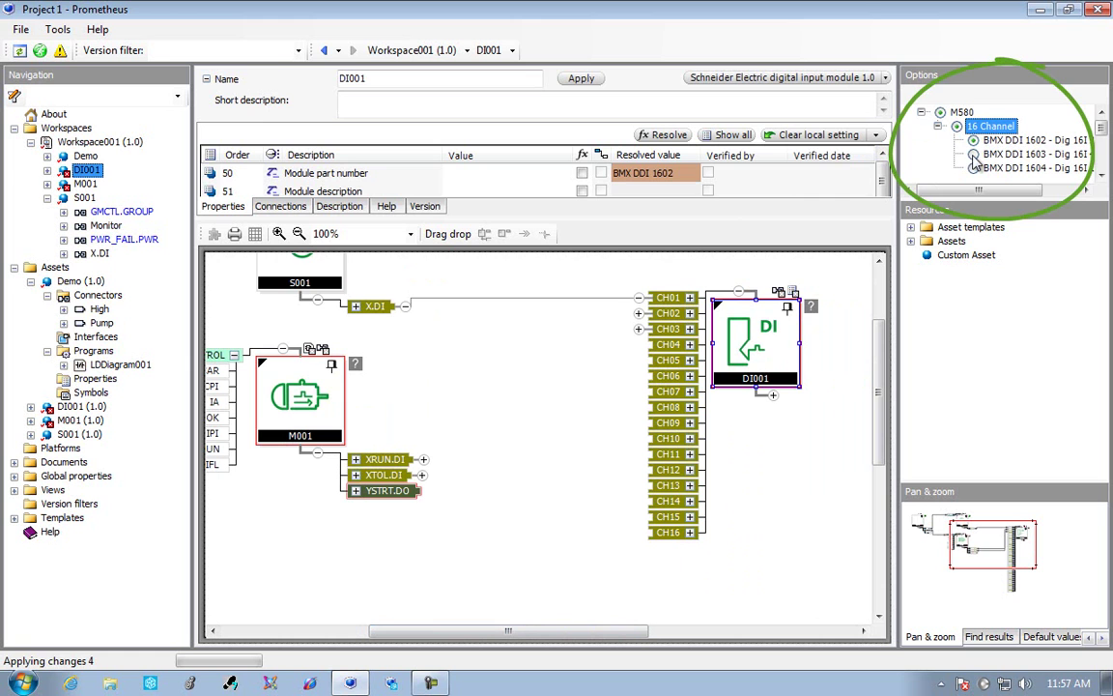
{"action": "left_click", "coordinate": [973, 154]}
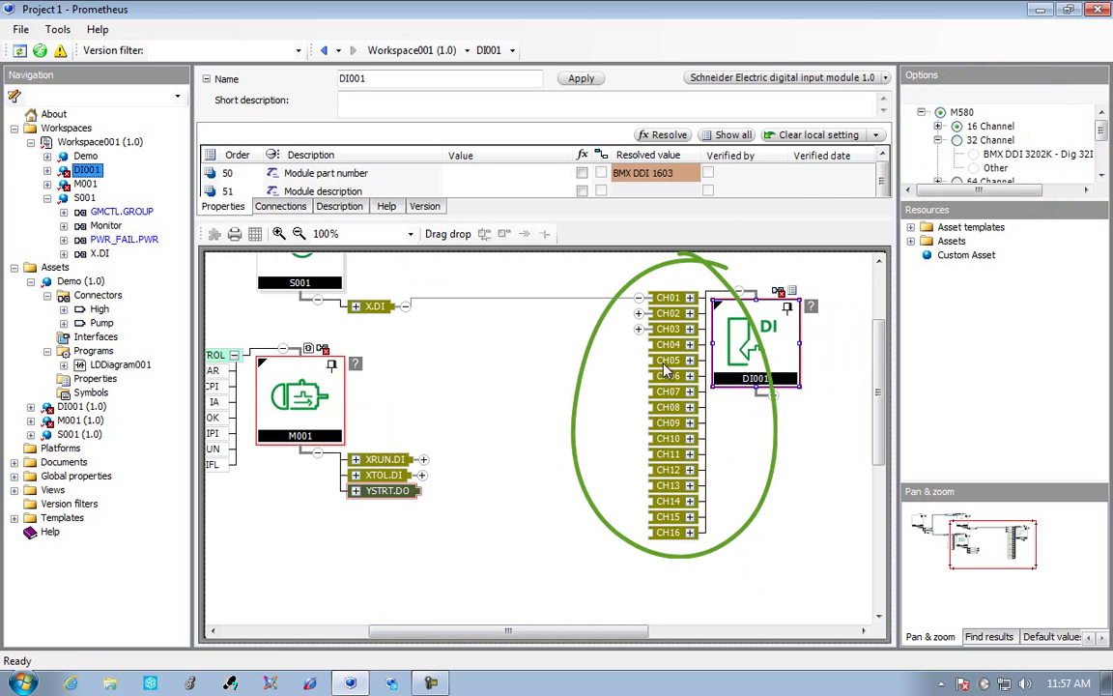
- Add digital output module DO001 and connect M001's YSTRT.DO to its CH01
{"action": "left_click", "coordinate": [413, 494]}
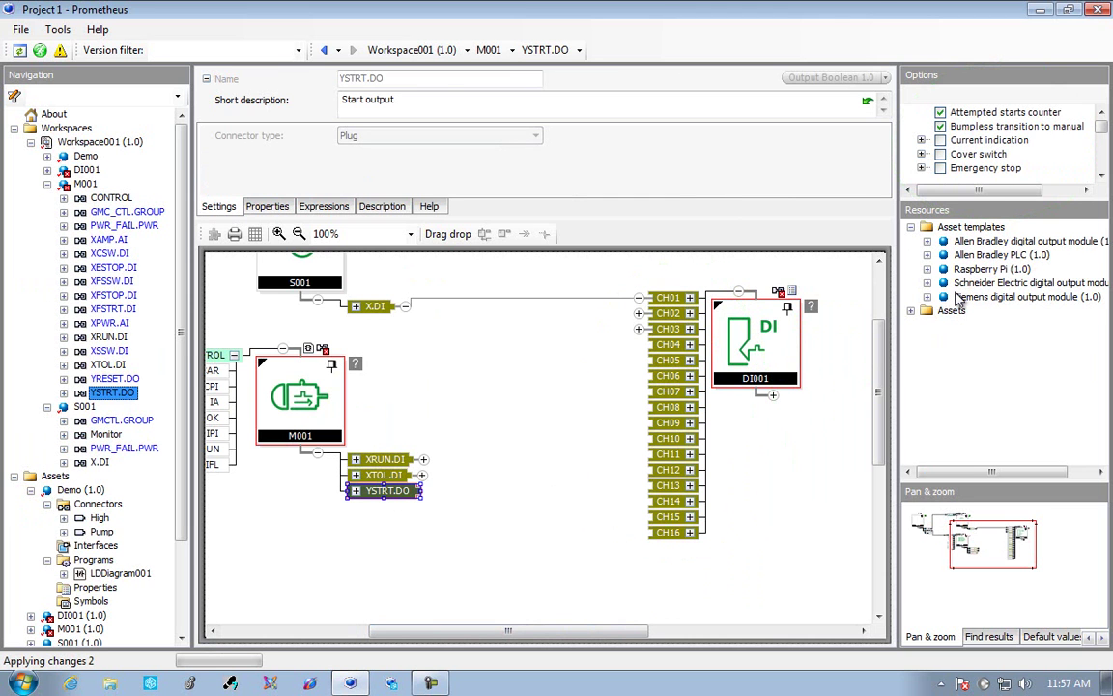
{"action": "left_click_drag", "start_coordinate": [716, 564], "coordinate": [713, 566]}
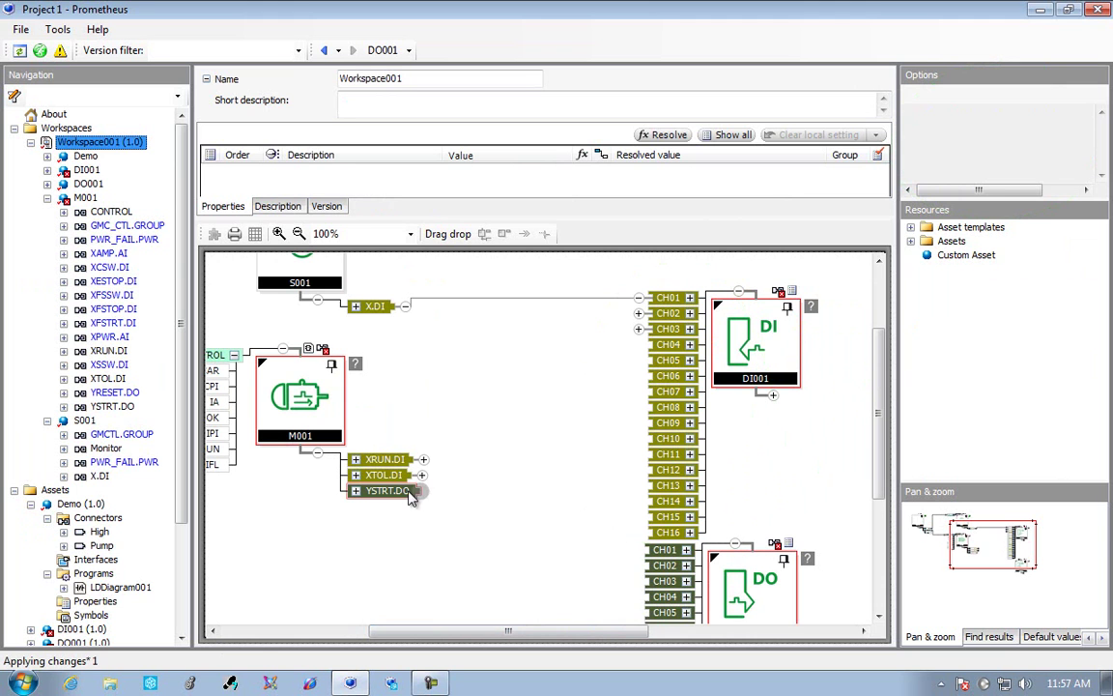
{"action": "left_click_drag", "start_coordinate": [414, 490], "coordinate": [642, 551]}
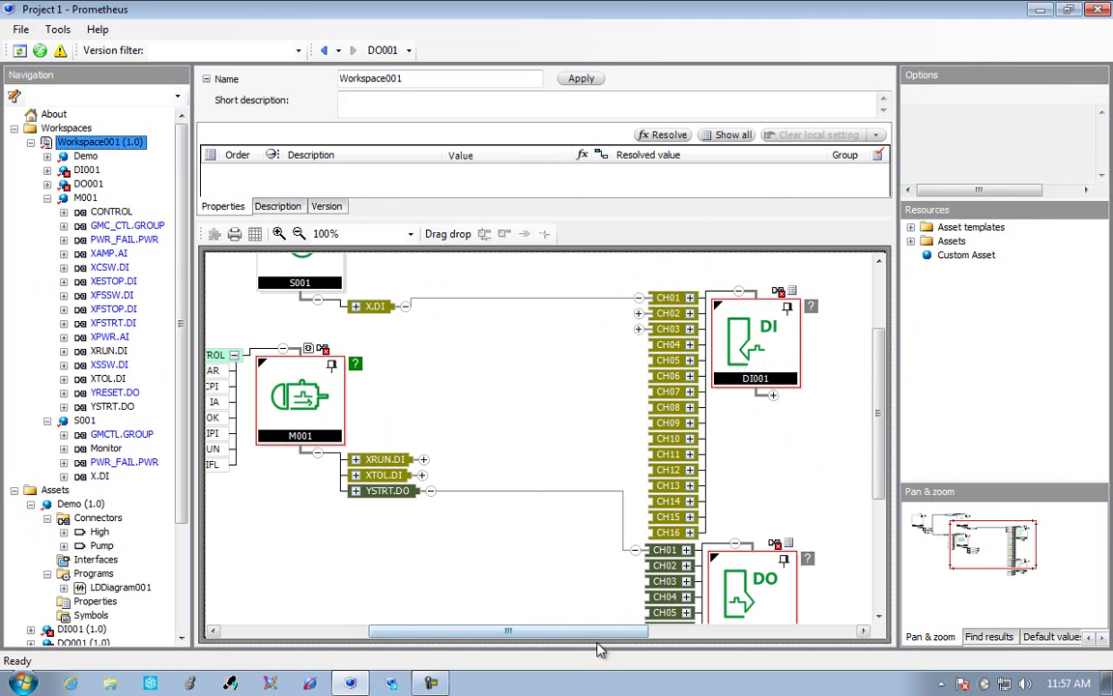
{"action": "left_click_drag", "start_coordinate": [596, 626], "coordinate": [709, 626]}
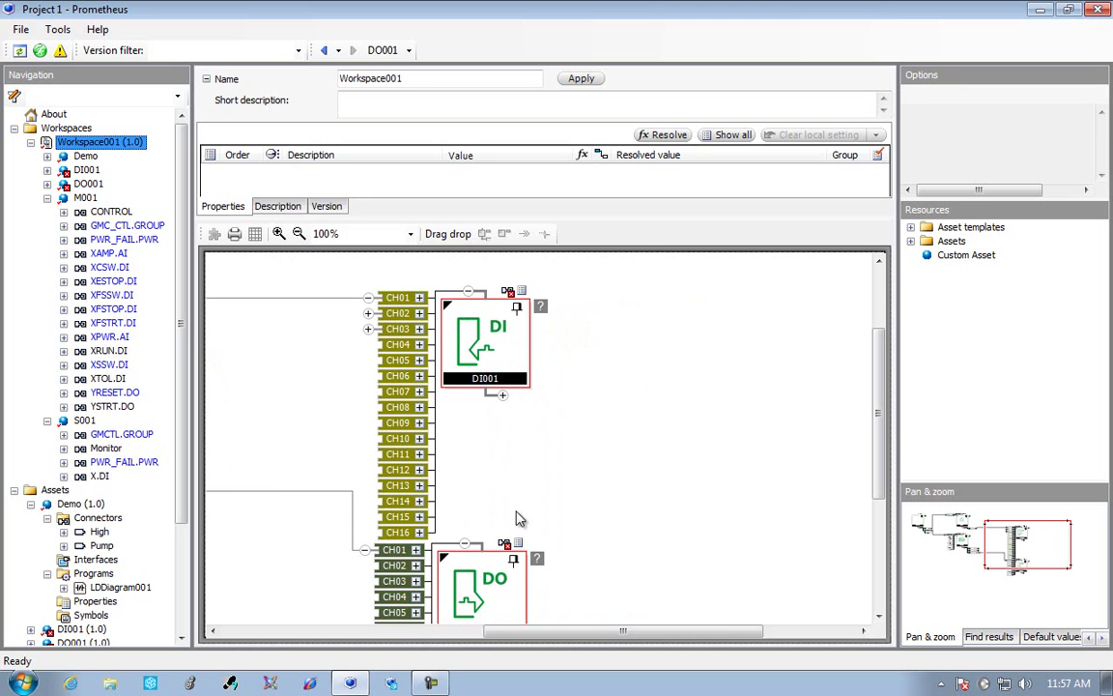
{"action": "left_click", "coordinate": [501, 394]}
{"action": "left_click", "coordinate": [556, 400]}
{"action": "left_click_drag", "start_coordinate": [609, 631], "coordinate": [678, 631]}
- Add Schneider PLC001 and connect DI001 to Slot 05 and DO001 to Slot 06
{"action": "left_click_drag", "start_coordinate": [999, 241], "coordinate": [577, 363]}
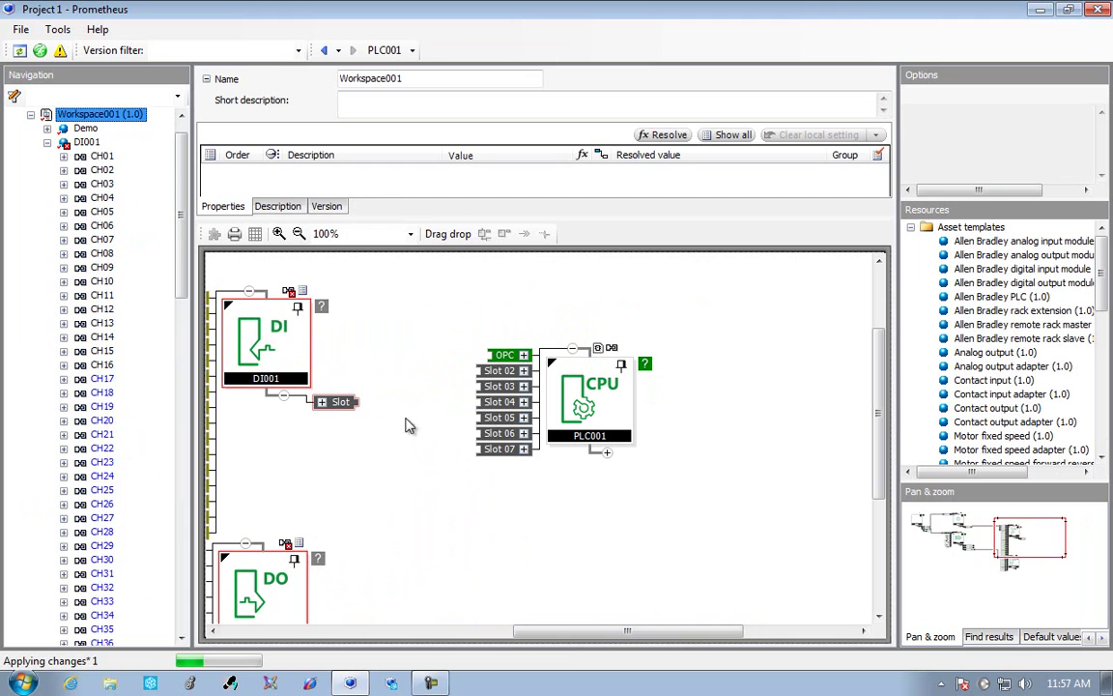
{"action": "left_click_drag", "start_coordinate": [360, 402], "coordinate": [486, 425]}
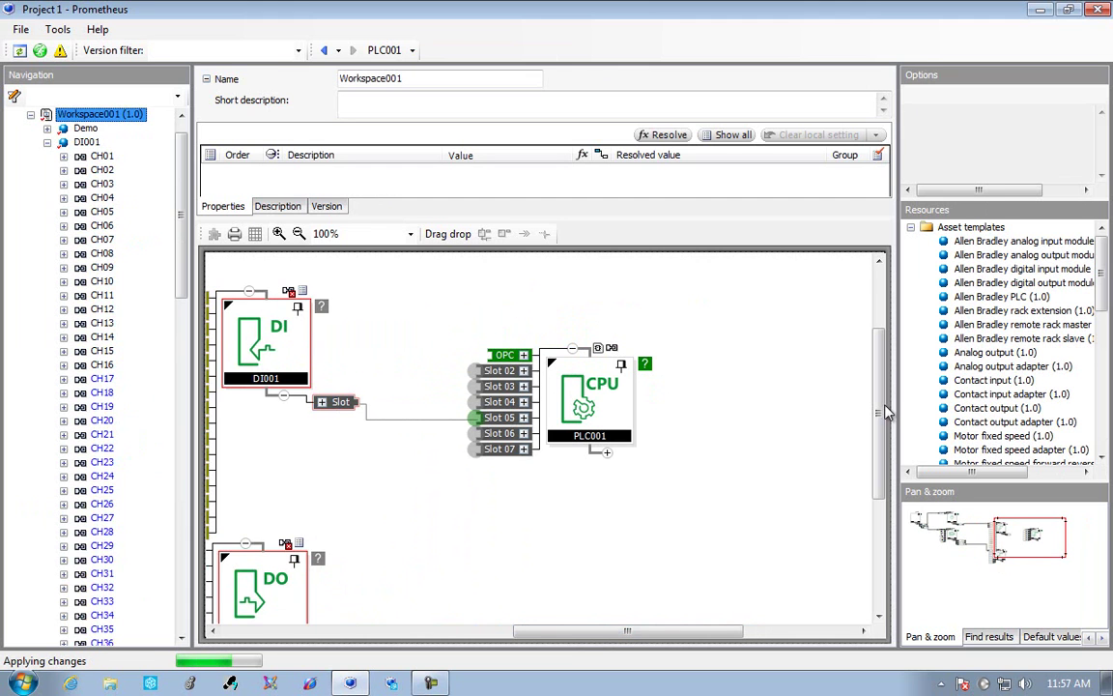
{"action": "left_click_drag", "start_coordinate": [885, 413], "coordinate": [881, 431]}
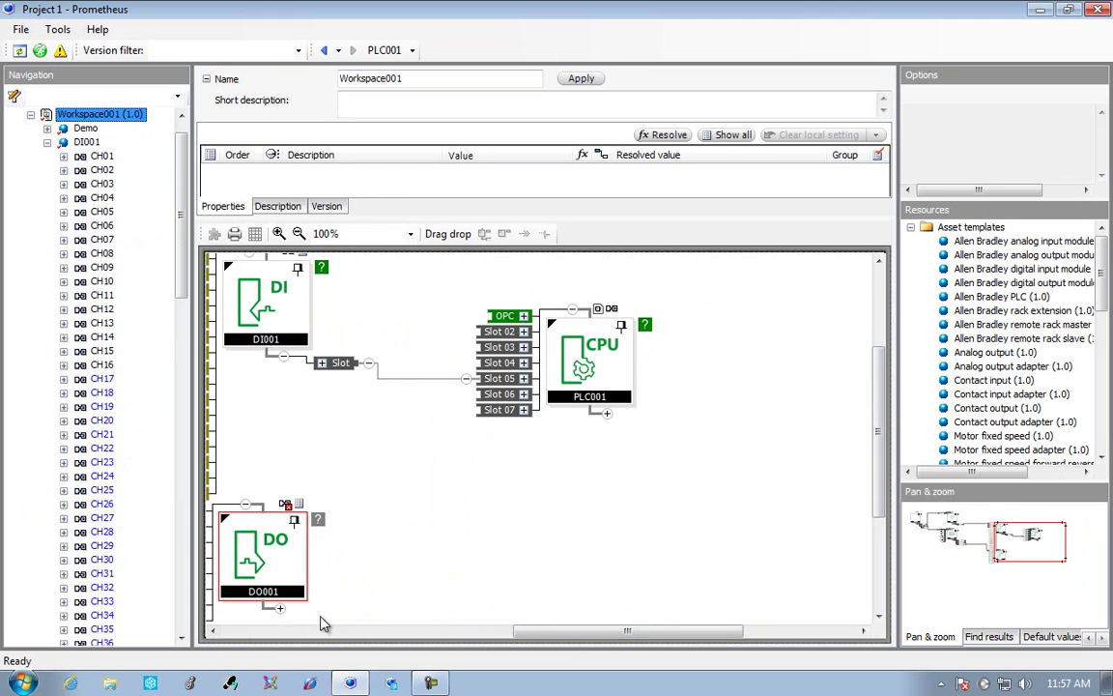
{"action": "left_click", "coordinate": [279, 608]}
{"action": "left_click_drag", "start_coordinate": [331, 614], "coordinate": [474, 394]}
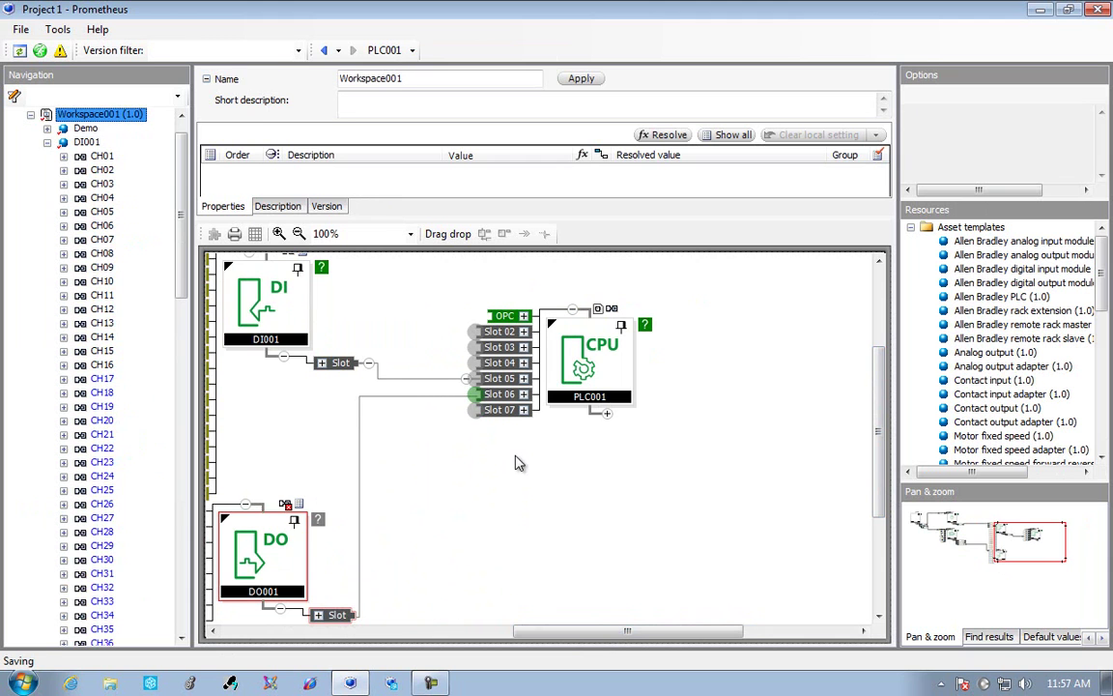
- Select PLC001 and bring up its OPC connection settings and the Galaxy asset template
{"action": "left_click", "coordinate": [536, 337]}
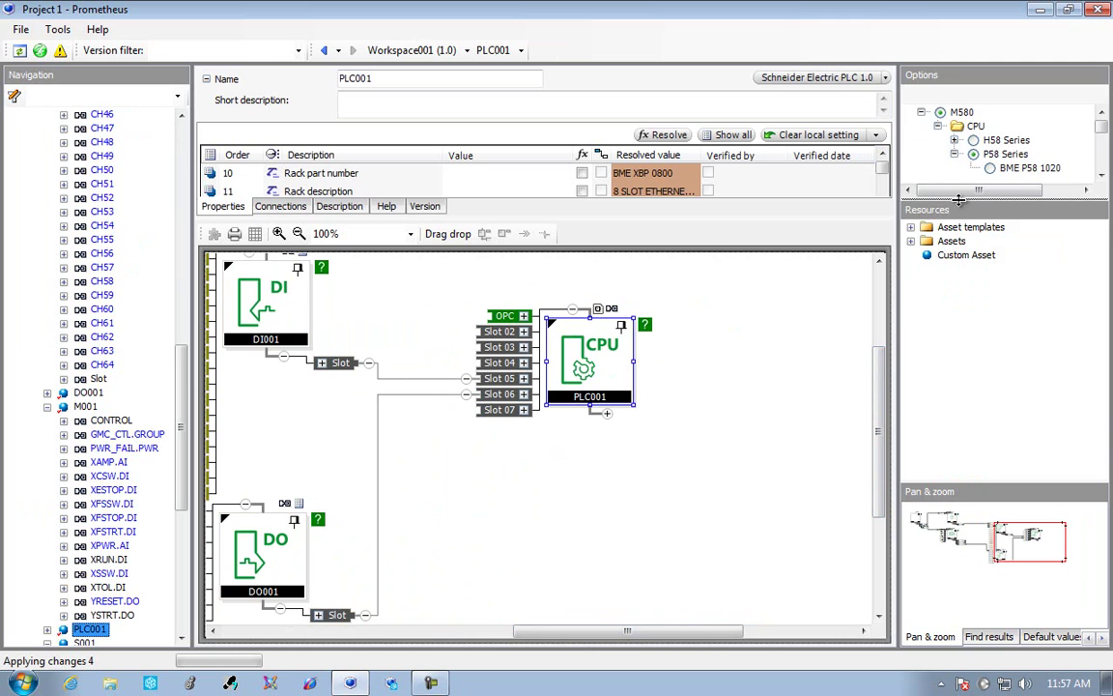
{"action": "mouse_move", "coordinate": [978, 171]}
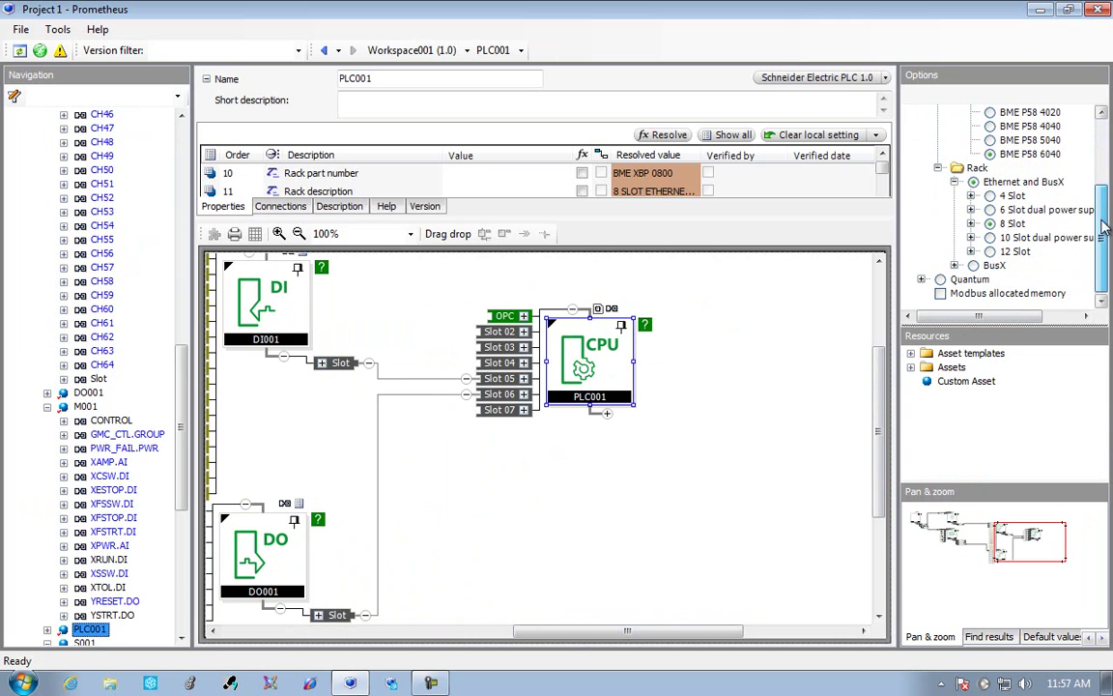
{"action": "left_click_drag", "start_coordinate": [964, 281], "coordinate": [688, 416]}
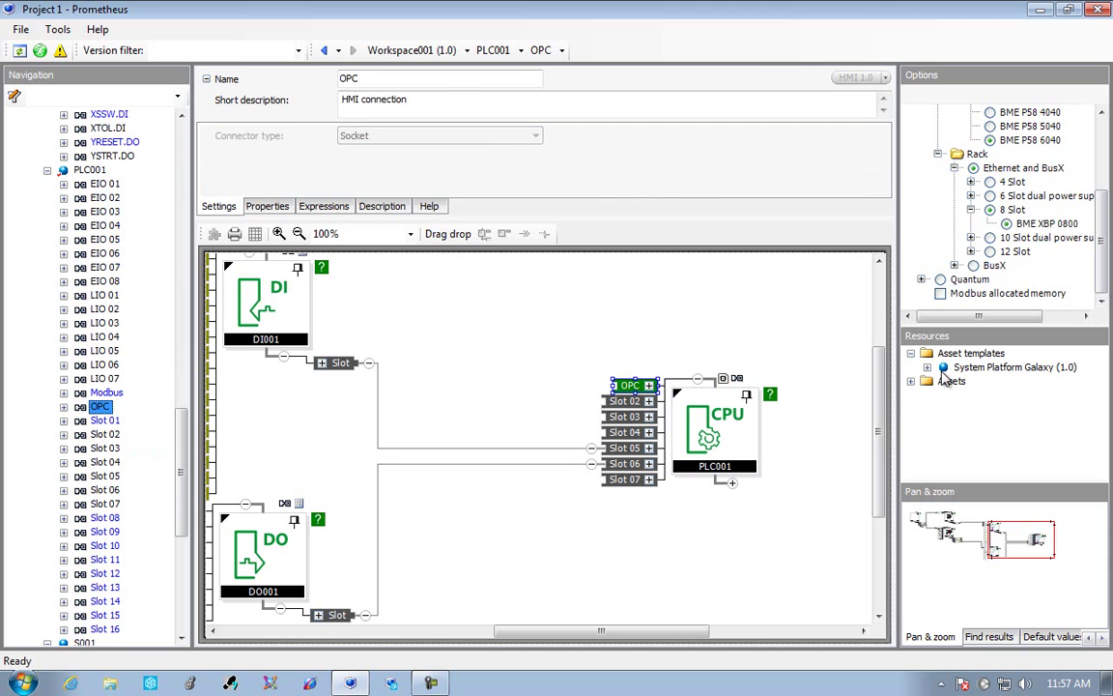
- Add a System Platform Galaxy block Galaxy001 linked to PLC001's OPC connector
{"action": "left_click_drag", "start_coordinate": [945, 379], "coordinate": [623, 387]}
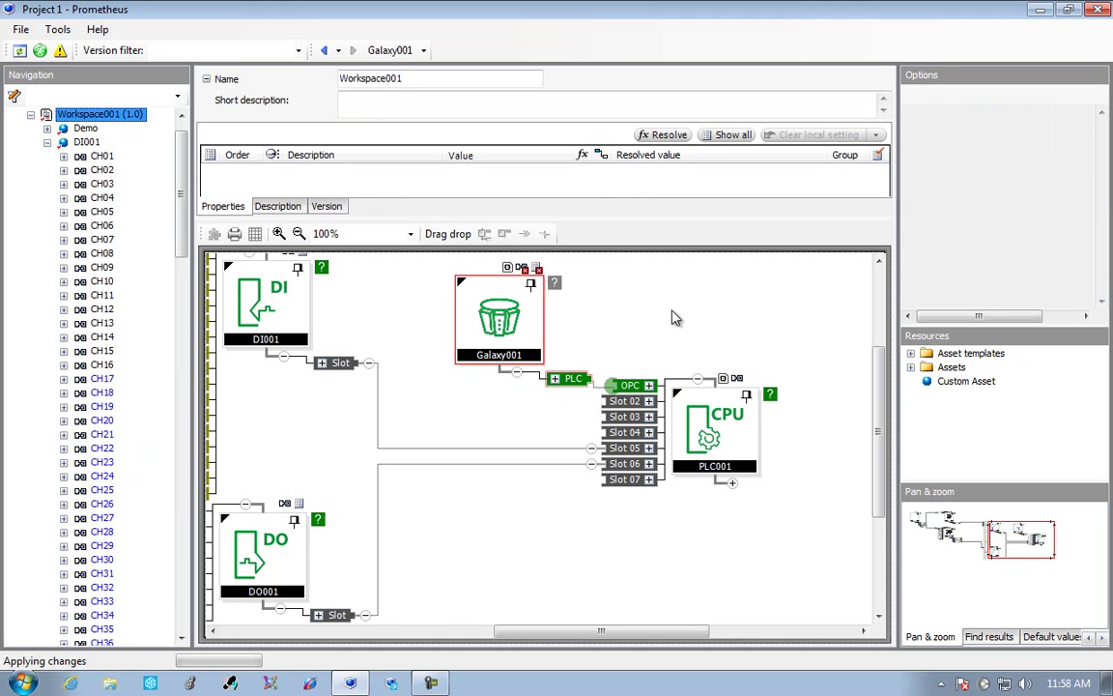
{"action": "left_click_drag", "start_coordinate": [456, 289], "coordinate": [428, 292]}
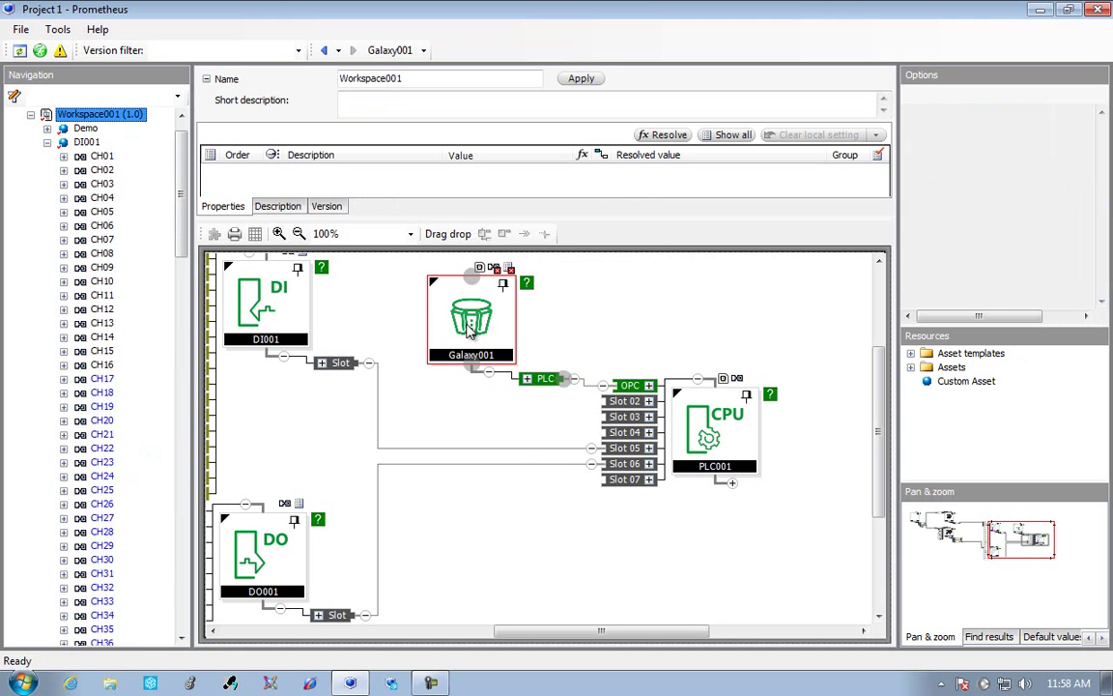
{"action": "left_click", "coordinate": [502, 328]}
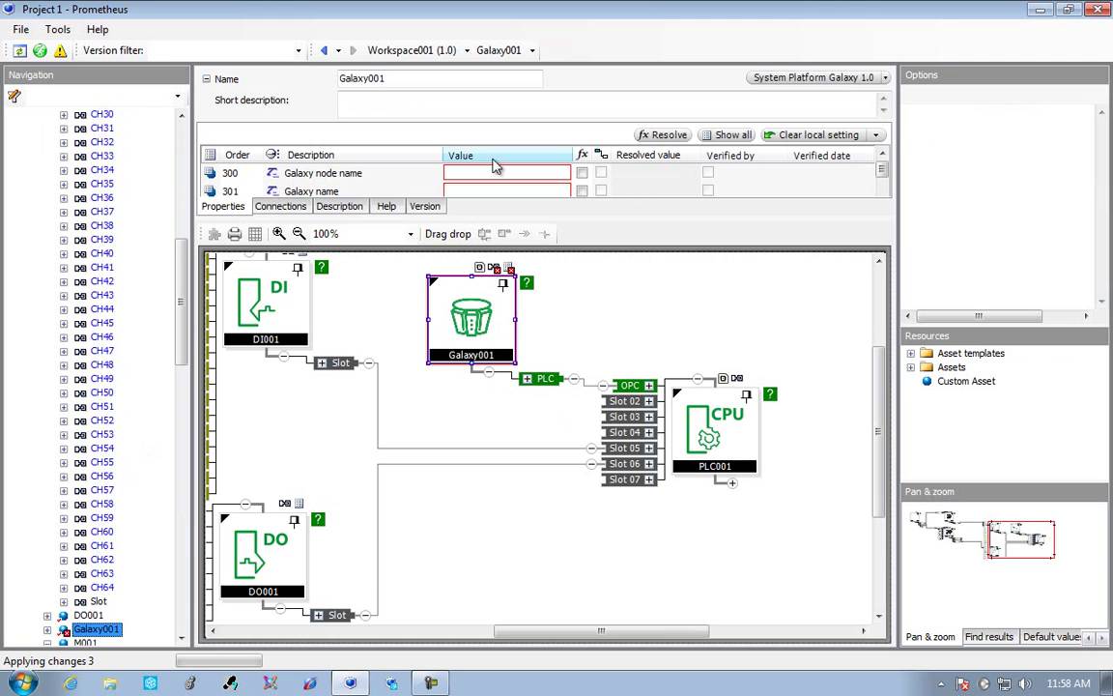
{"action": "left_click_drag", "start_coordinate": [514, 219], "coordinate": [514, 361]}
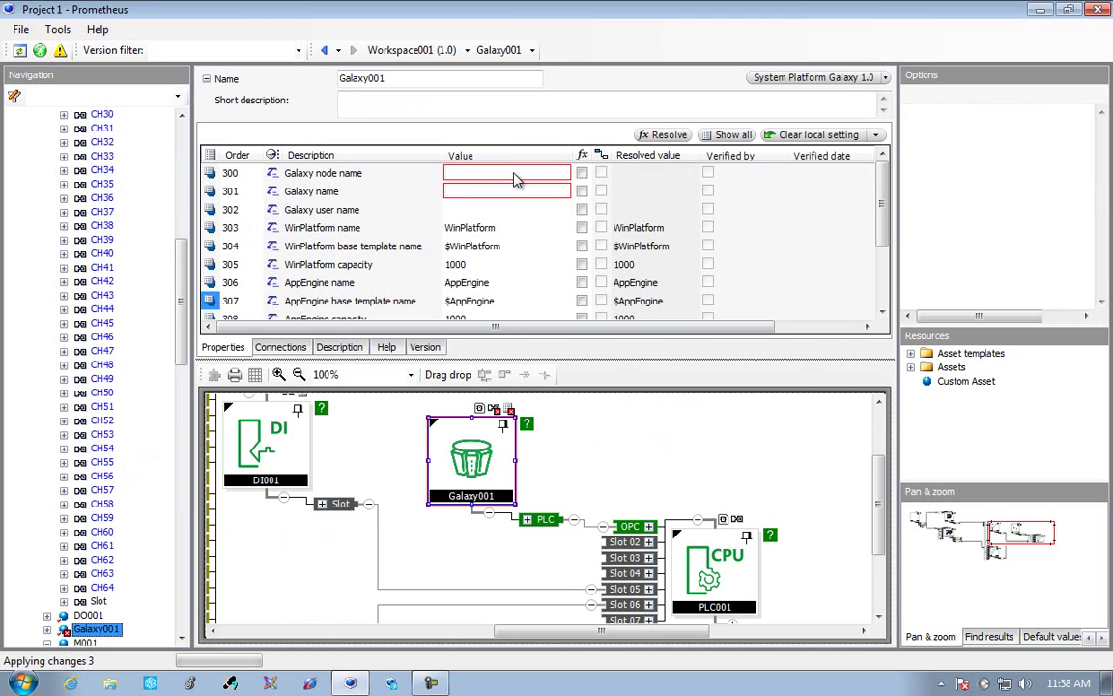
- Set Galaxy001's node name to 127.0.0.1 and Galaxy name to Galaxy1
{"action": "left_click", "coordinate": [515, 173]}
{"action": "type", "text": "127.0.0.1"}
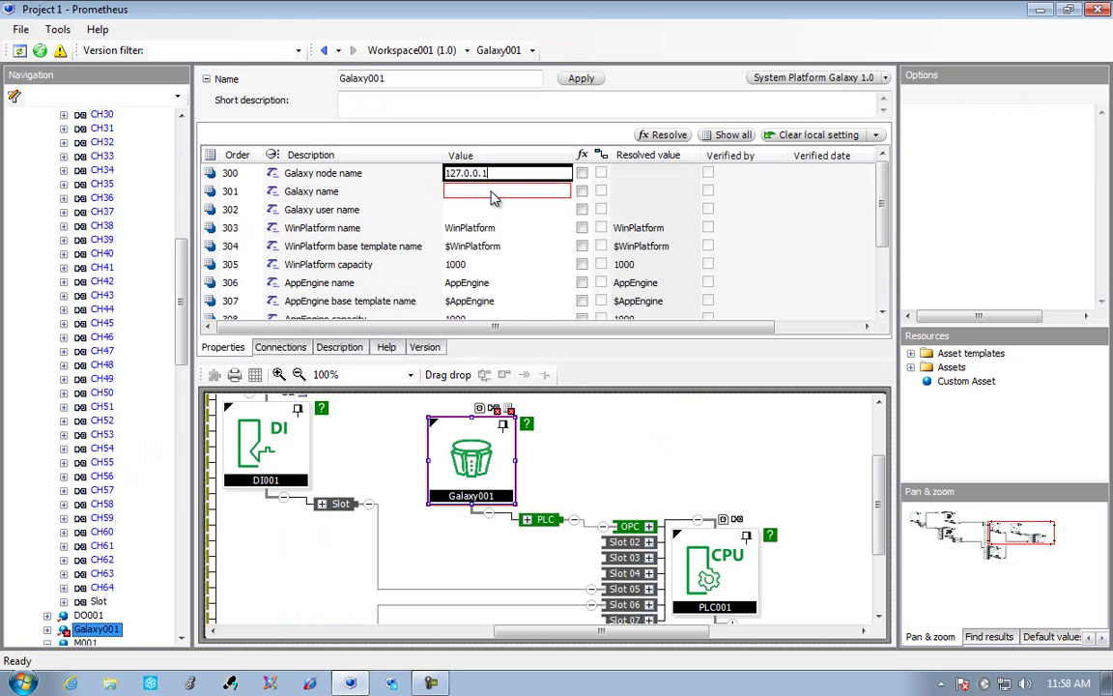
{"action": "left_click", "coordinate": [492, 192]}
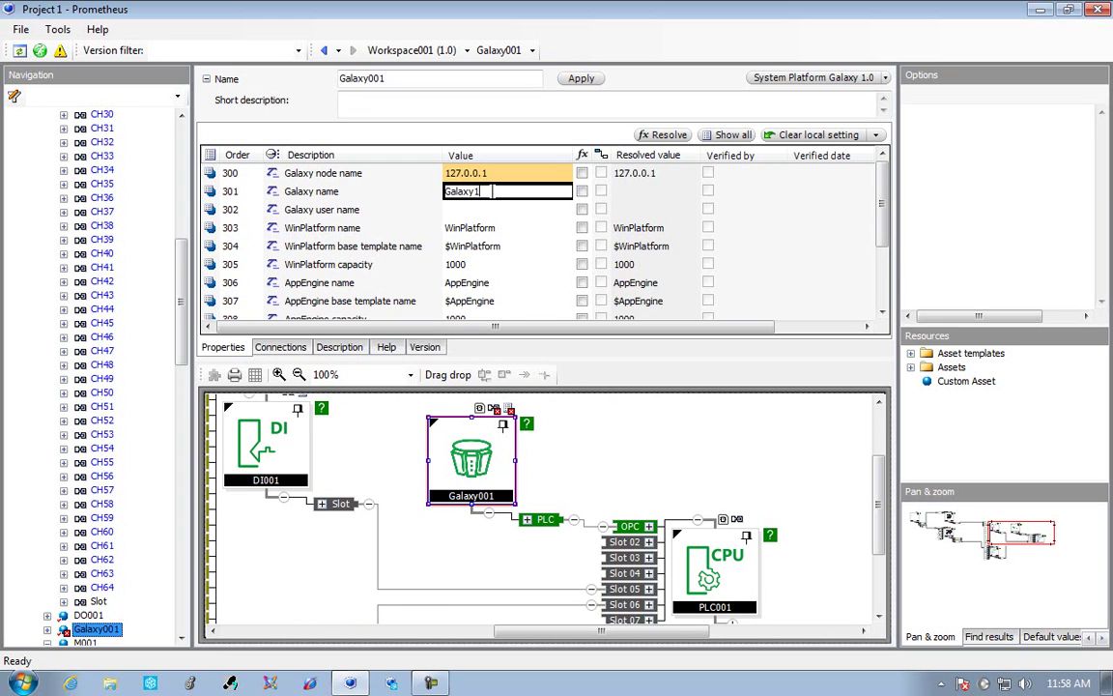
{"action": "type", "text": "Galaxy1"}
{"action": "key", "text": "Return"}
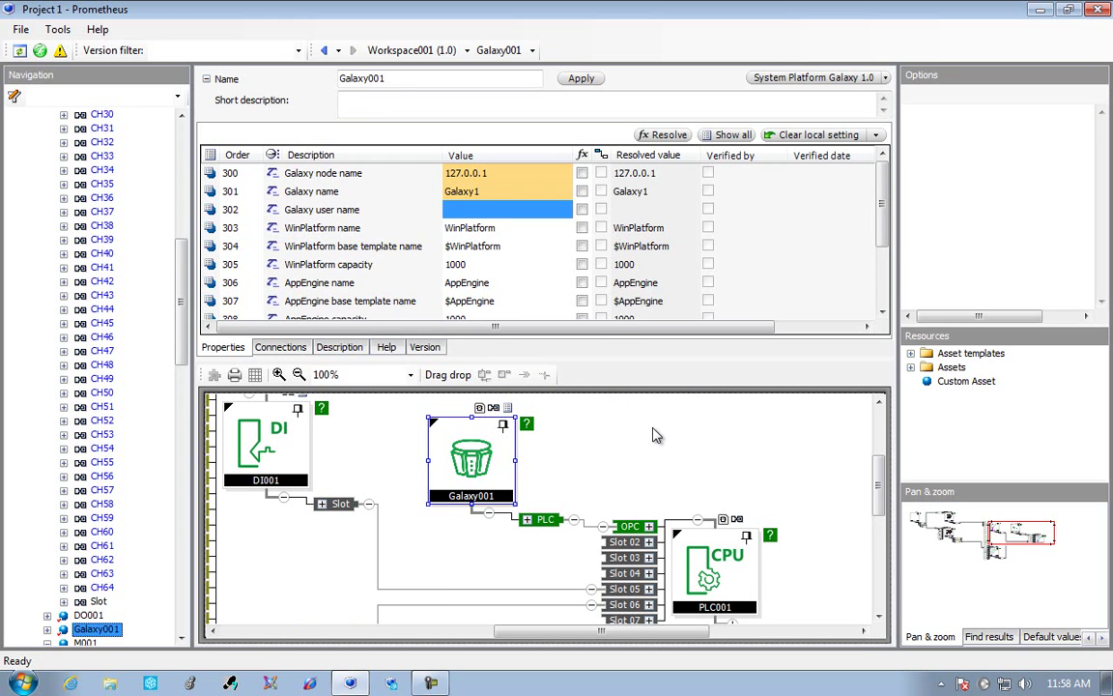
{"action": "left_click", "coordinate": [811, 512]}
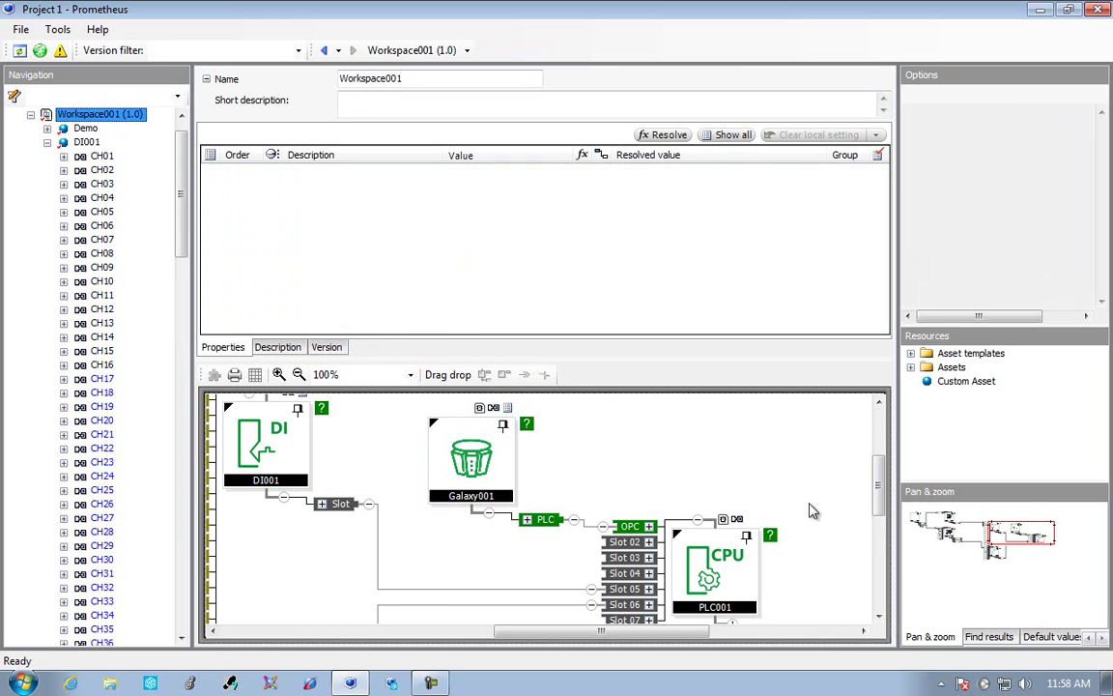
- Auto-assign PLC001 and its connected assets to the Site Unity Pro namespace via Assign > Automatic
{"action": "left_click", "coordinate": [205, 78]}
{"action": "left_click_drag", "start_coordinate": [590, 630], "coordinate": [477, 633]}
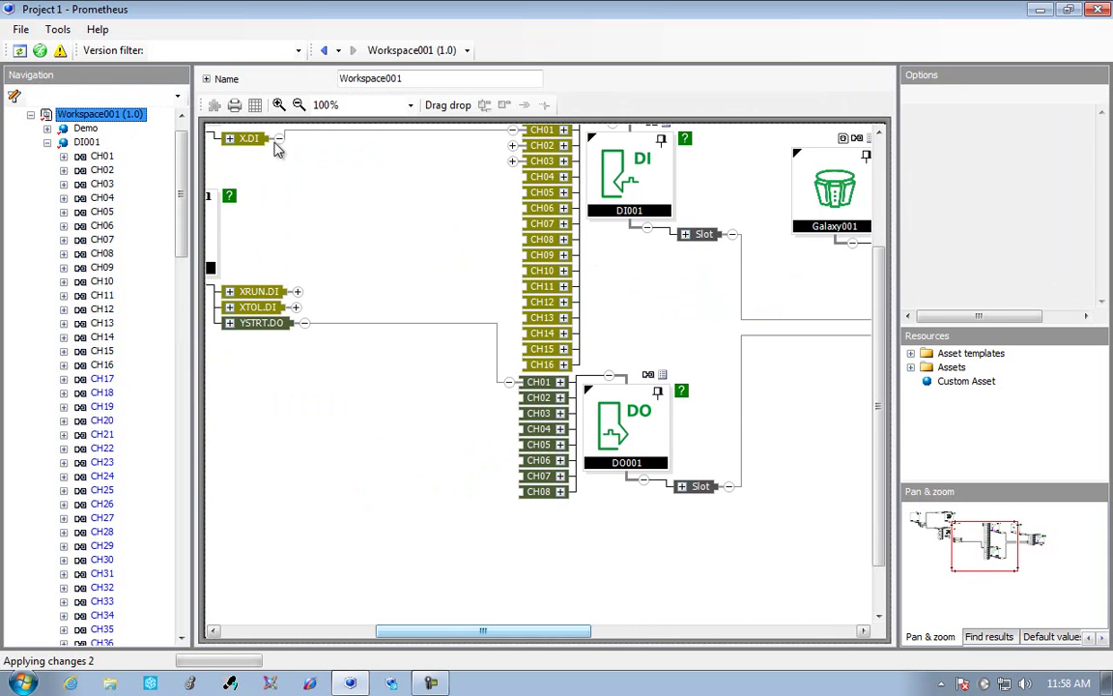
{"action": "left_click", "coordinate": [298, 104]}
{"action": "left_click", "coordinate": [299, 104]}
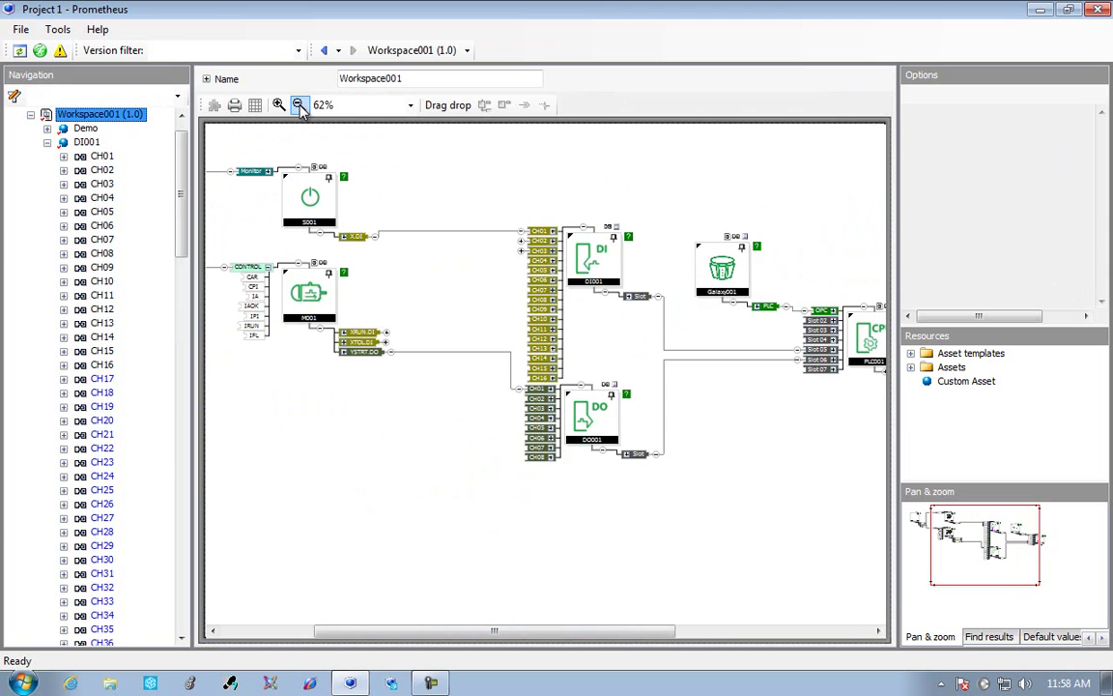
{"action": "left_click", "coordinate": [299, 105]}
{"action": "left_click", "coordinate": [817, 302]}
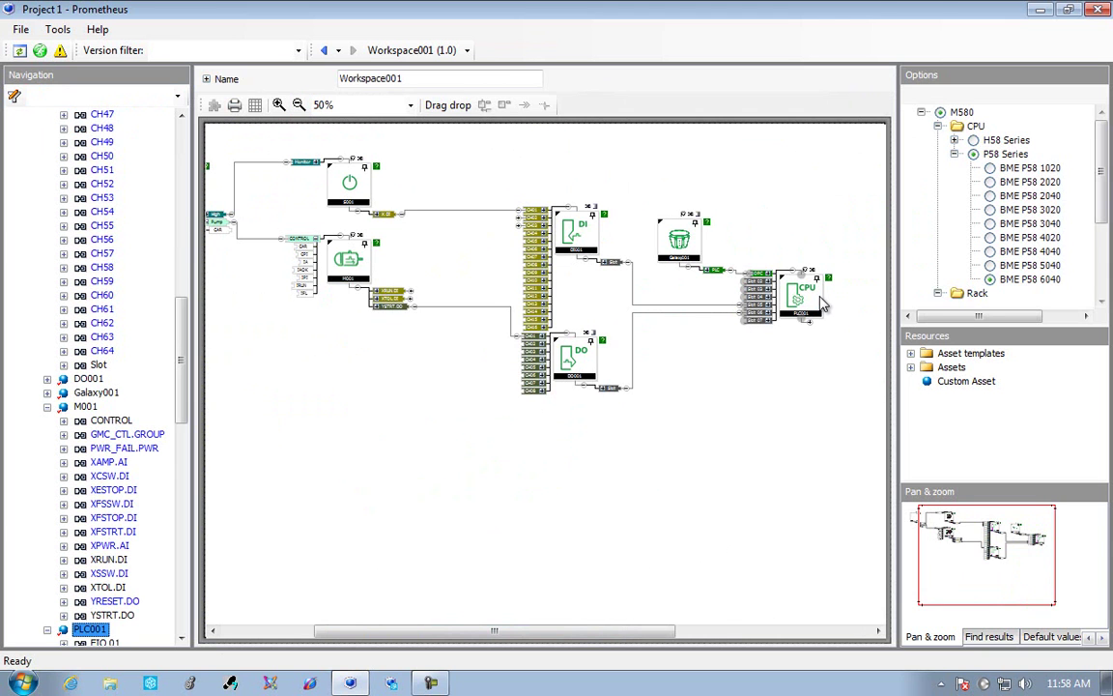
{"action": "right_click", "coordinate": [821, 304]}
{"action": "mouse_move", "coordinate": [869, 465]}
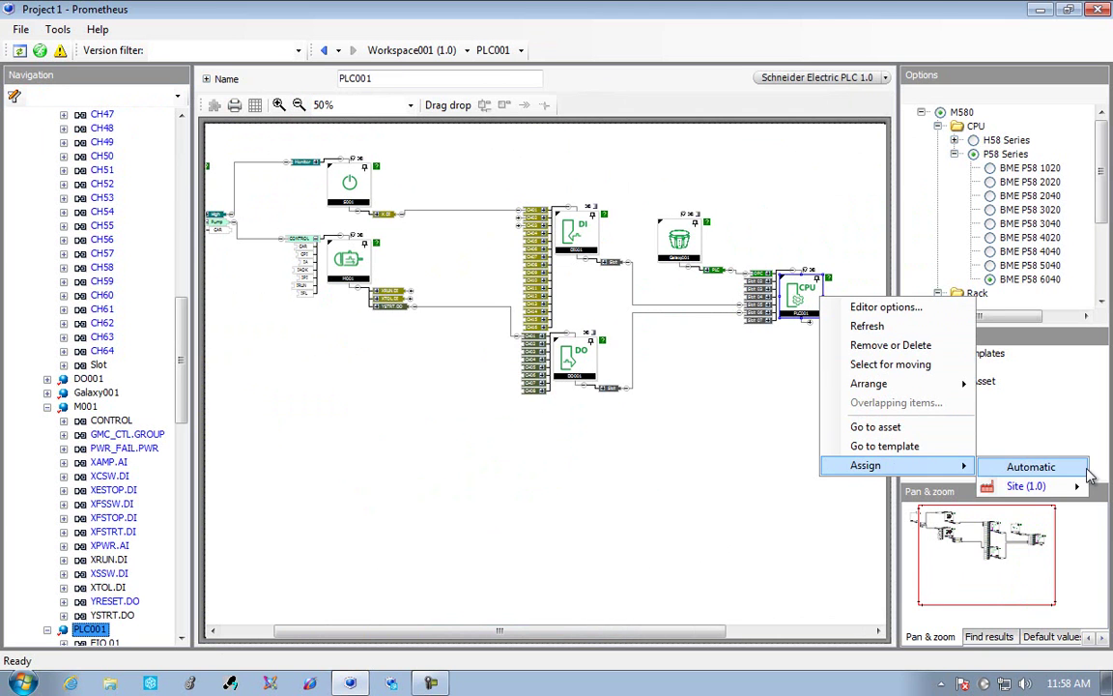
{"action": "left_click", "coordinate": [1078, 471]}
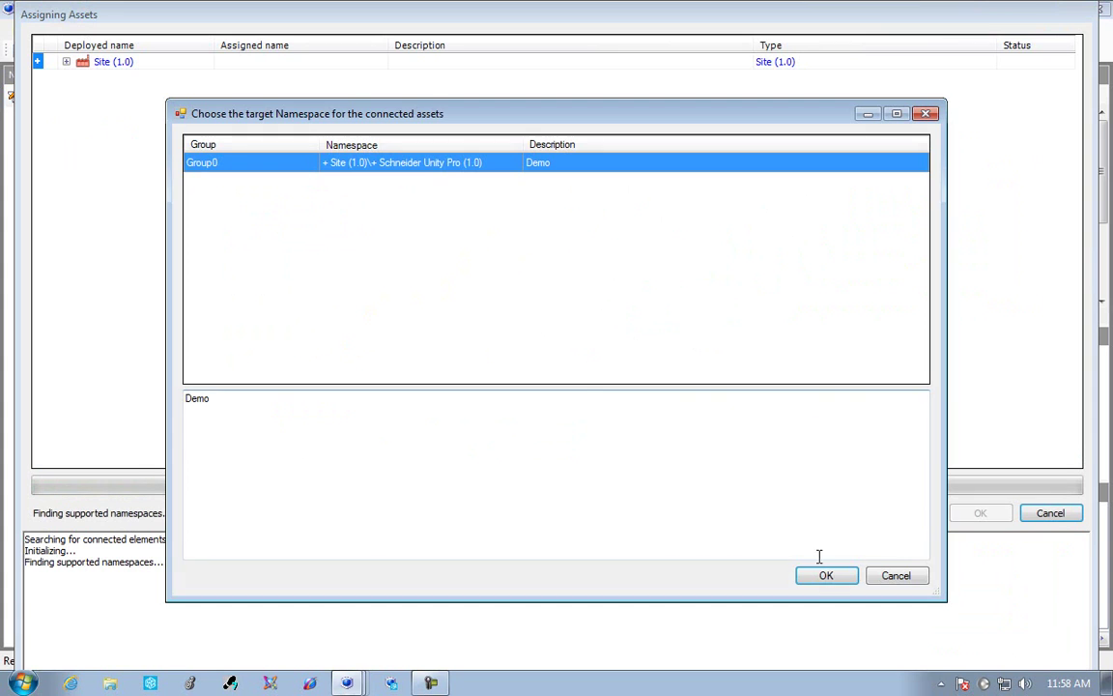
{"action": "left_click", "coordinate": [819, 574]}
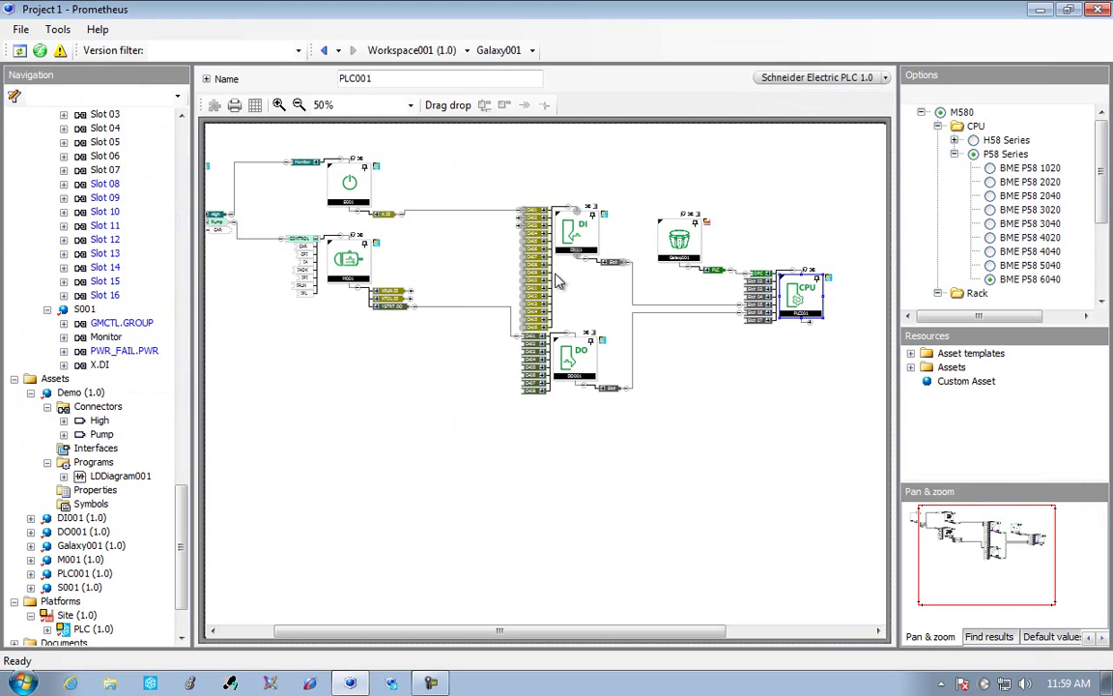
- On the PLC (1.0) platform, select Demo program 0003 under the MAST task
{"action": "left_click", "coordinate": [14, 379]}
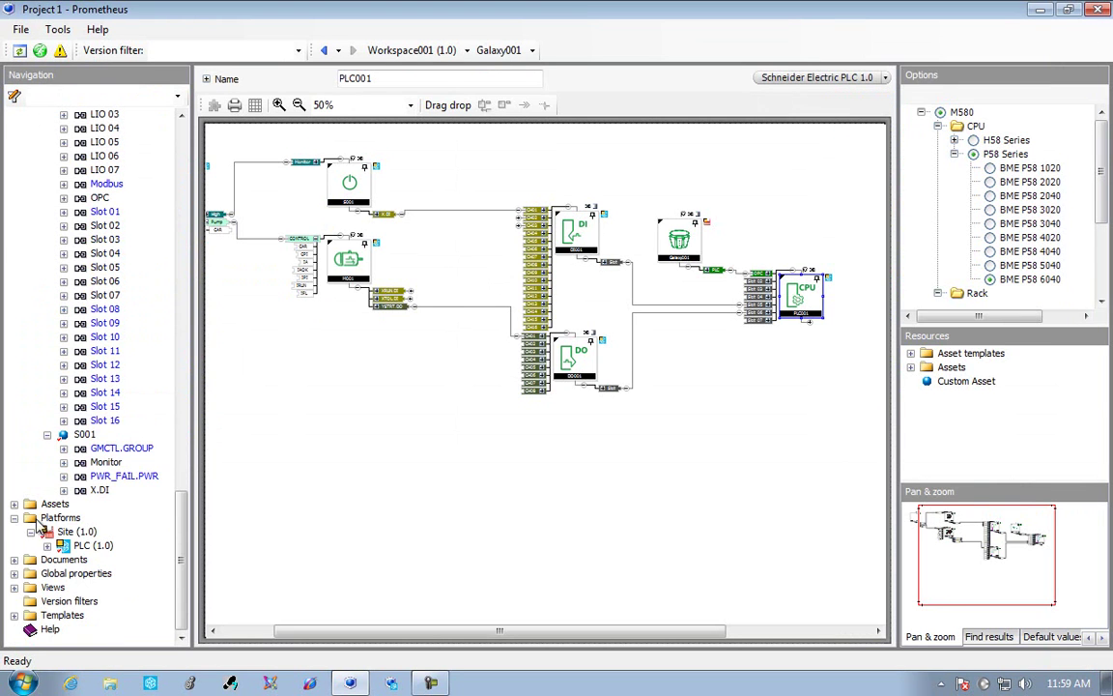
{"action": "left_click", "coordinate": [89, 545]}
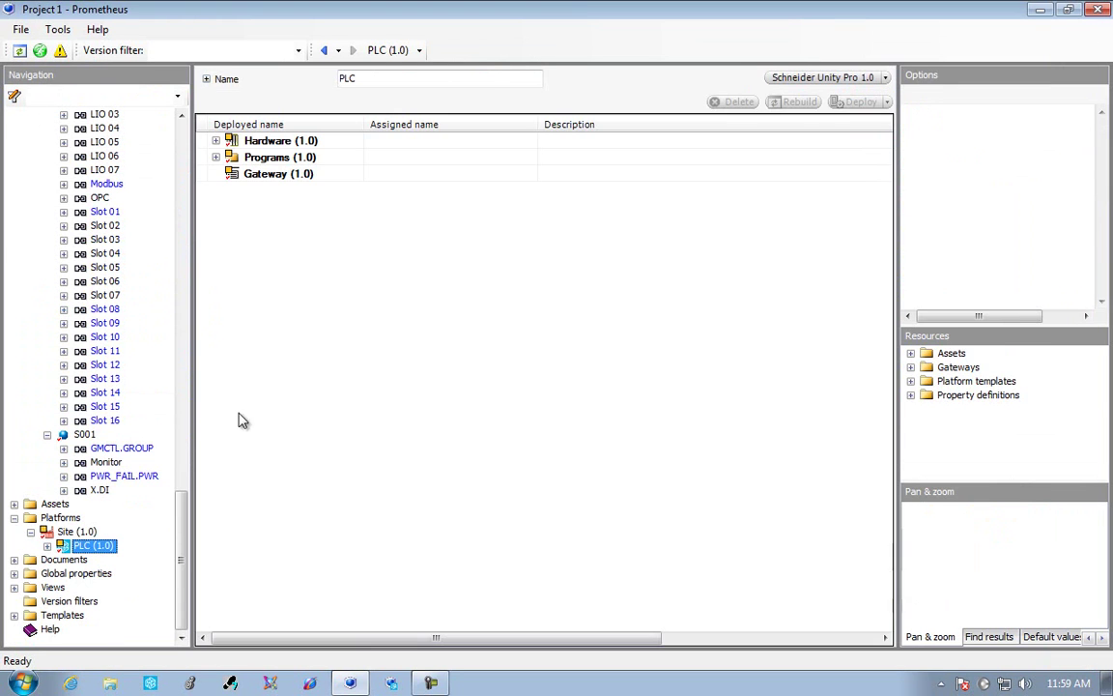
{"action": "left_click", "coordinate": [216, 157]}
{"action": "left_click", "coordinate": [233, 175]}
{"action": "left_click", "coordinate": [250, 174]}
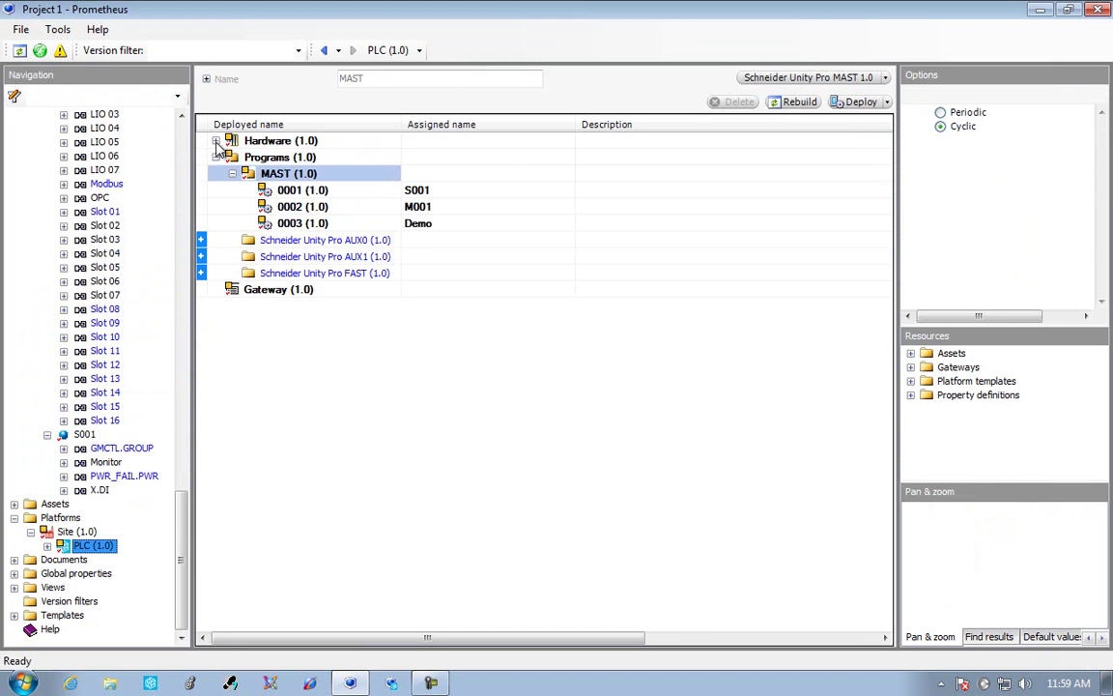
{"action": "left_click", "coordinate": [215, 140]}
{"action": "left_click", "coordinate": [206, 78]}
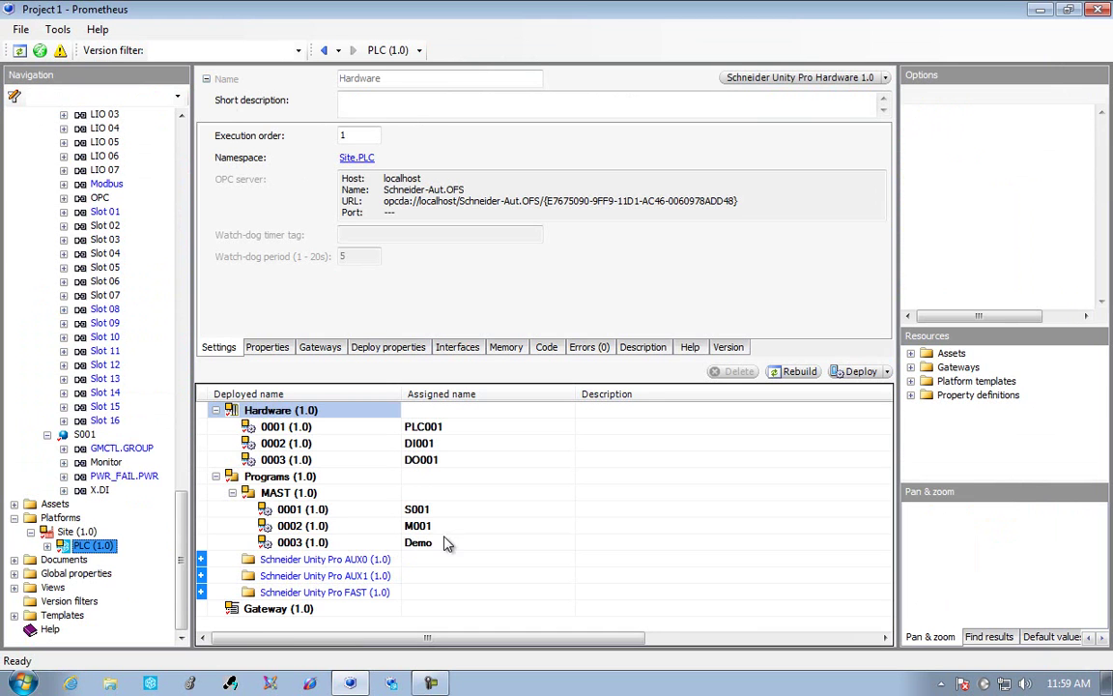
{"action": "left_click", "coordinate": [447, 543]}
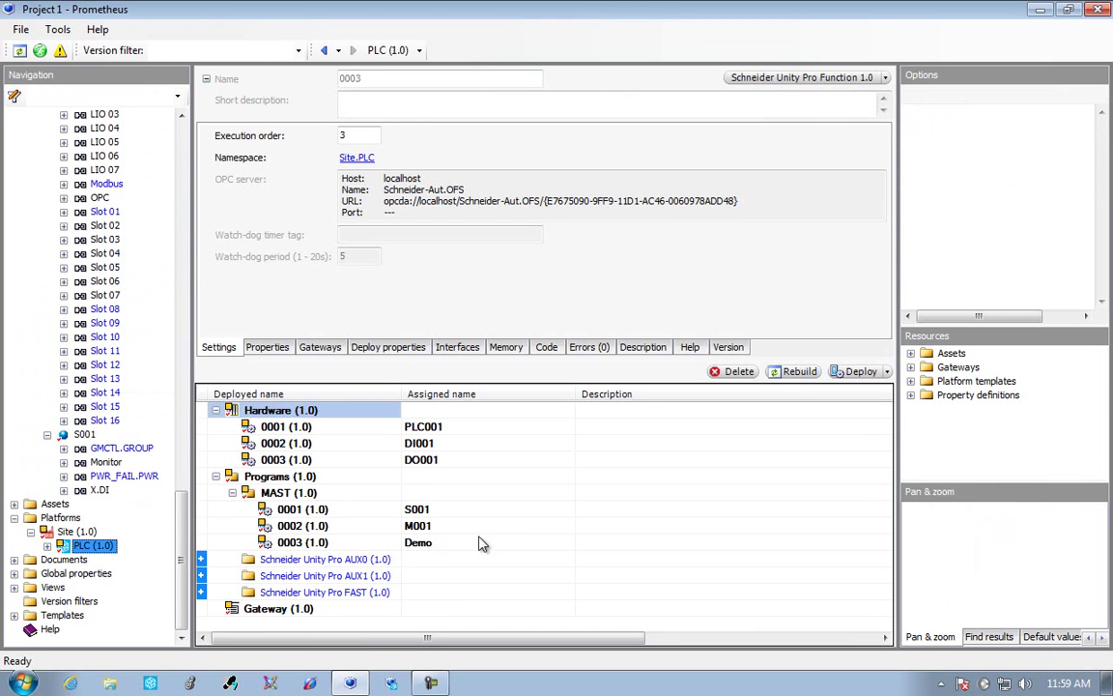
- Show Demo's new code, widened, with line 00014 (Demo_Pump_CAR expression) and DAYWEEK logic
{"action": "left_click", "coordinate": [546, 350]}
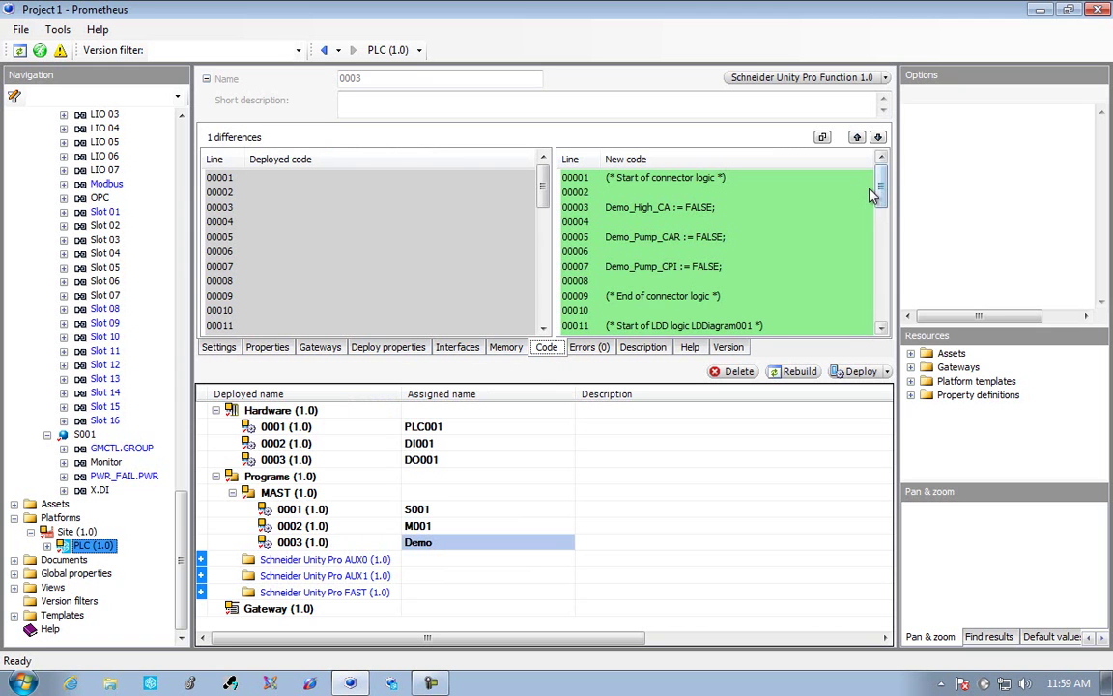
{"action": "left_click_drag", "start_coordinate": [879, 192], "coordinate": [887, 230]}
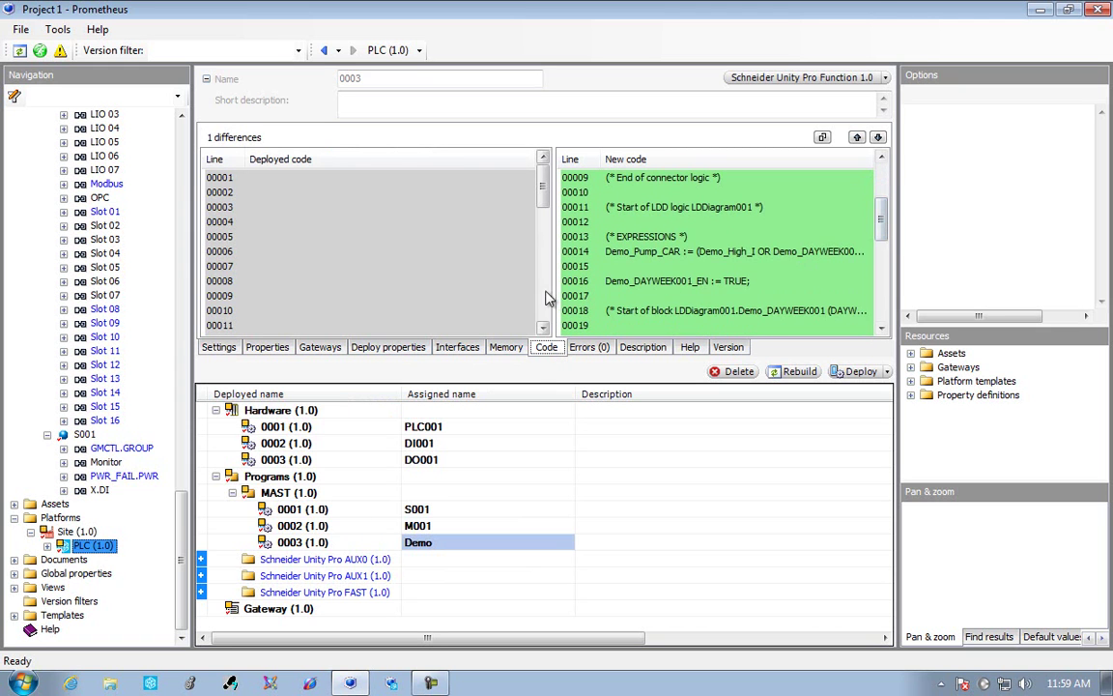
{"action": "left_click_drag", "start_coordinate": [499, 269], "coordinate": [290, 303]}
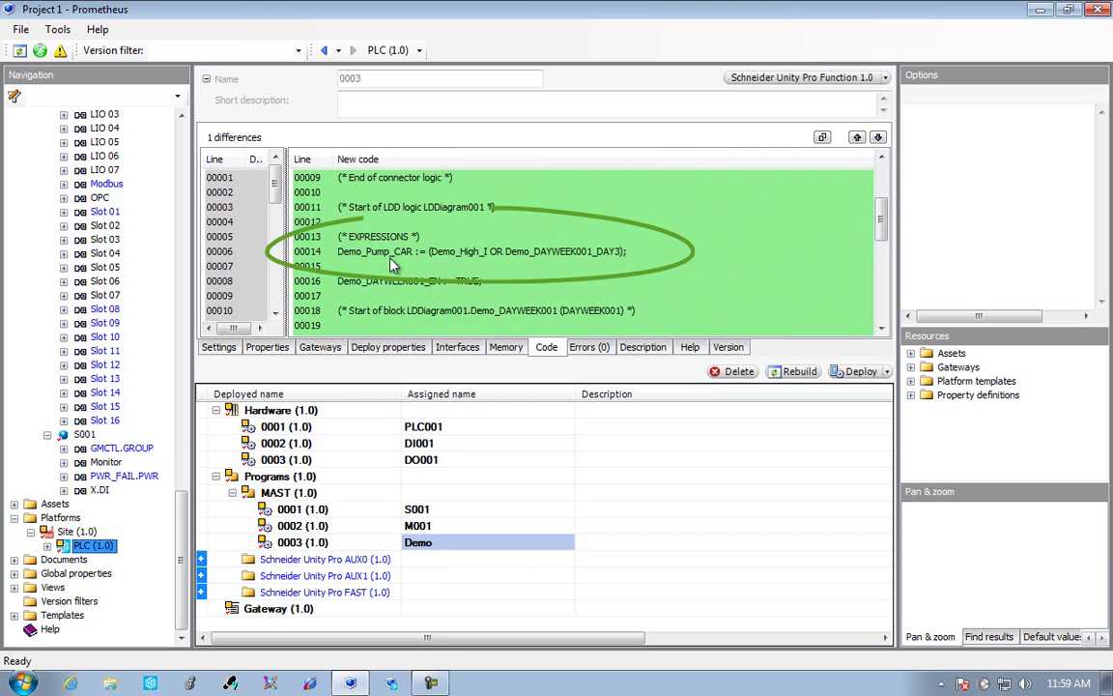
{"action": "left_click", "coordinate": [471, 254]}
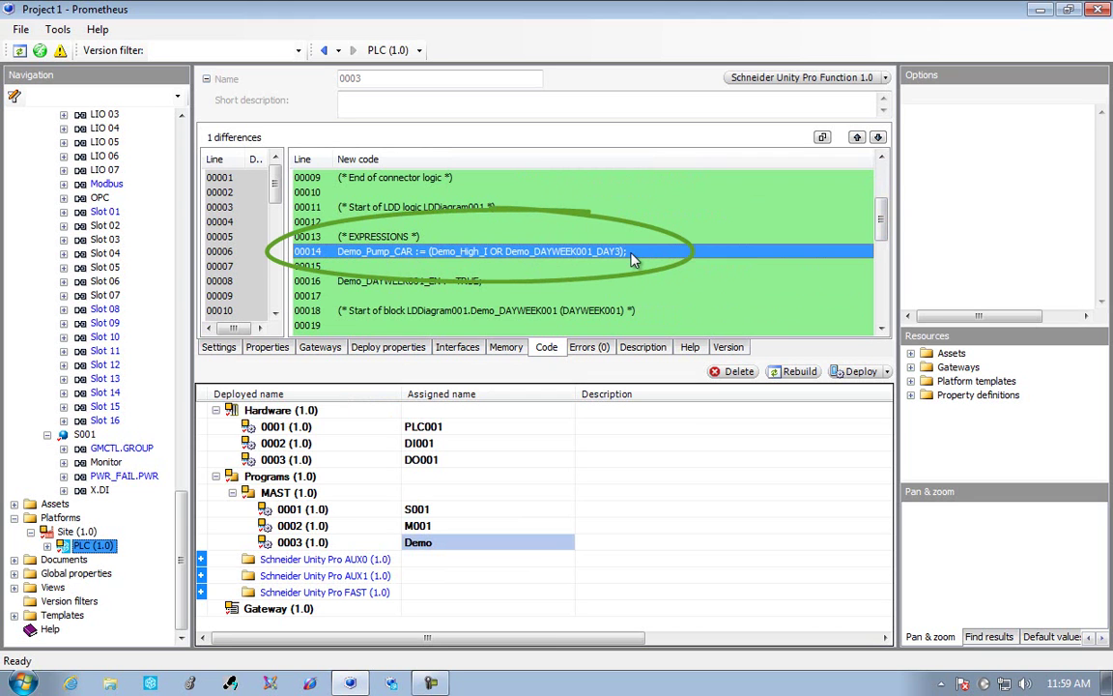
{"action": "left_click_drag", "start_coordinate": [882, 211], "coordinate": [883, 274]}
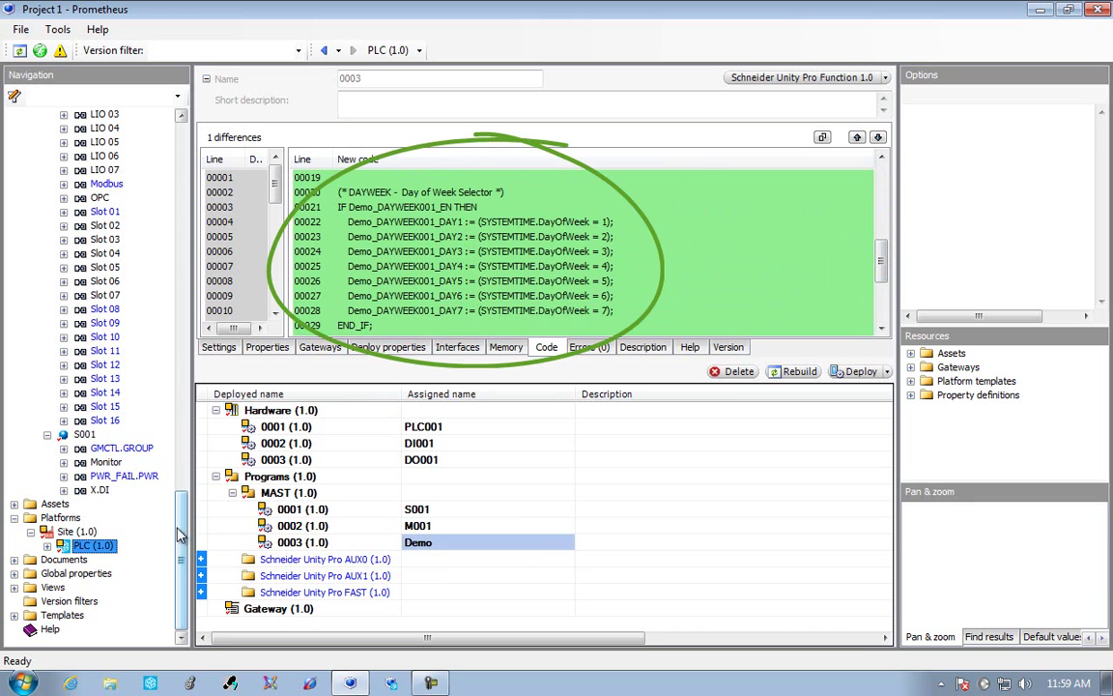
- Expand Templates > Function block templates in the Navigation tree
{"action": "left_click", "coordinate": [14, 614]}
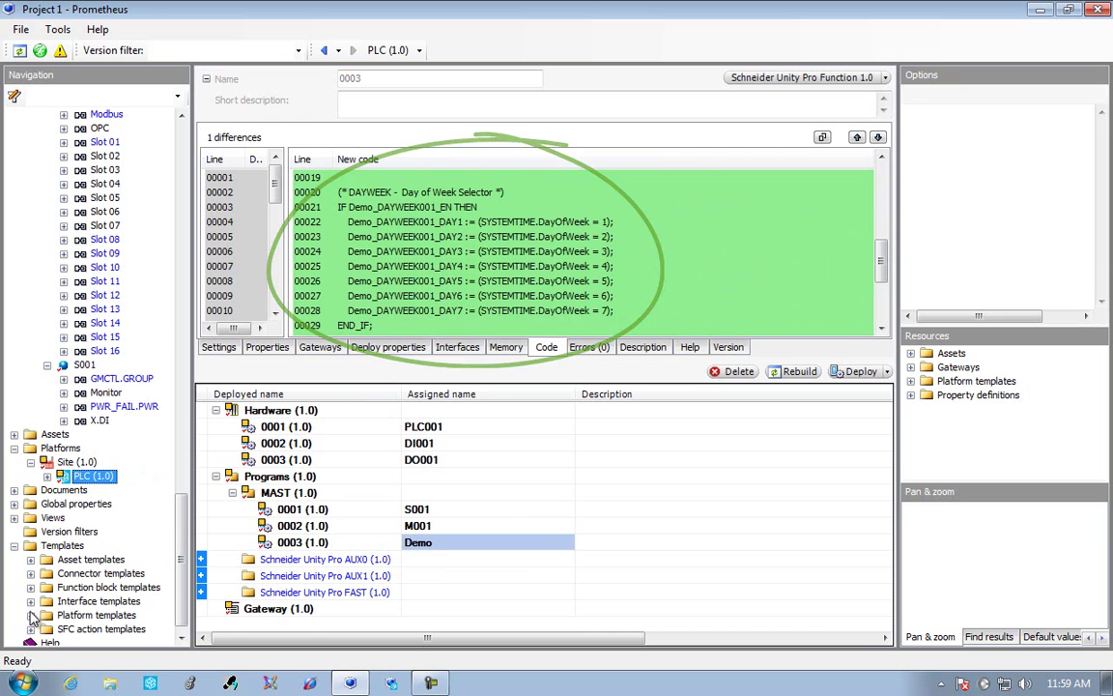
{"action": "left_click", "coordinate": [30, 636]}
{"action": "left_click_drag", "start_coordinate": [179, 375], "coordinate": [170, 442]}
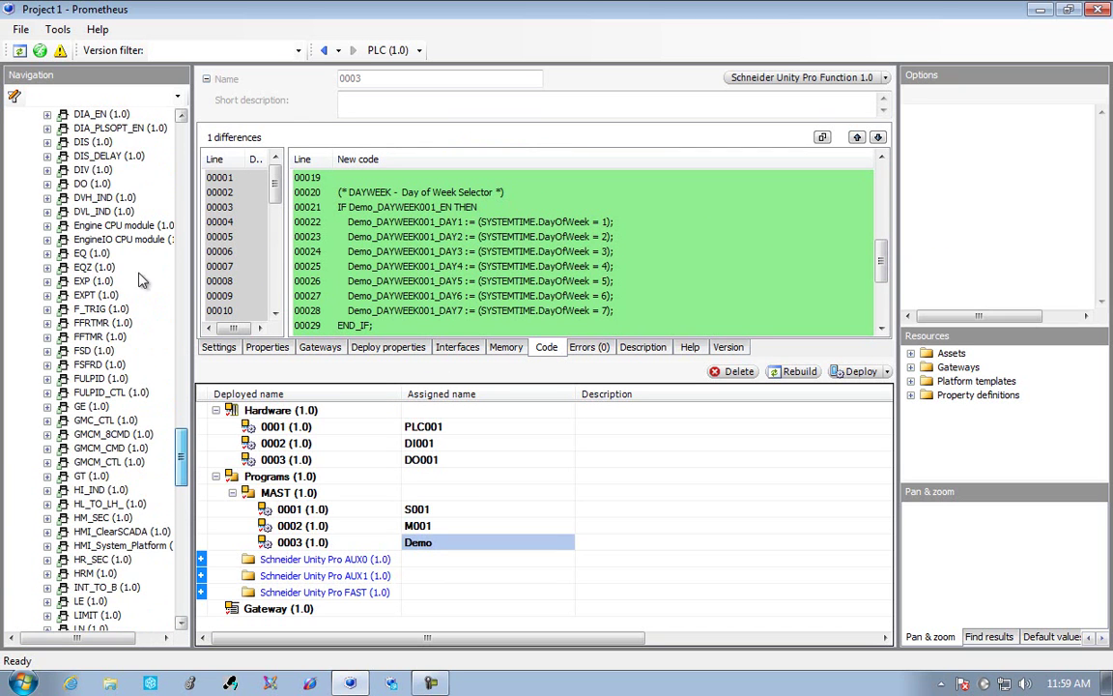
- Open the DAYWEEK function block template and expand its Programs list
{"action": "left_click", "coordinate": [180, 115]}
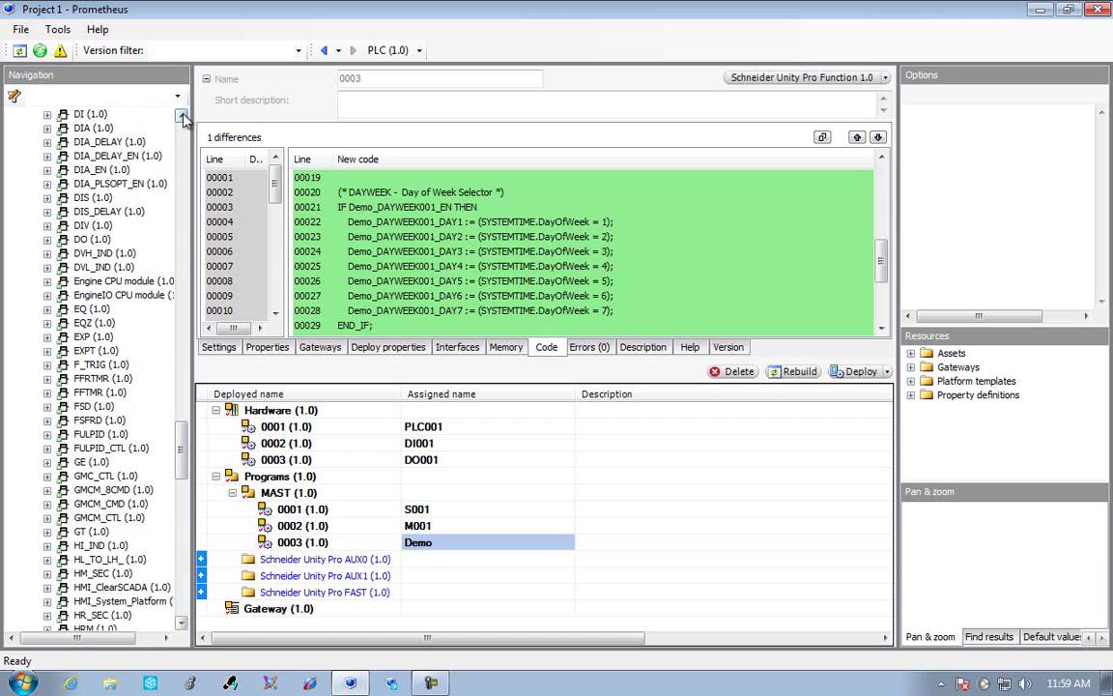
{"action": "left_click", "coordinate": [181, 115]}
{"action": "left_click", "coordinate": [107, 156]}
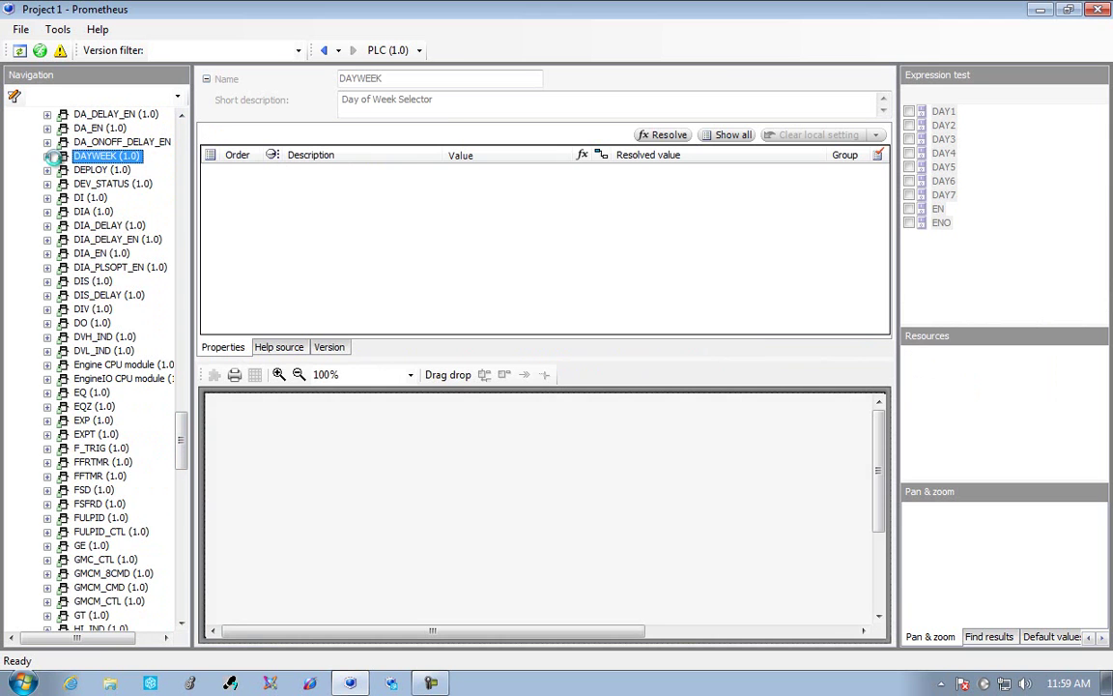
{"action": "left_click", "coordinate": [48, 156]}
{"action": "left_click", "coordinate": [62, 212]}
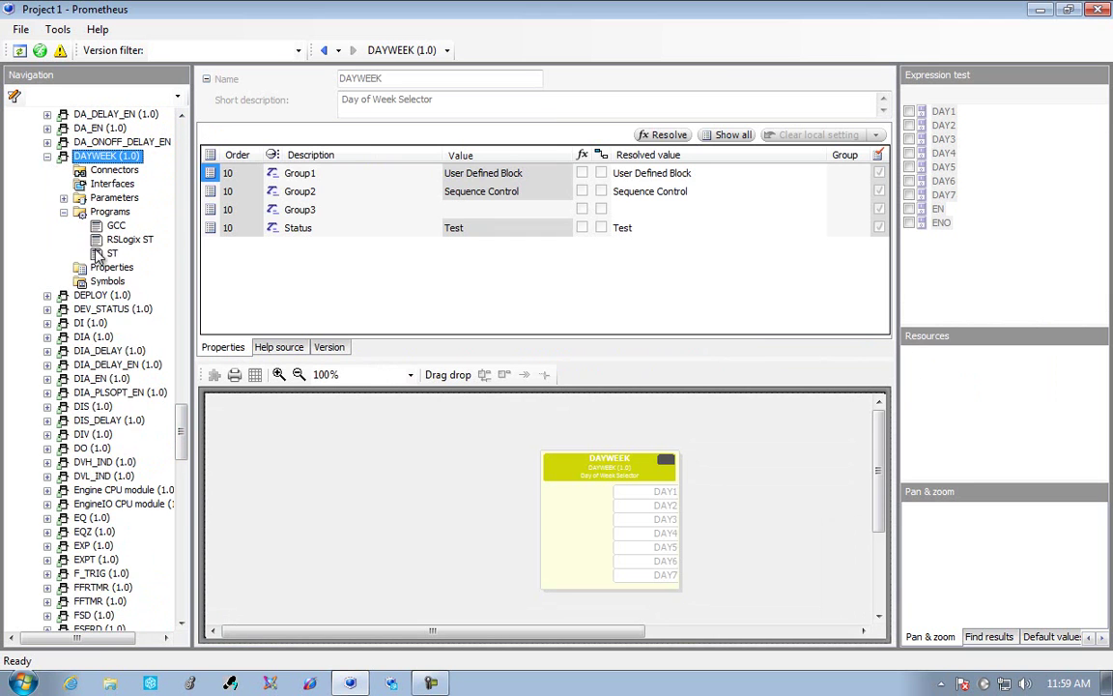
- View DAYWEEK's ST, RSLogix ST and GCC scripts in turn, then collapse DAYWEEK
{"action": "left_click", "coordinate": [112, 253]}
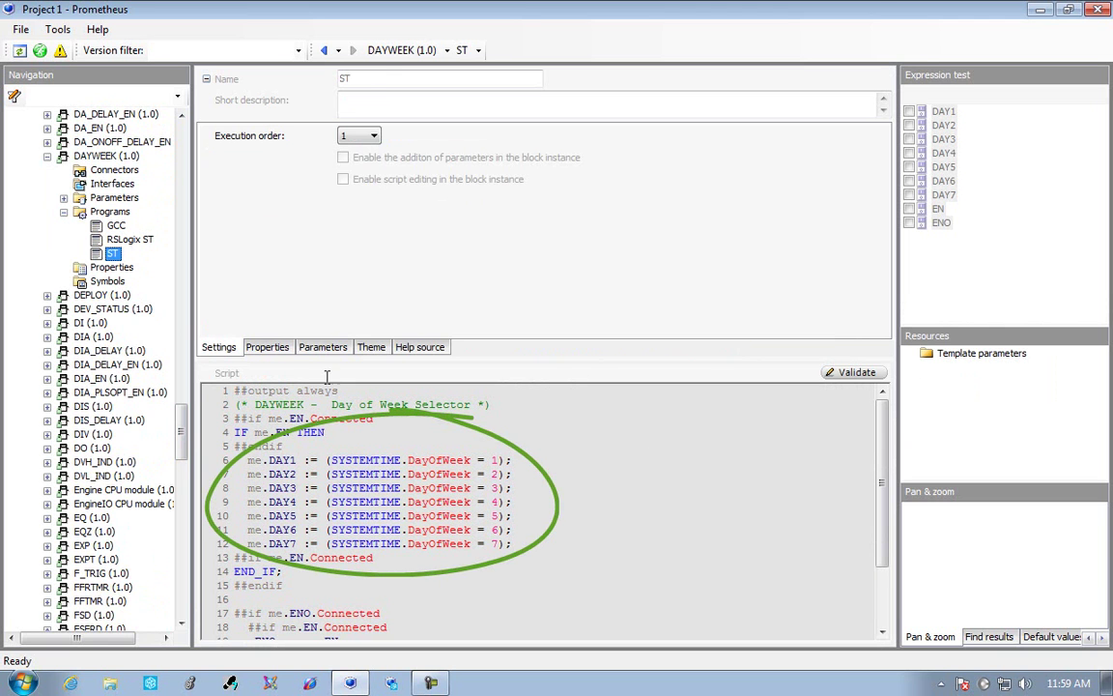
{"action": "left_click", "coordinate": [136, 242]}
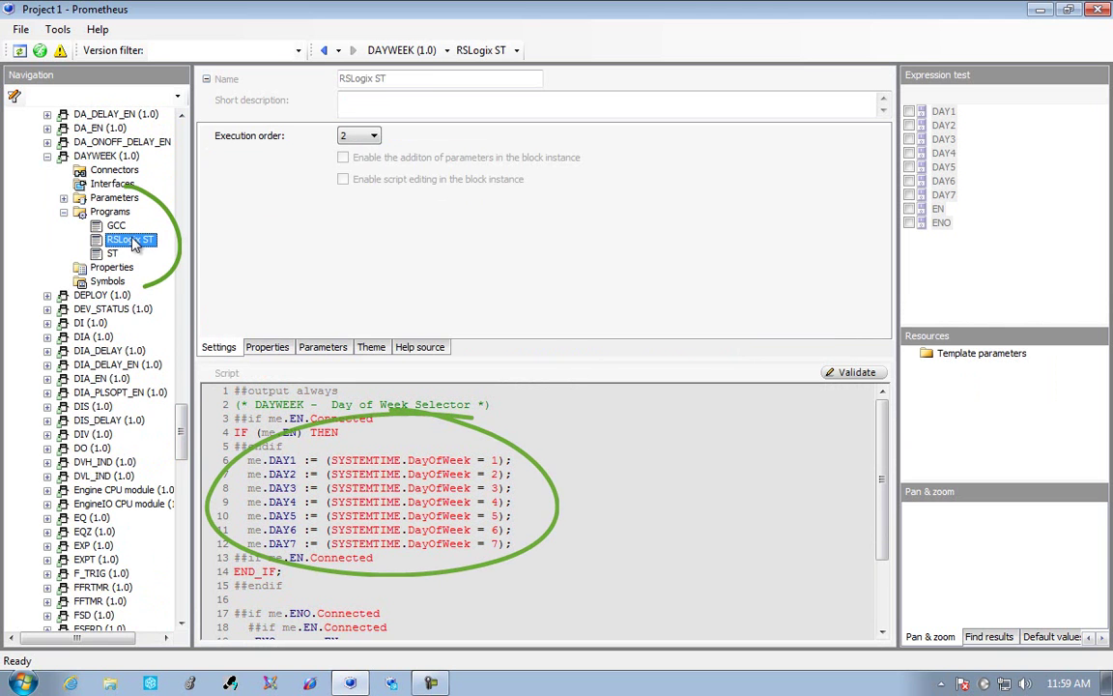
{"action": "left_click", "coordinate": [118, 226]}
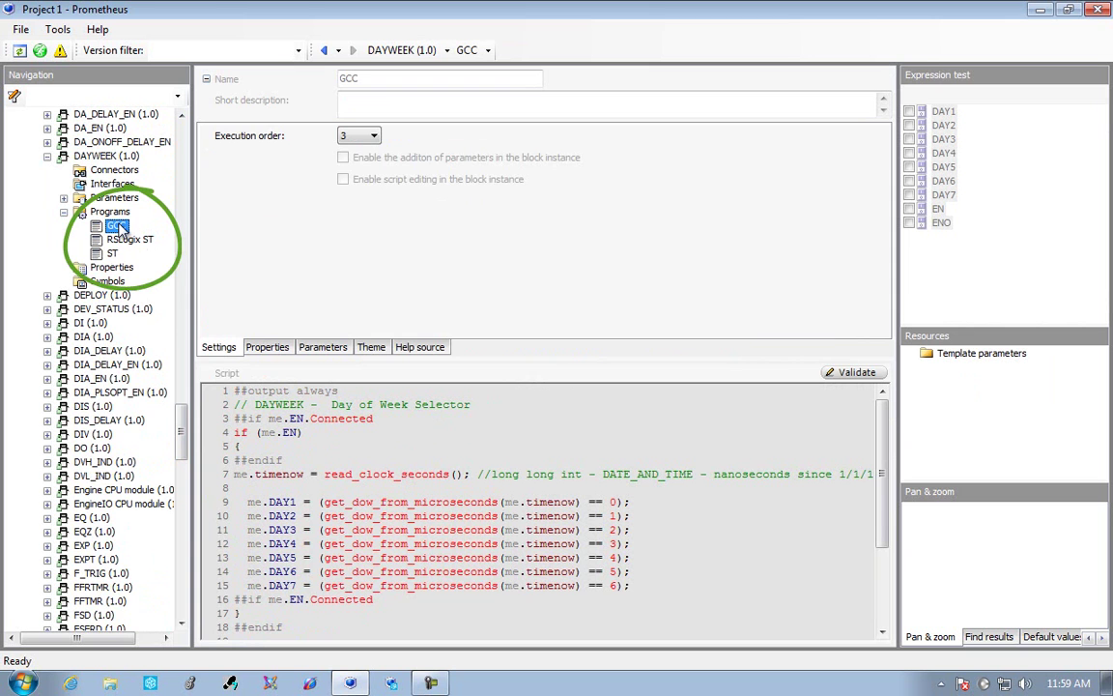
{"action": "left_click", "coordinate": [47, 156]}
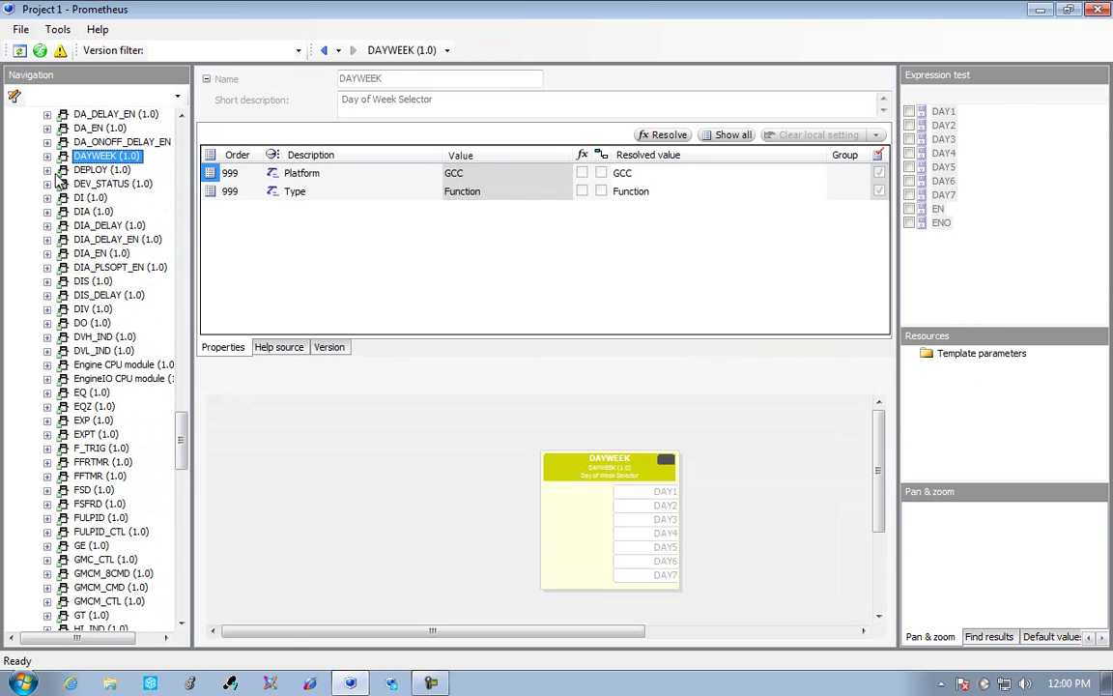
{"action": "left_click_drag", "start_coordinate": [187, 449], "coordinate": [190, 390]}
- Open the AIH (1.0) function block template, then collapse the function block templates
{"action": "left_click", "coordinate": [96, 239]}
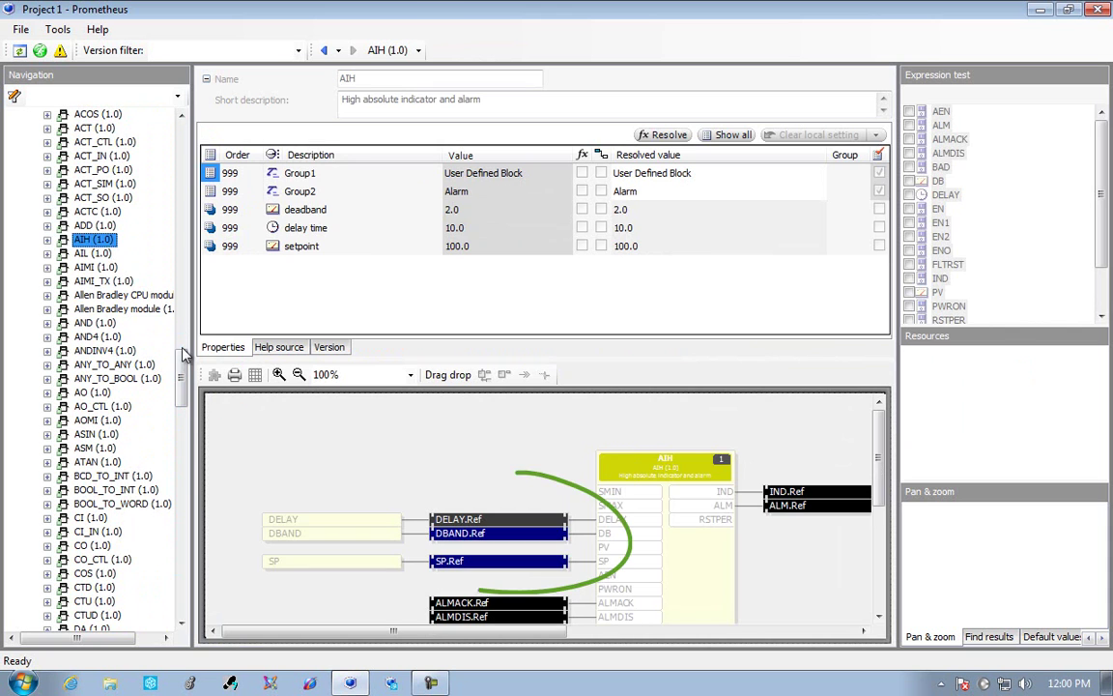
{"action": "scroll", "coordinate": [26, 391], "scroll_direction": "up", "scroll_amount": 7}
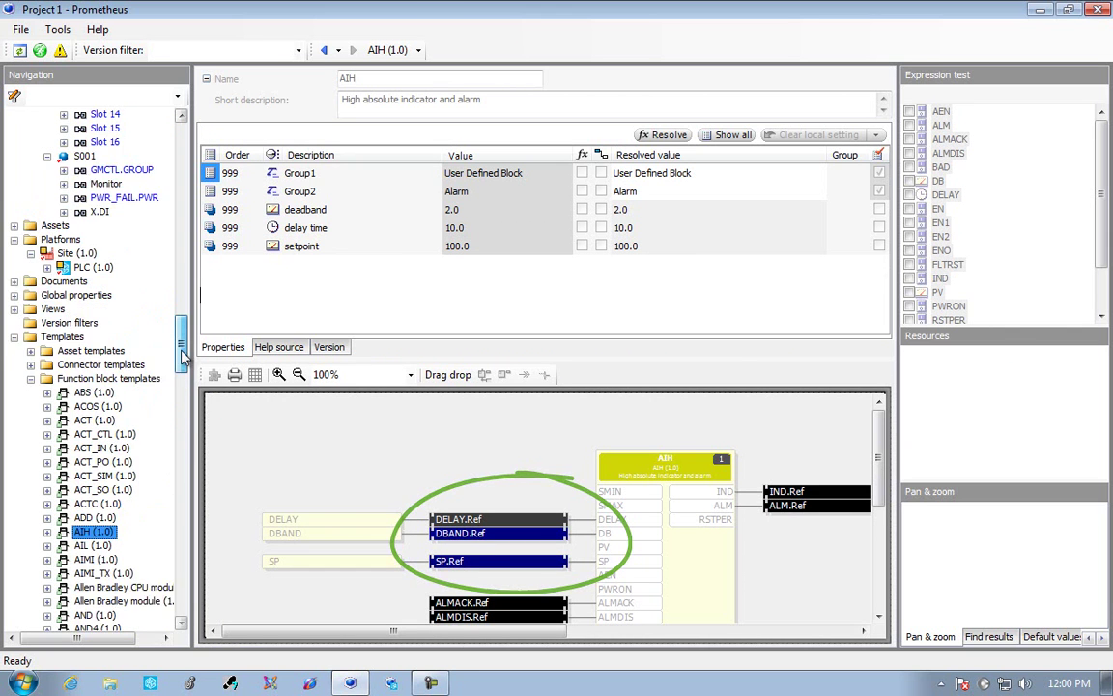
{"action": "left_click", "coordinate": [31, 394]}
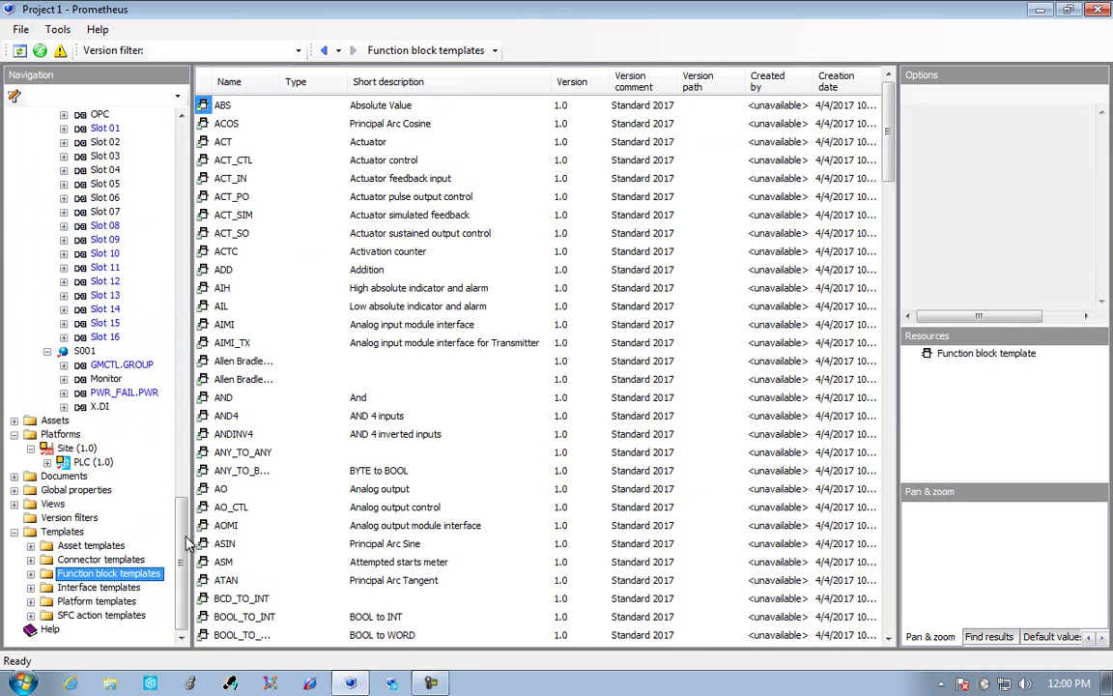
- On PLC (1.0), show Demo's generated code scrolled to the DAYWEEK001 DAY1–DAY7 lines
{"action": "left_click", "coordinate": [94, 461]}
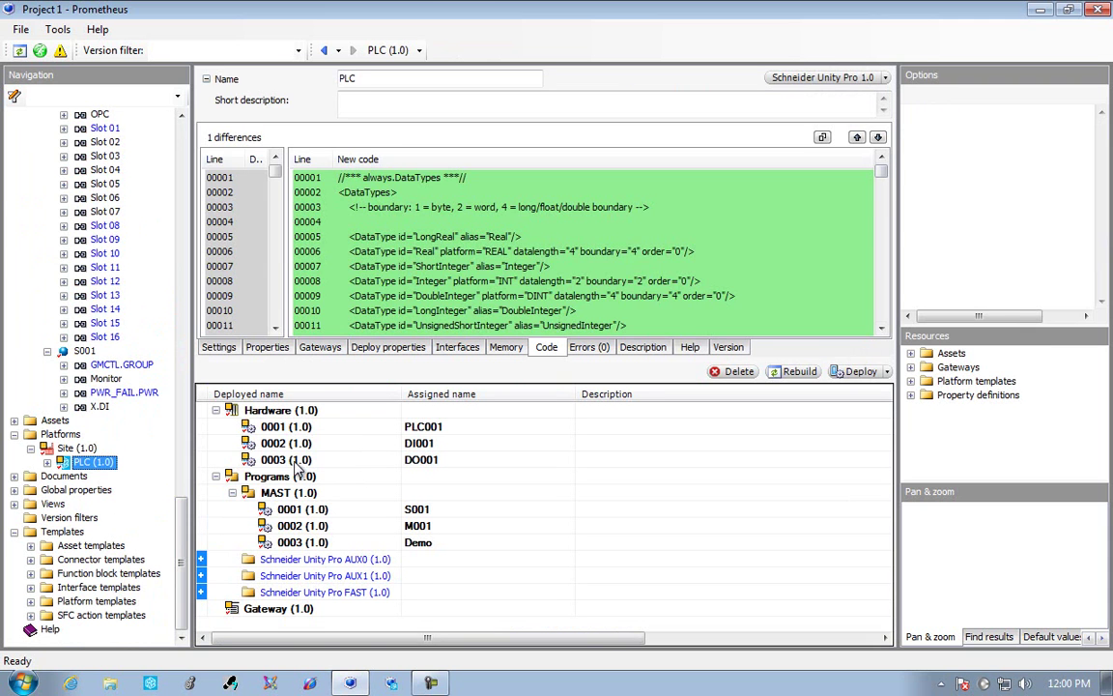
{"action": "left_click", "coordinate": [274, 417]}
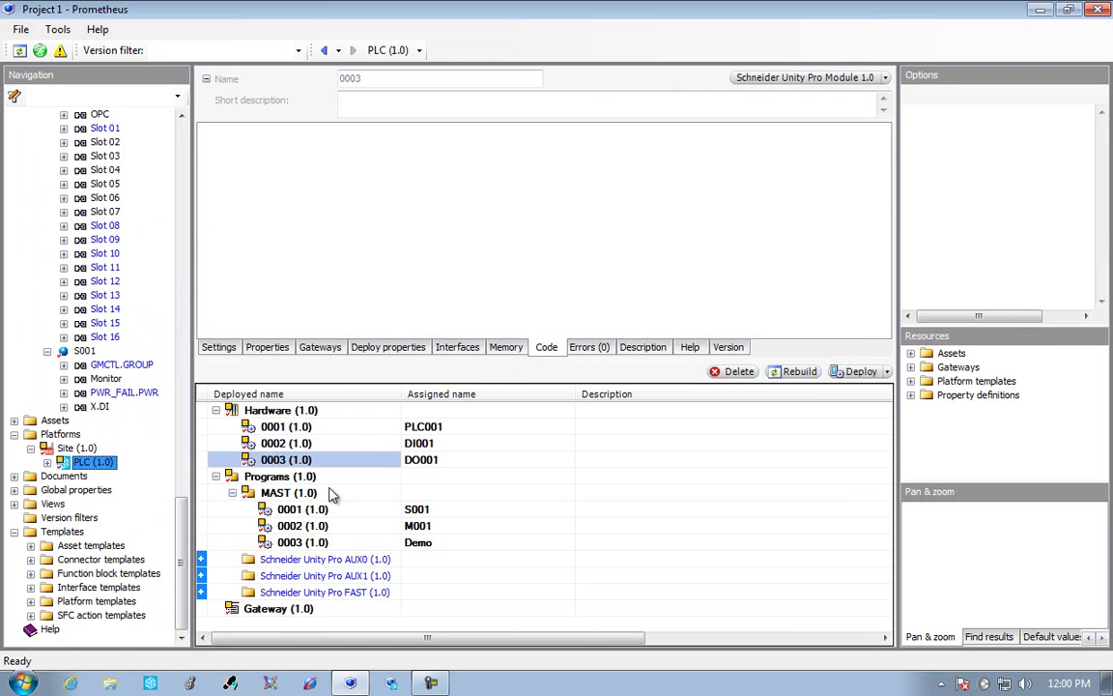
{"action": "left_click", "coordinate": [290, 542]}
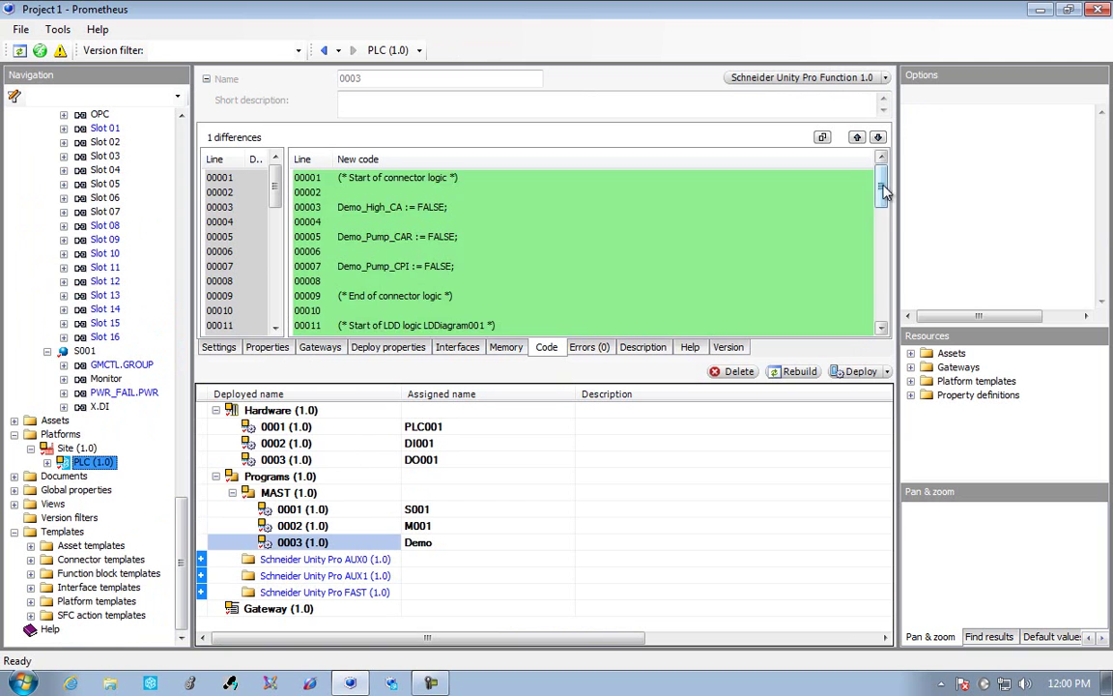
{"action": "left_click_drag", "start_coordinate": [882, 185], "coordinate": [877, 276]}
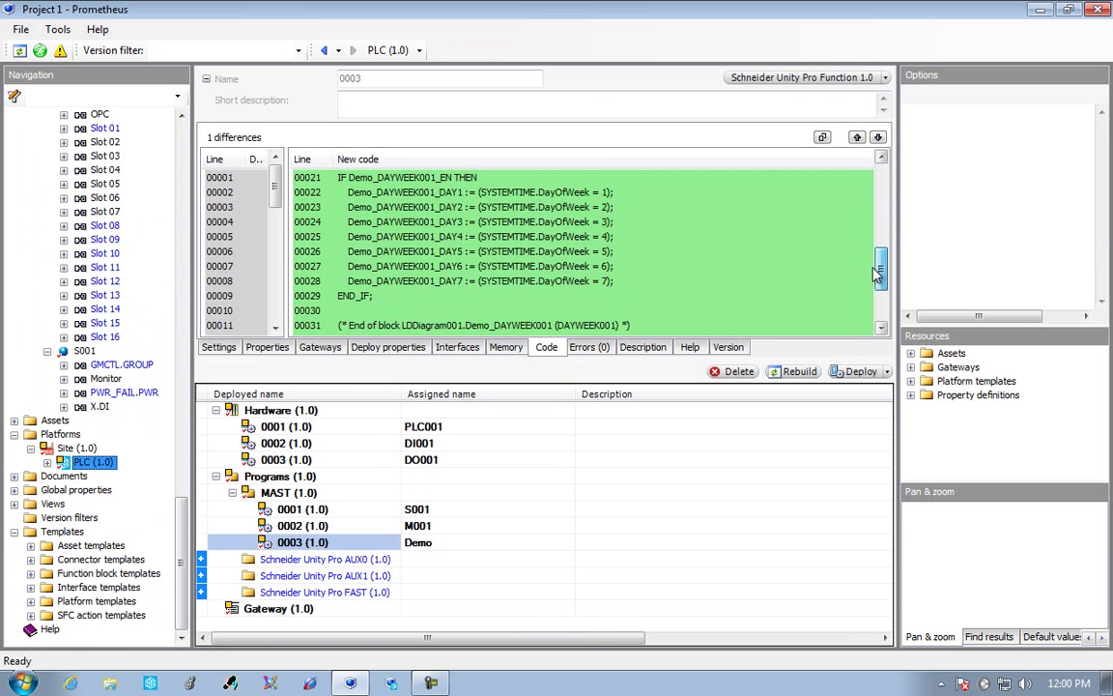
{"action": "left_click", "coordinate": [48, 449]}
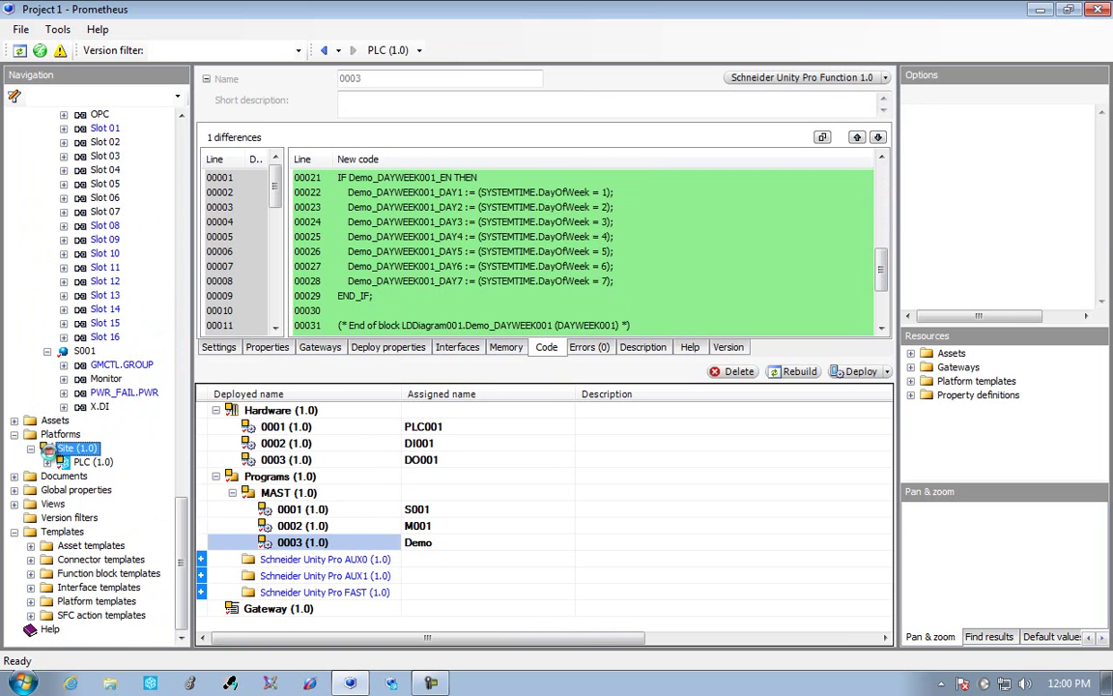
- Cascade-deploy Site (1.0) with all dependencies to a file named demo in C:\Work
{"action": "right_click", "coordinate": [49, 449]}
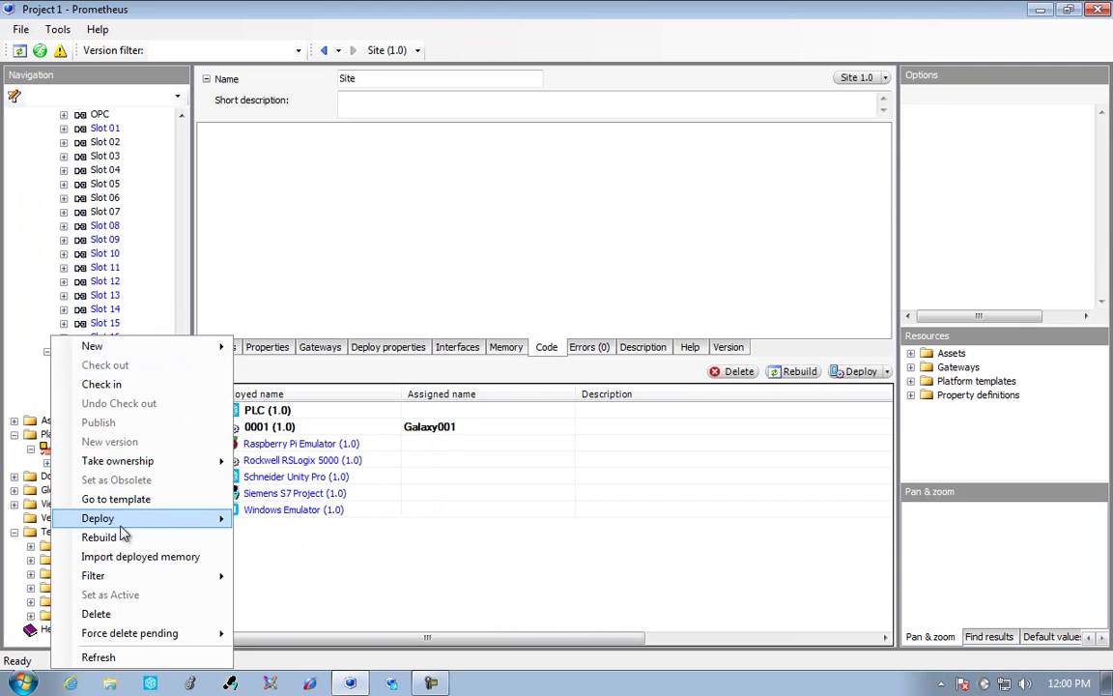
{"action": "mouse_move", "coordinate": [114, 519]}
{"action": "left_click", "coordinate": [290, 520]}
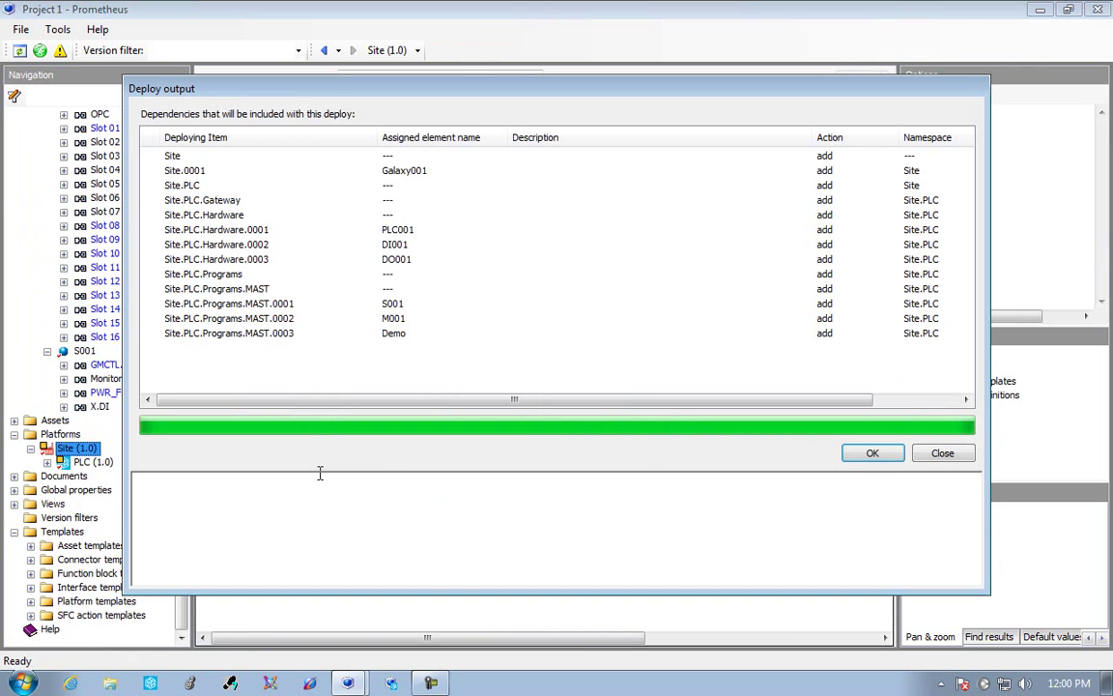
{"action": "left_click", "coordinate": [875, 453]}
{"action": "type", "text": "demo"}
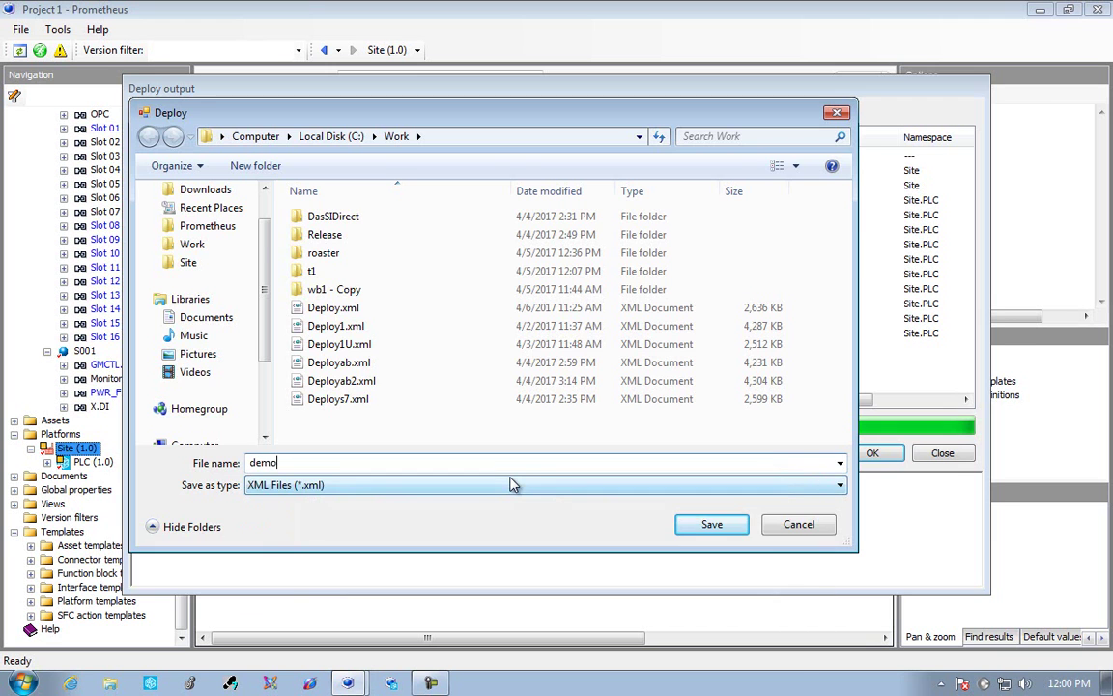
{"action": "key", "text": "Return"}
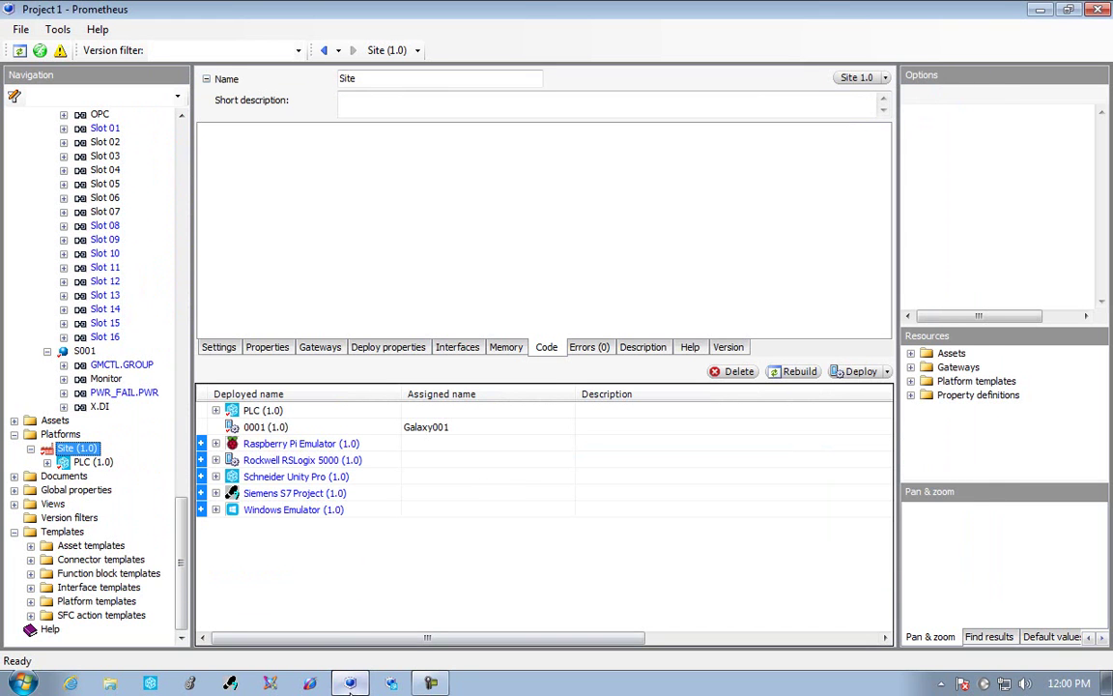
- Load the C:\Work\demo.xml deploy file into UnityProLoader
{"action": "left_click", "coordinate": [390, 684]}
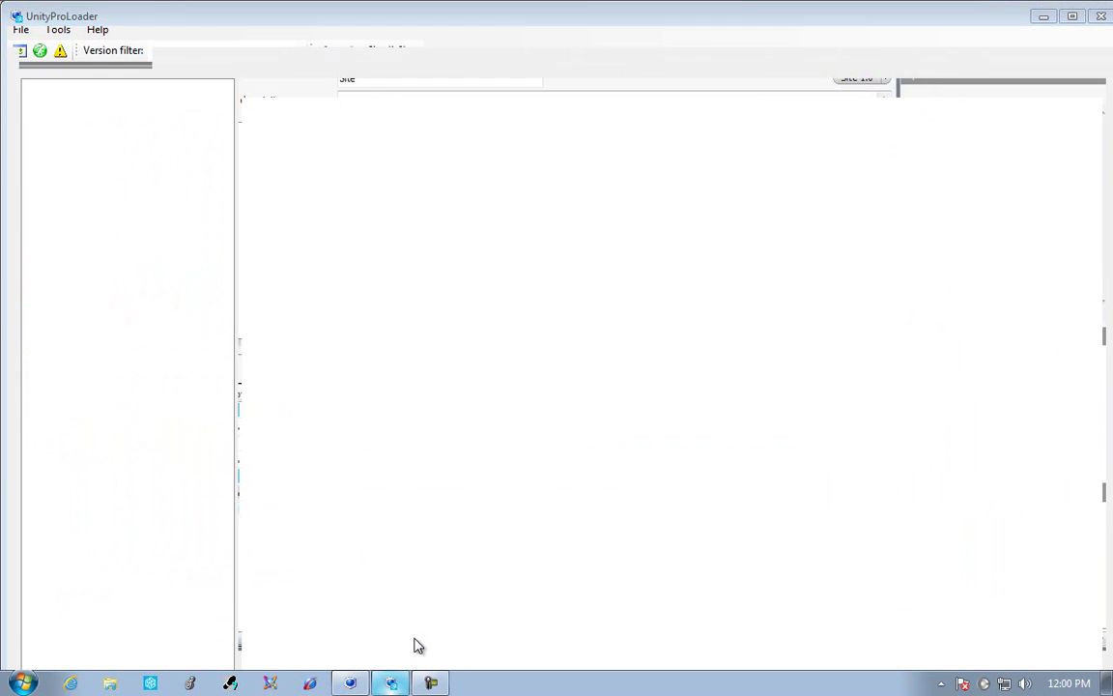
{"action": "left_click", "coordinate": [218, 237]}
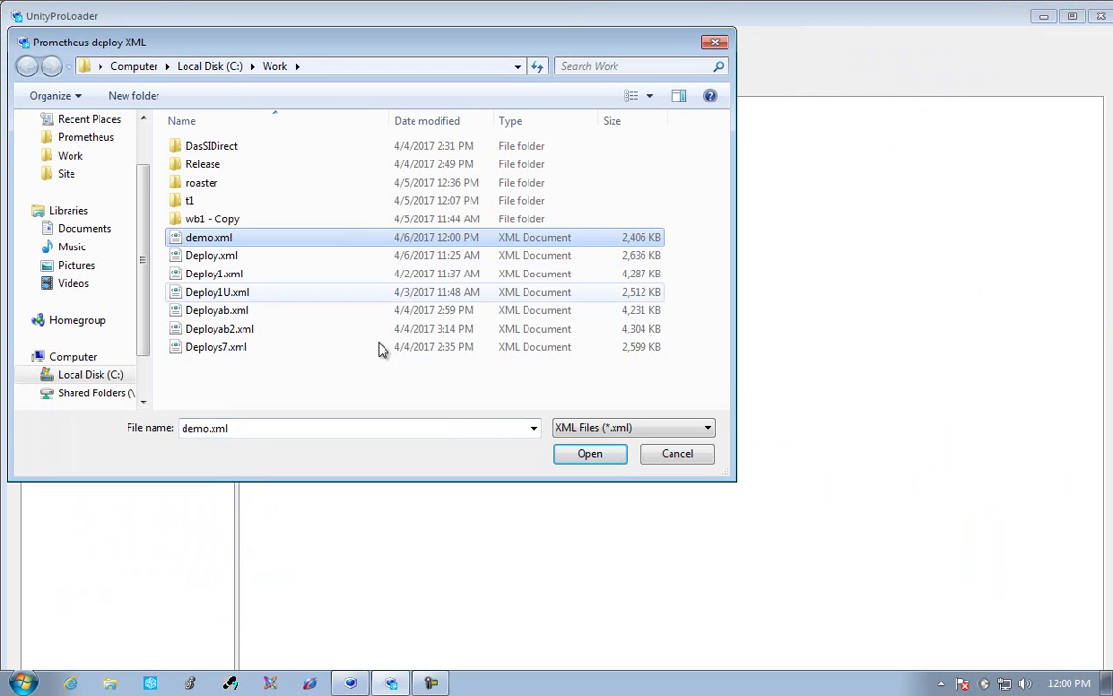
{"action": "left_click", "coordinate": [579, 456]}
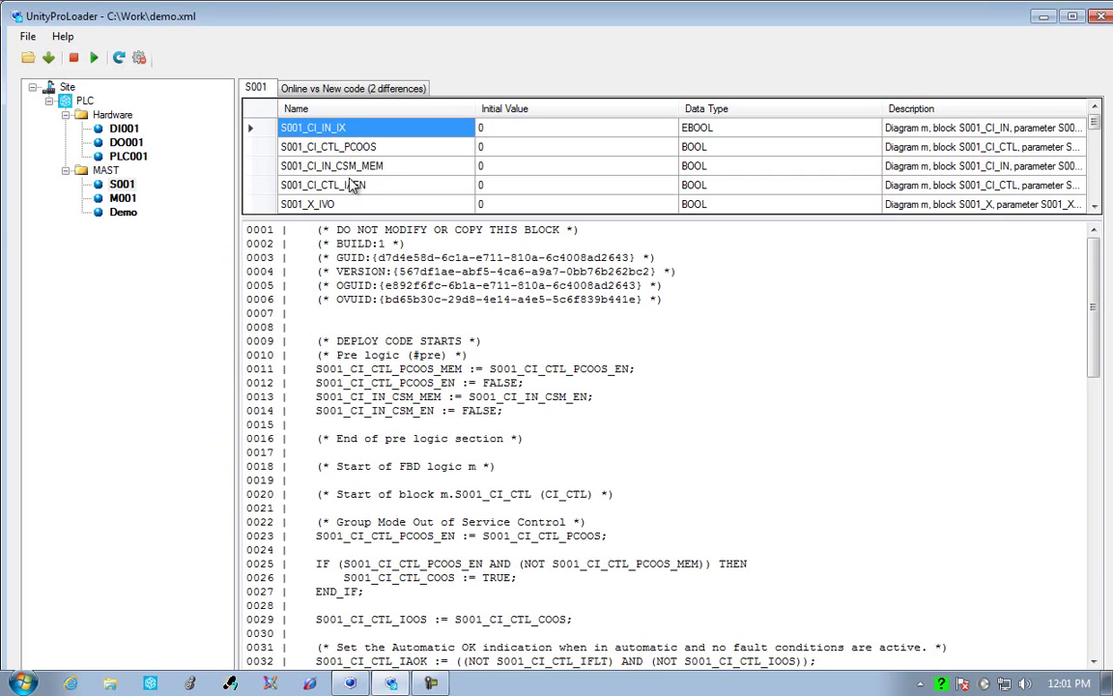
- Maximize the loader and review PLC001, DO001, DI001 and the Demo program's variables and code
{"action": "double_click", "coordinate": [297, 20]}
{"action": "left_click", "coordinate": [120, 150]}
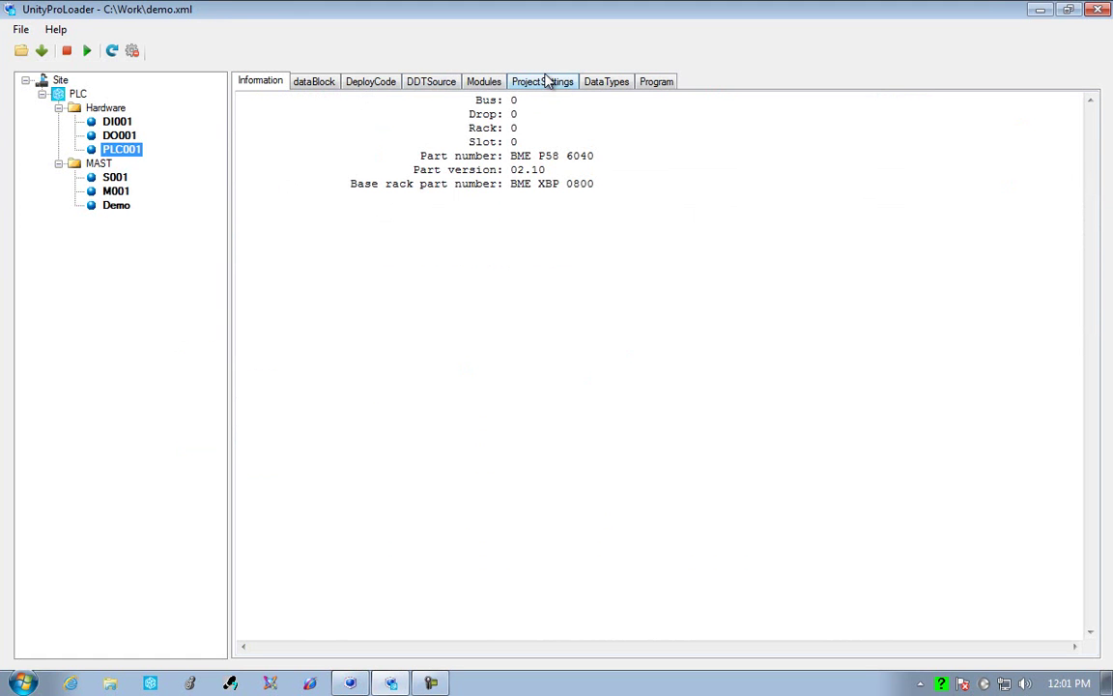
{"action": "left_click", "coordinate": [484, 82]}
{"action": "left_click", "coordinate": [542, 82]}
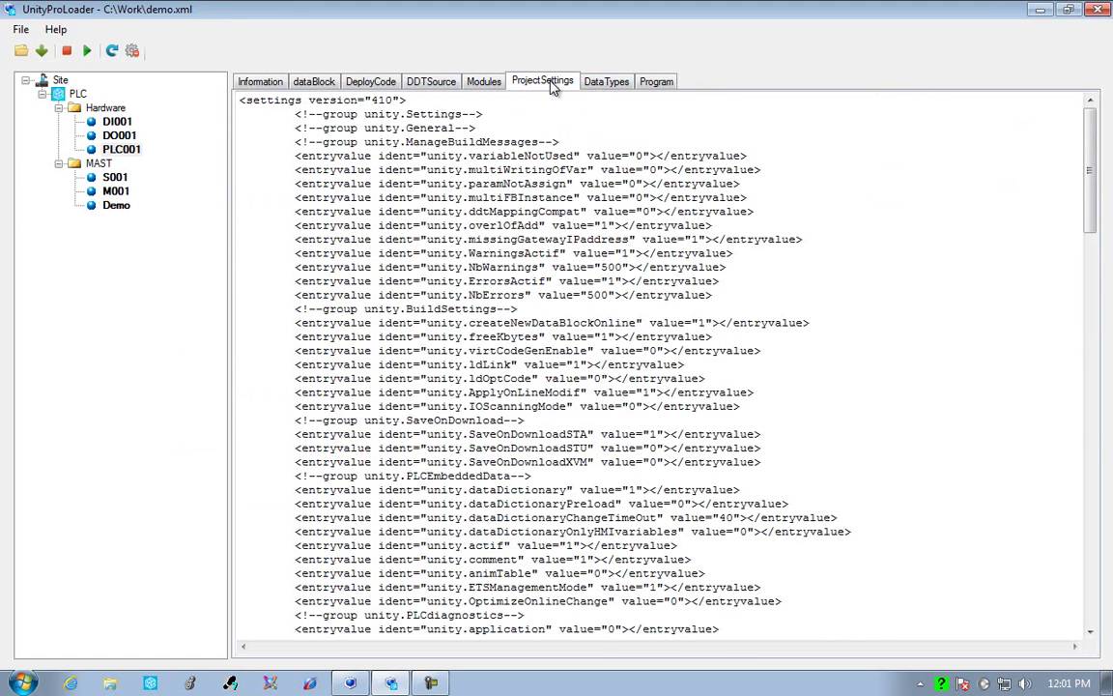
{"action": "left_click", "coordinate": [605, 83]}
{"action": "left_click", "coordinate": [656, 82]}
{"action": "left_click", "coordinate": [115, 136]}
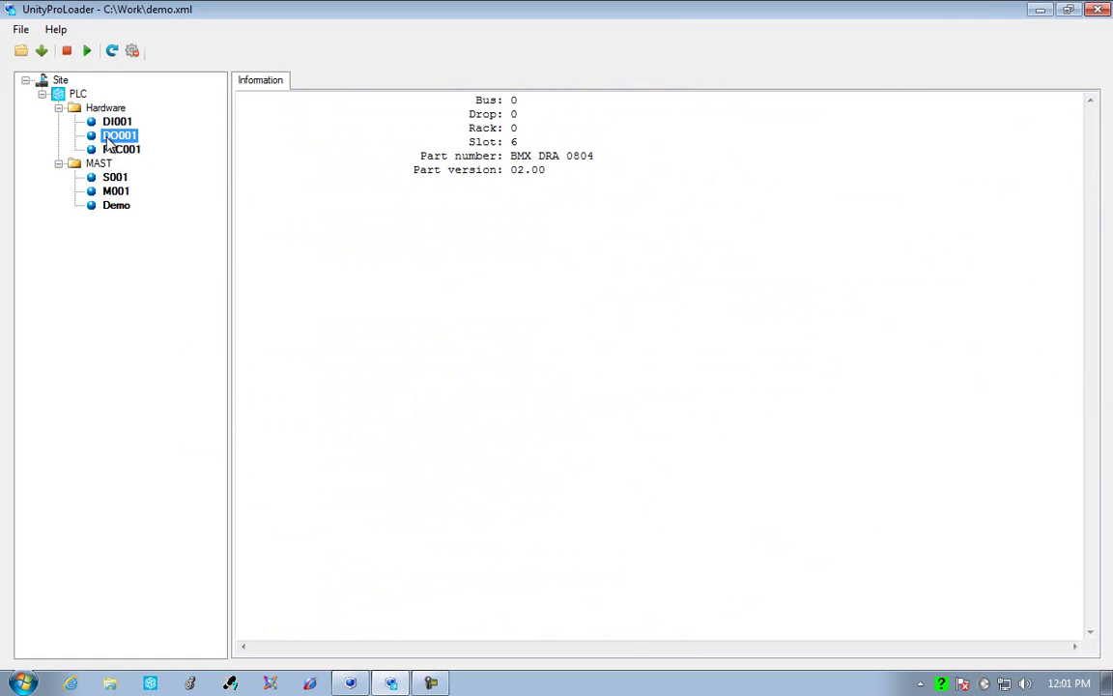
{"action": "left_click", "coordinate": [112, 122]}
{"action": "left_click", "coordinate": [116, 205]}
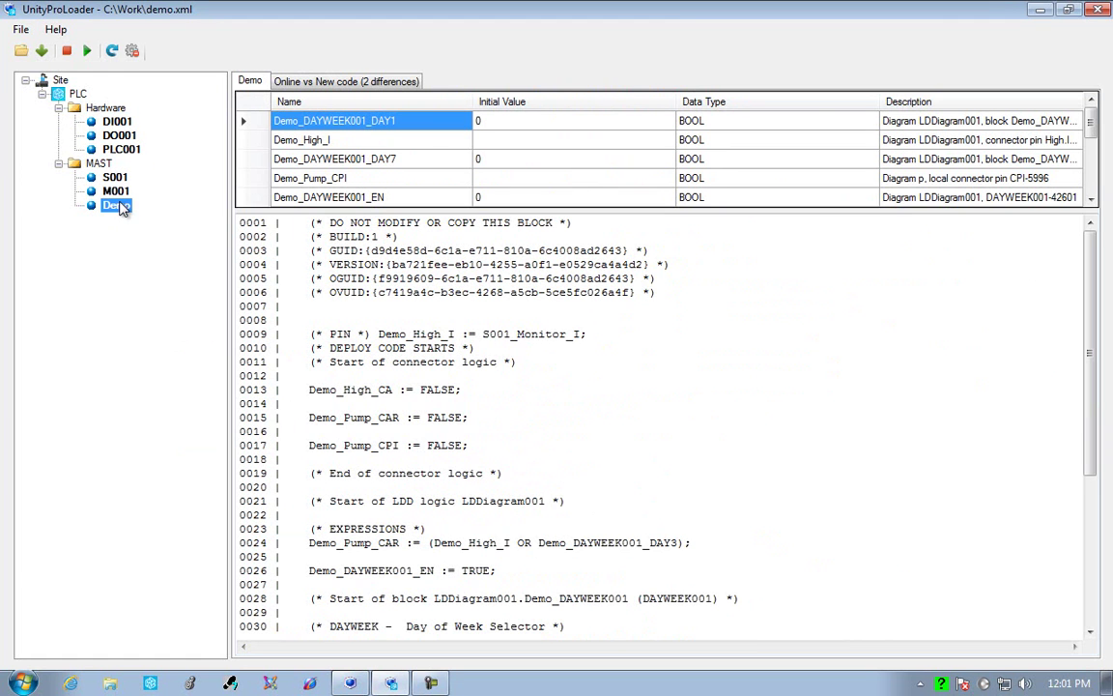
{"action": "scroll", "coordinate": [1085, 367], "scroll_direction": "down", "scroll_amount": 2}
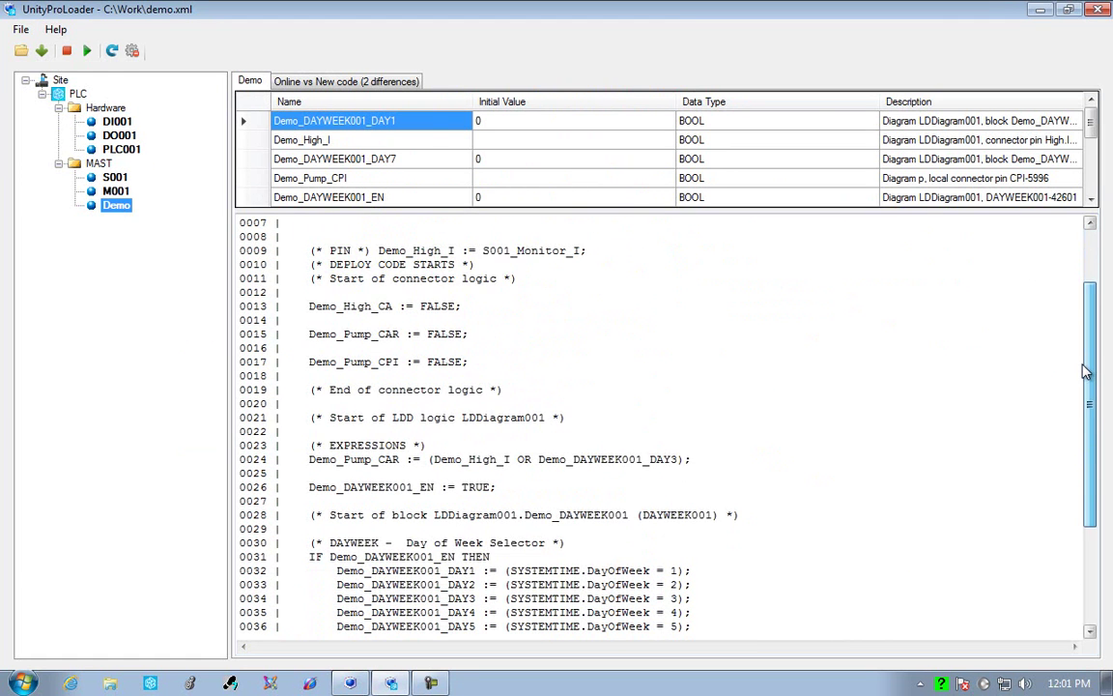
- Compare online versus new code, recheck Demo's code, and start deploying it to the PLC
{"action": "left_click", "coordinate": [373, 85]}
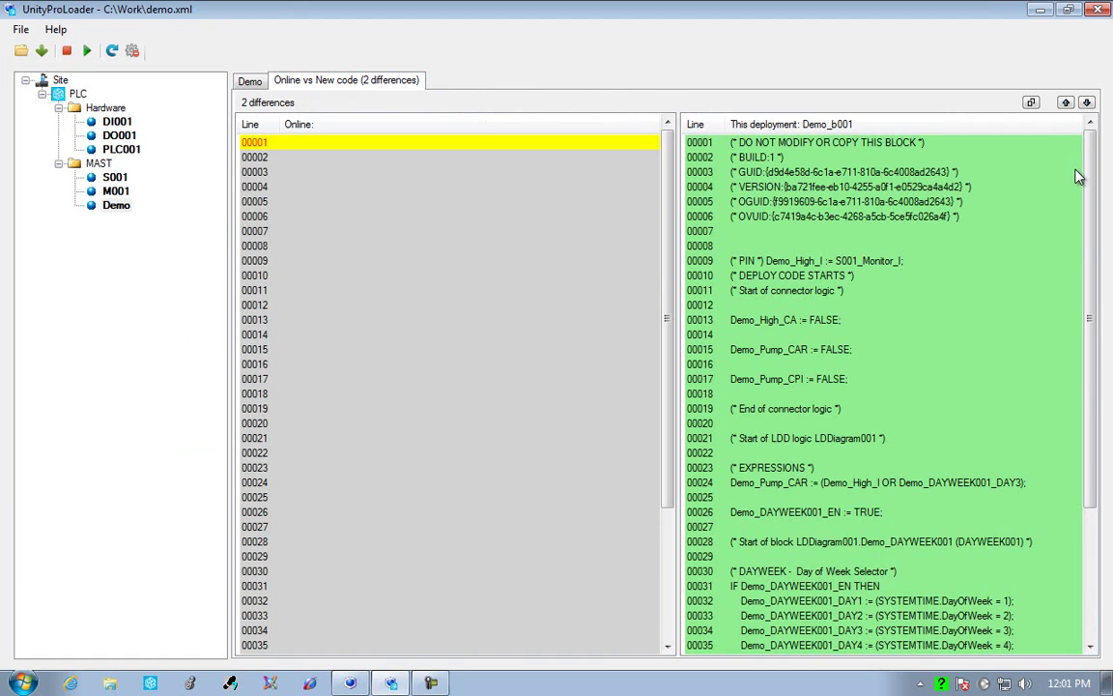
{"action": "left_click", "coordinate": [250, 85]}
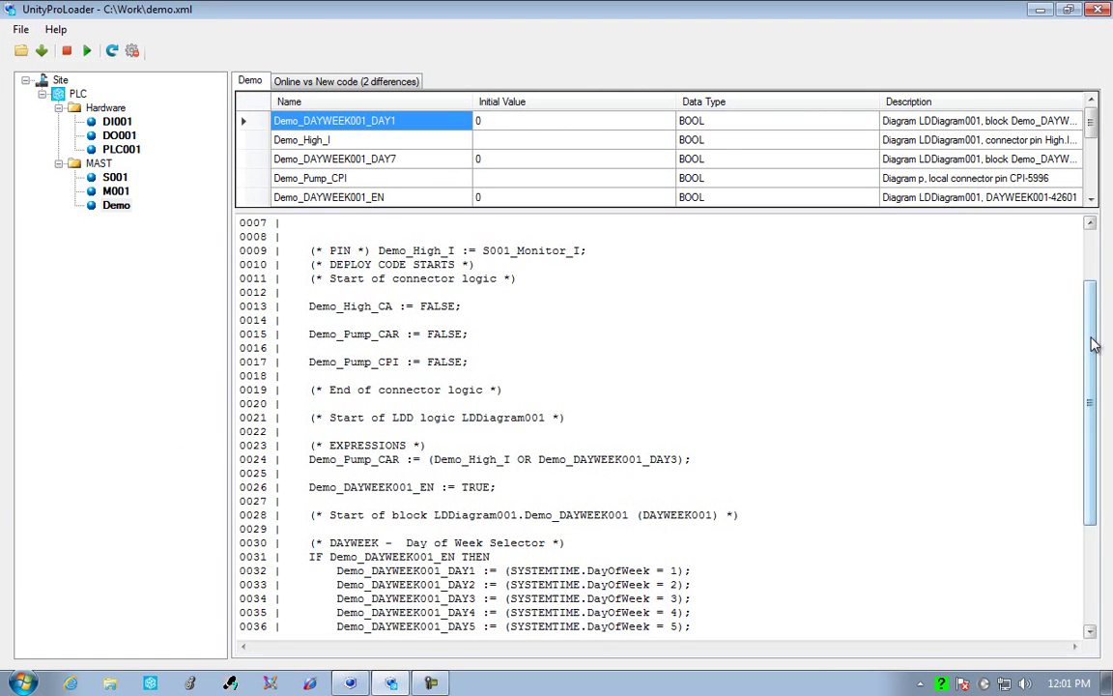
{"action": "left_click_drag", "start_coordinate": [1092, 280], "coordinate": [1078, 487]}
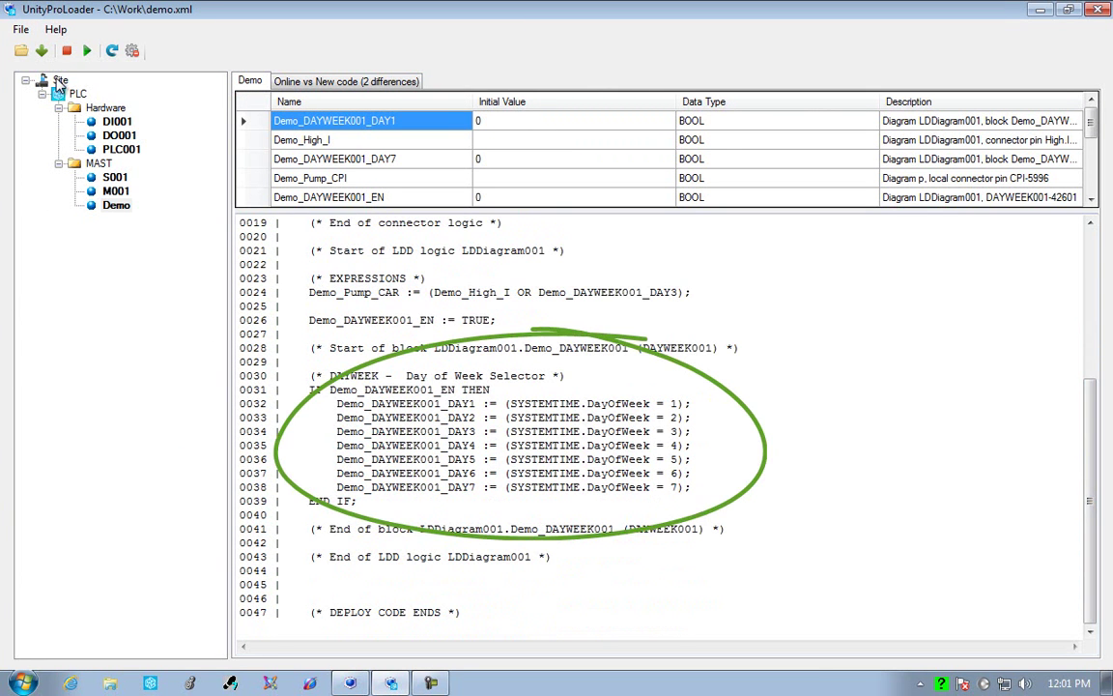
{"action": "left_click", "coordinate": [41, 50]}
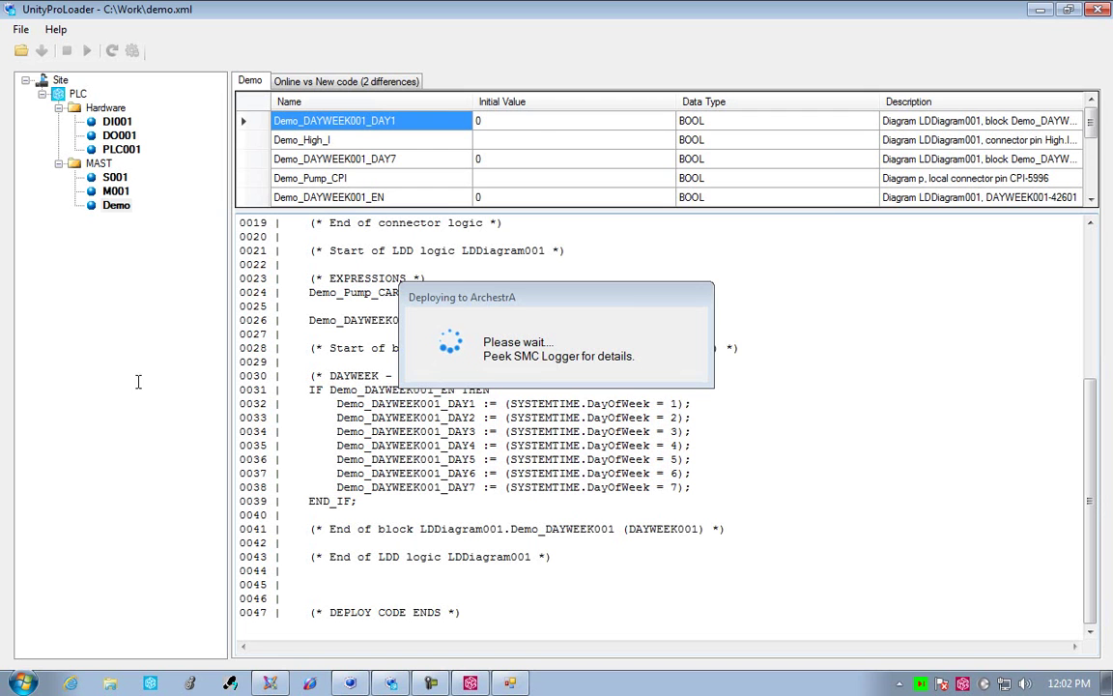
- Connect to the Galaxy so Demo, M001 and S001 deploy into ArchestrA
{"action": "left_click", "coordinate": [768, 237]}
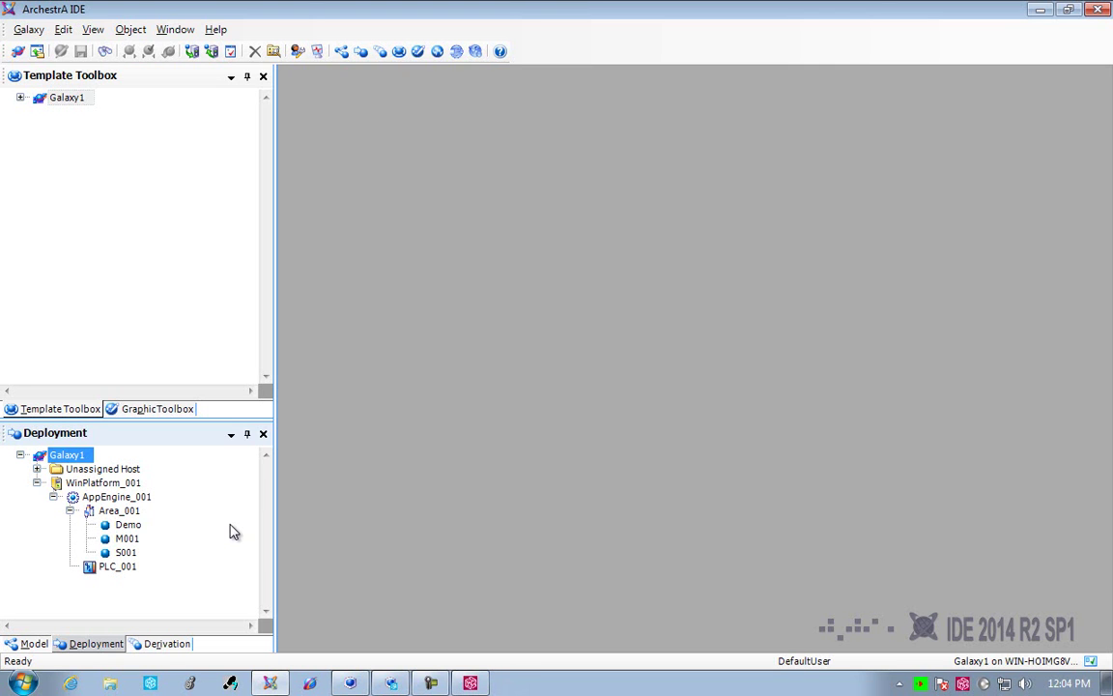
- Derive $InTouchViewApp_001 from Galaxy1 > System > $InTouchViewApp and create a new InTouch application for it
{"action": "left_click", "coordinate": [20, 98]}
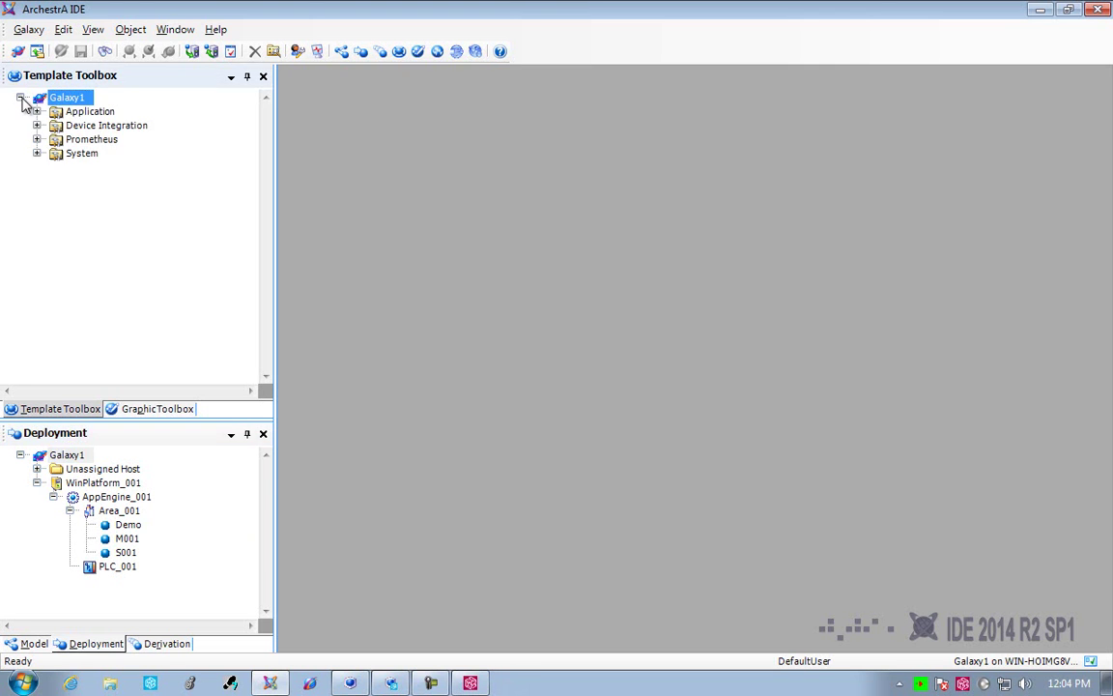
{"action": "left_click", "coordinate": [36, 153]}
{"action": "right_click", "coordinate": [87, 196]}
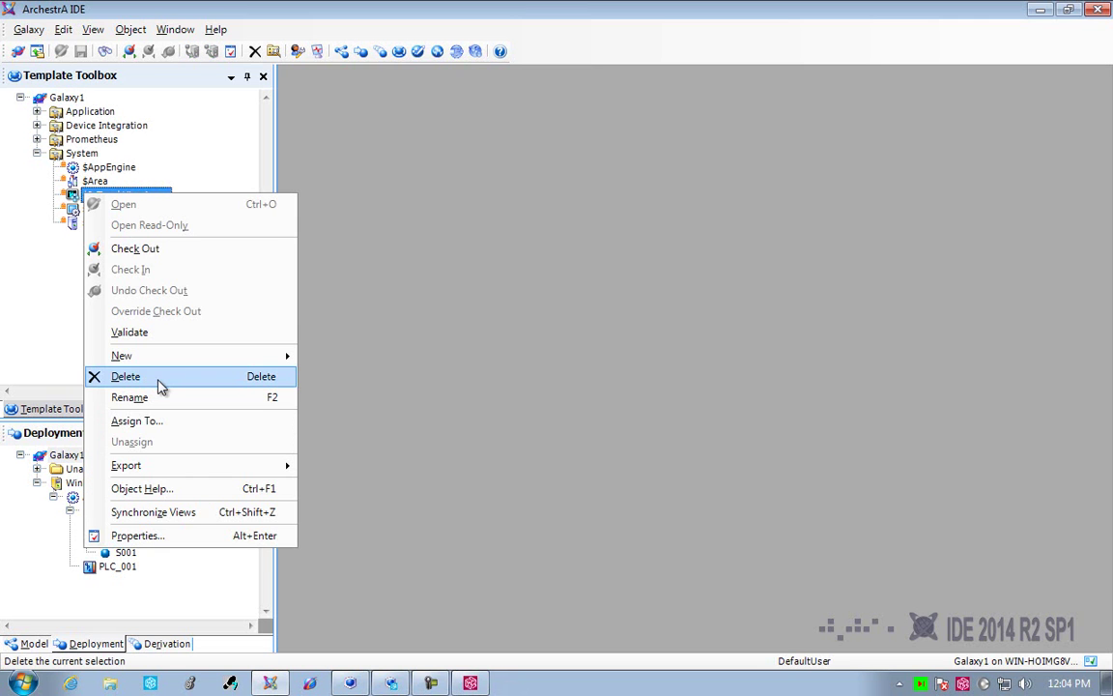
{"action": "mouse_move", "coordinate": [160, 356]}
{"action": "left_click", "coordinate": [384, 379]}
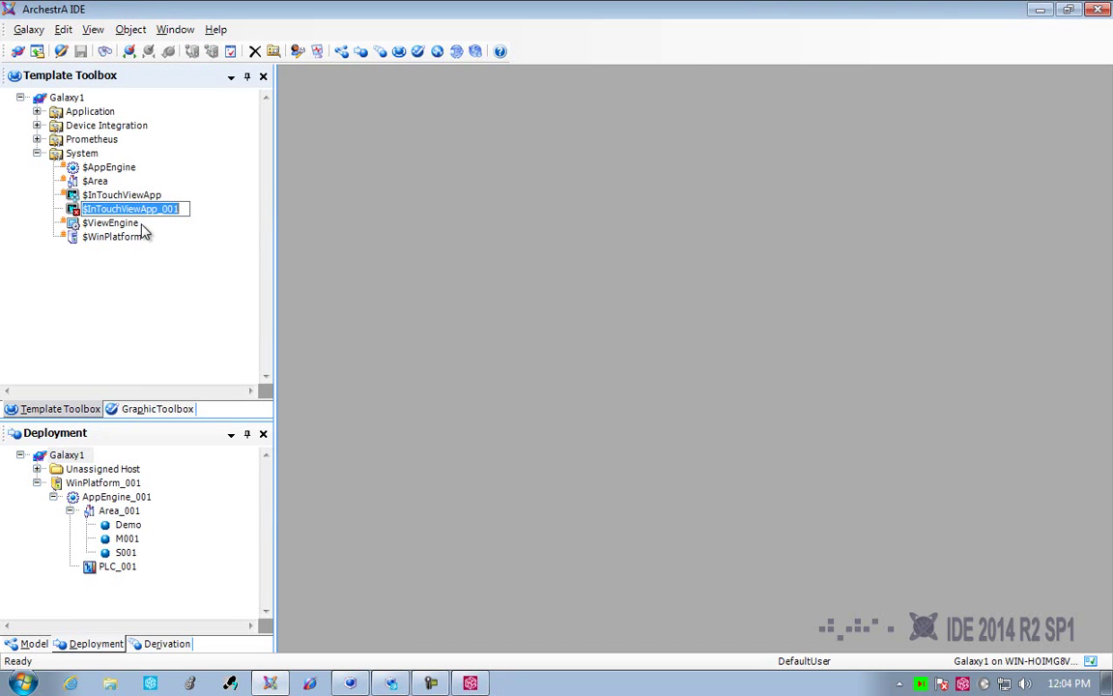
{"action": "double_click", "coordinate": [74, 211]}
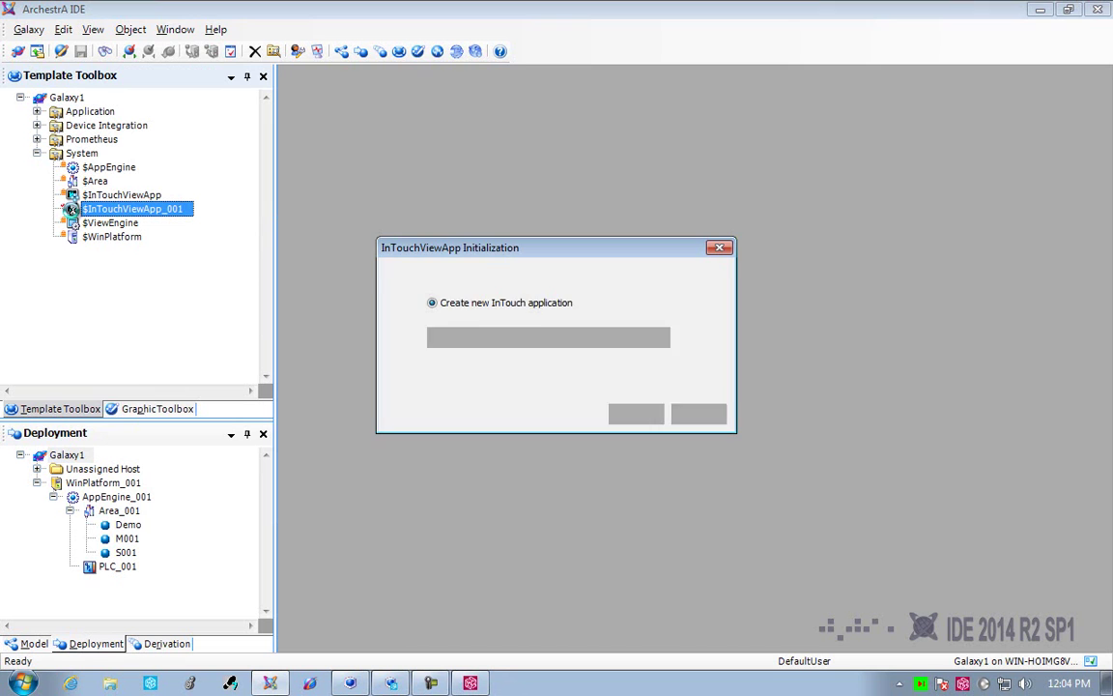
{"action": "left_click", "coordinate": [633, 414]}
{"action": "left_click", "coordinate": [628, 416]}
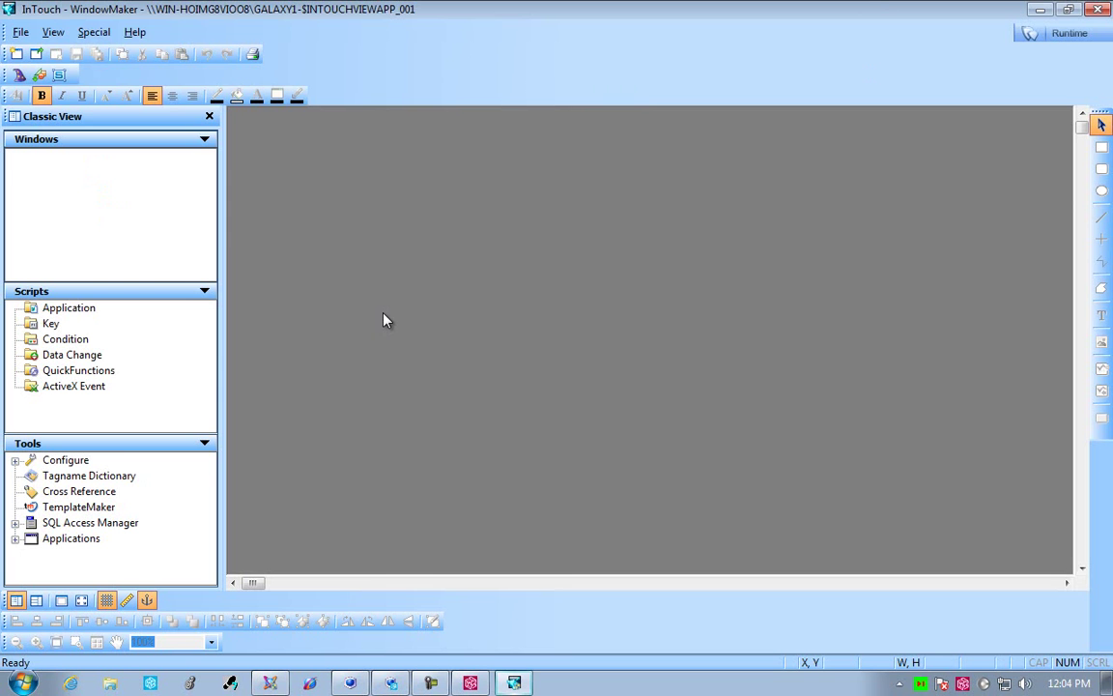
- Create a window named demo and embed M001's Pump_Left graphic in it
{"action": "right_click", "coordinate": [161, 232]}
{"action": "left_click", "coordinate": [178, 242]}
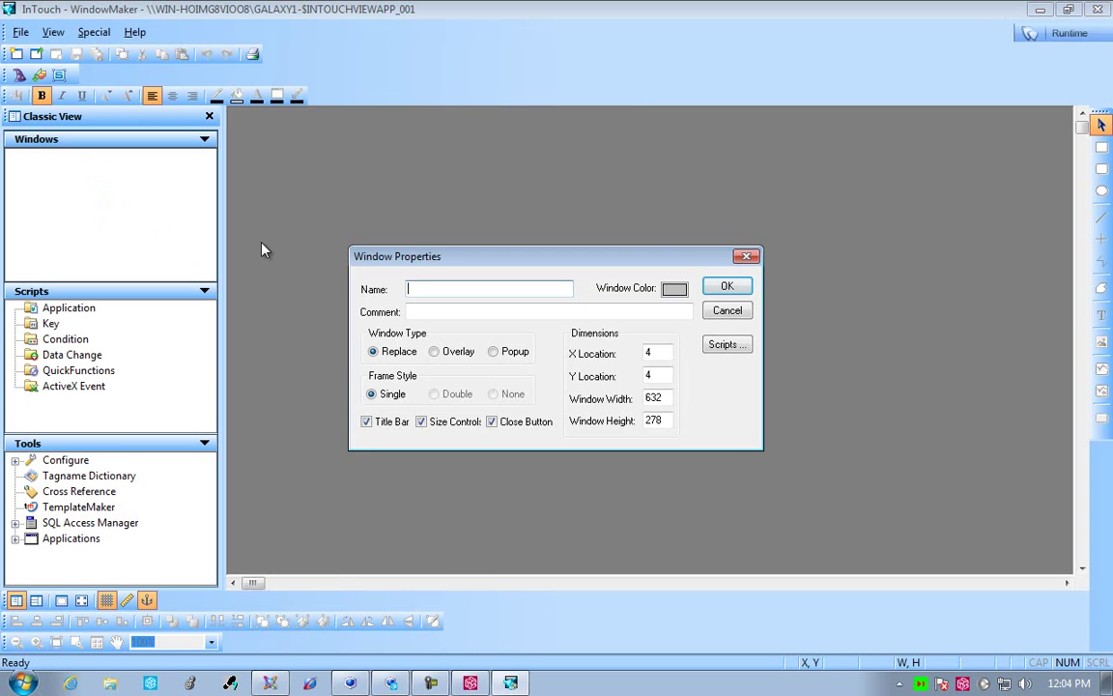
{"action": "type", "text": "demo"}
{"action": "key", "text": "Return"}
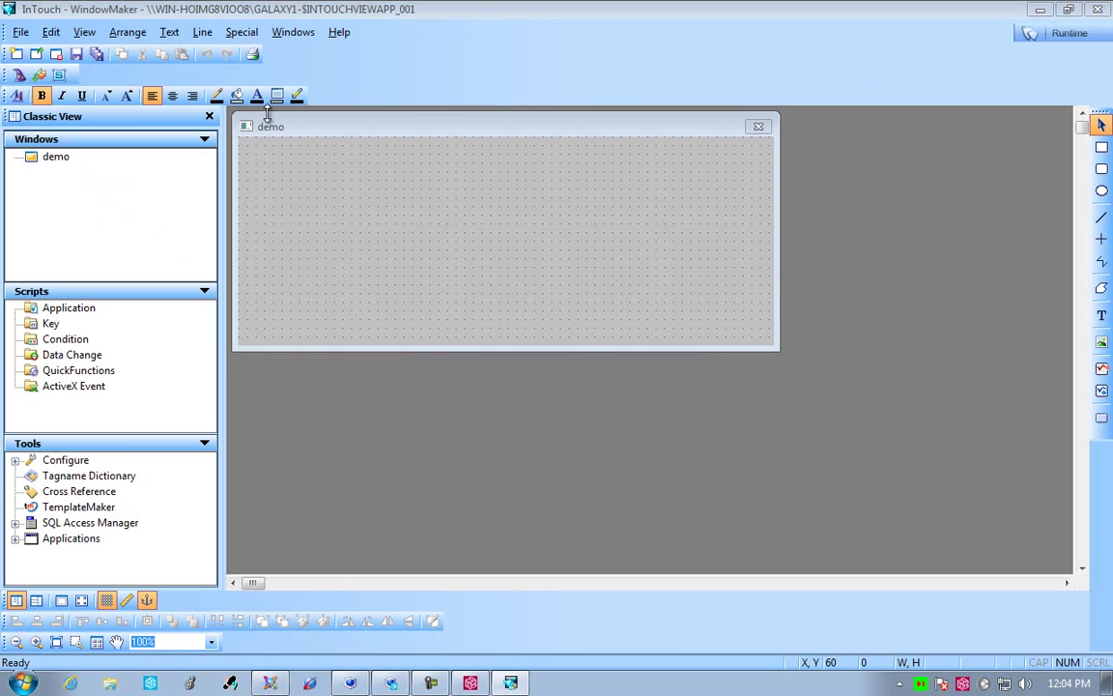
{"action": "right_click", "coordinate": [289, 176]}
{"action": "left_click", "coordinate": [348, 239]}
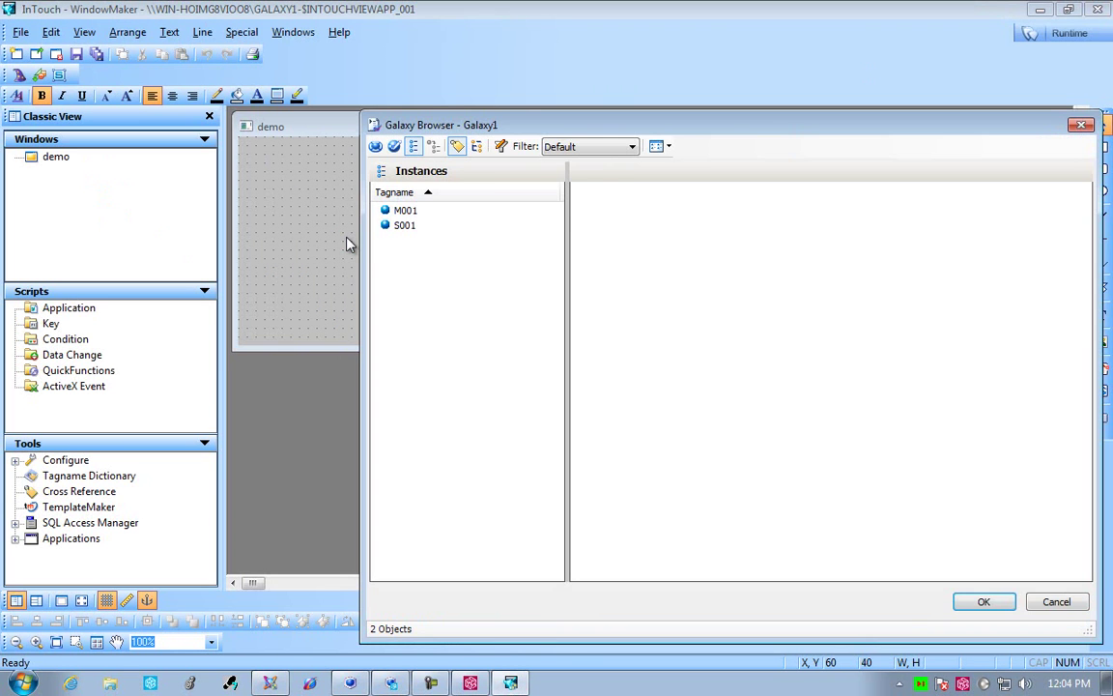
{"action": "left_click", "coordinate": [404, 211]}
{"action": "double_click", "coordinate": [753, 334]}
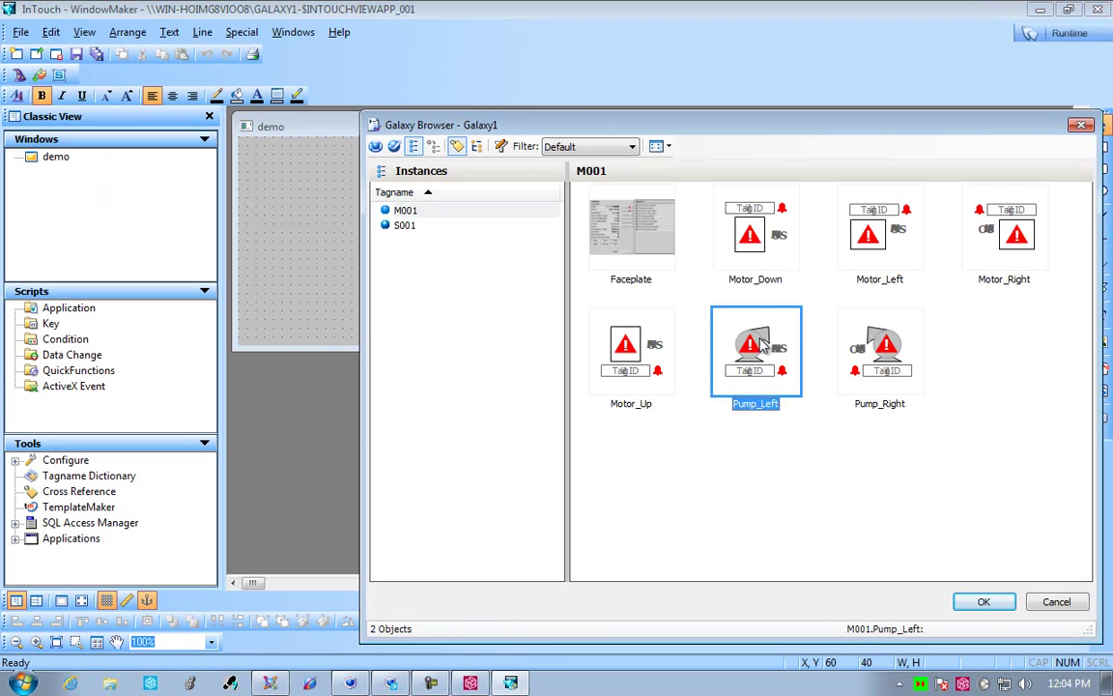
{"action": "left_click", "coordinate": [487, 253]}
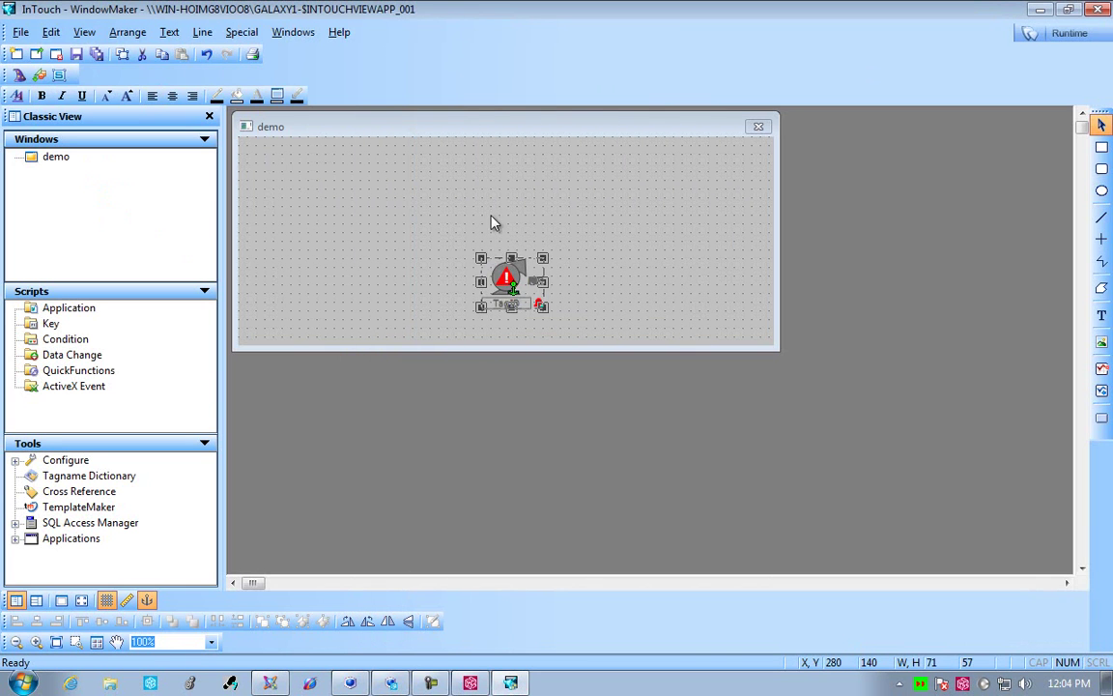
- Embed an S001 switch graphic and place it above the pump
{"action": "right_click", "coordinate": [491, 216]}
{"action": "left_click", "coordinate": [544, 310]}
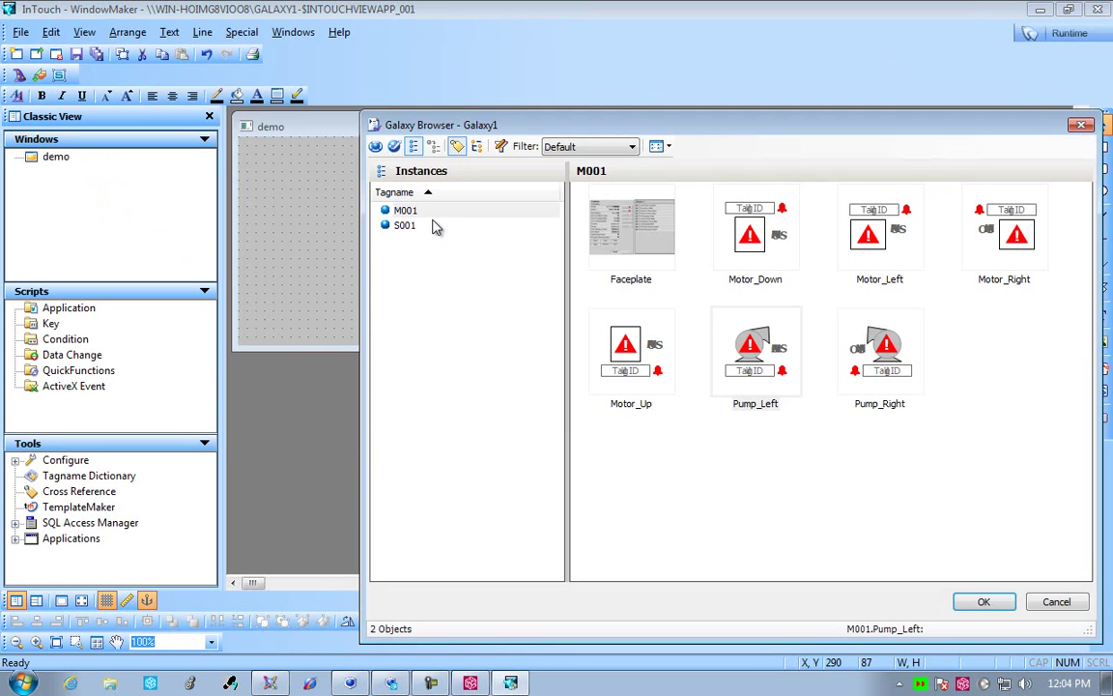
{"action": "left_click", "coordinate": [440, 225]}
{"action": "double_click", "coordinate": [884, 228]}
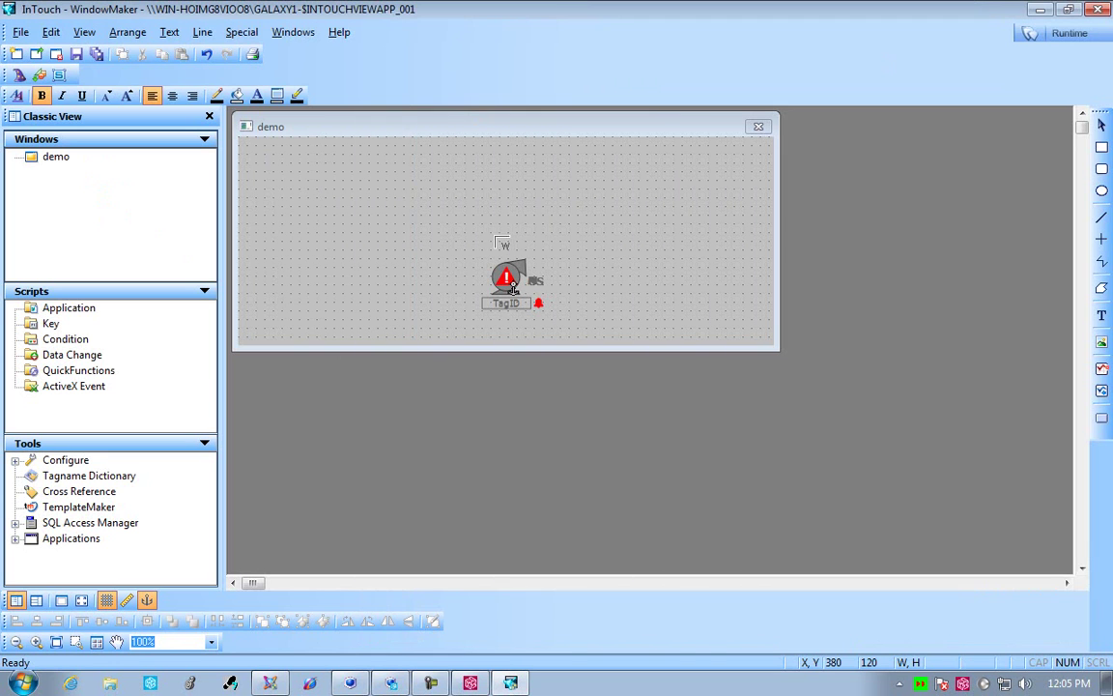
{"action": "left_click", "coordinate": [477, 202]}
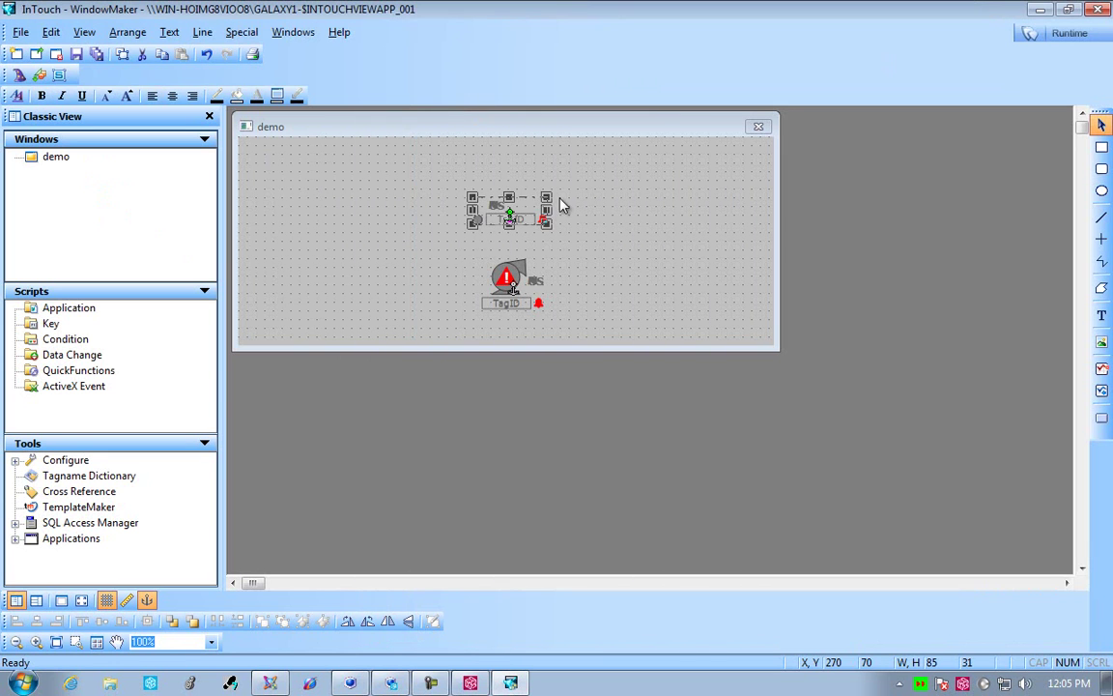
- Run the demo window, enable simulation on motor M001, and put it in Auto mode
{"action": "left_click", "coordinate": [1062, 33]}
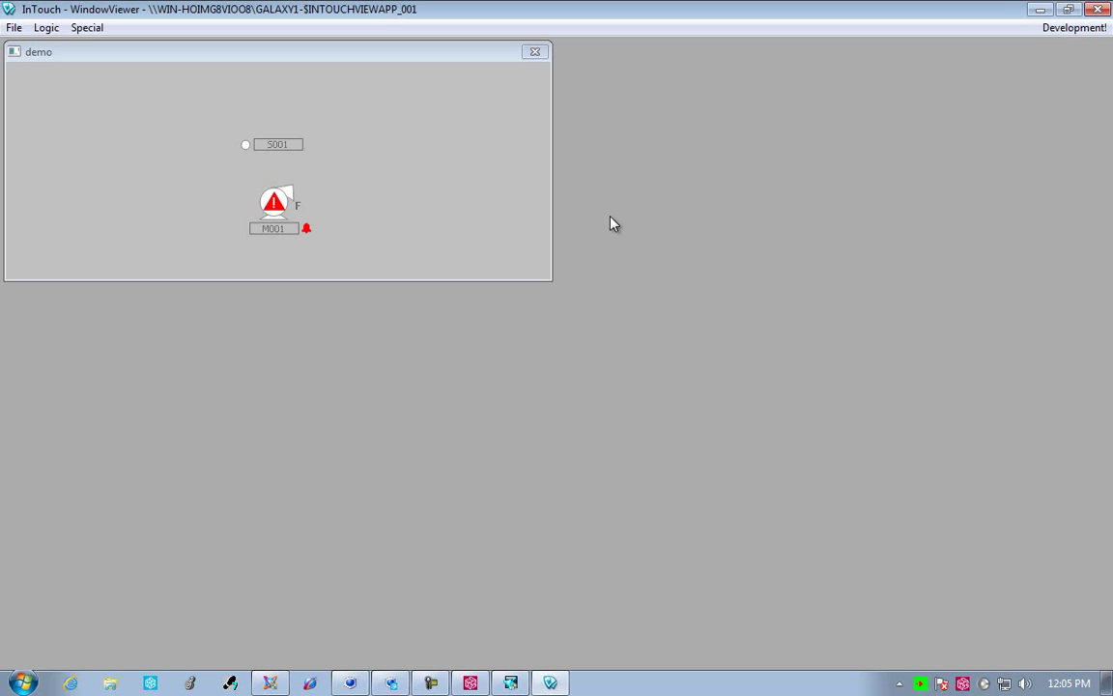
{"action": "left_click", "coordinate": [276, 232]}
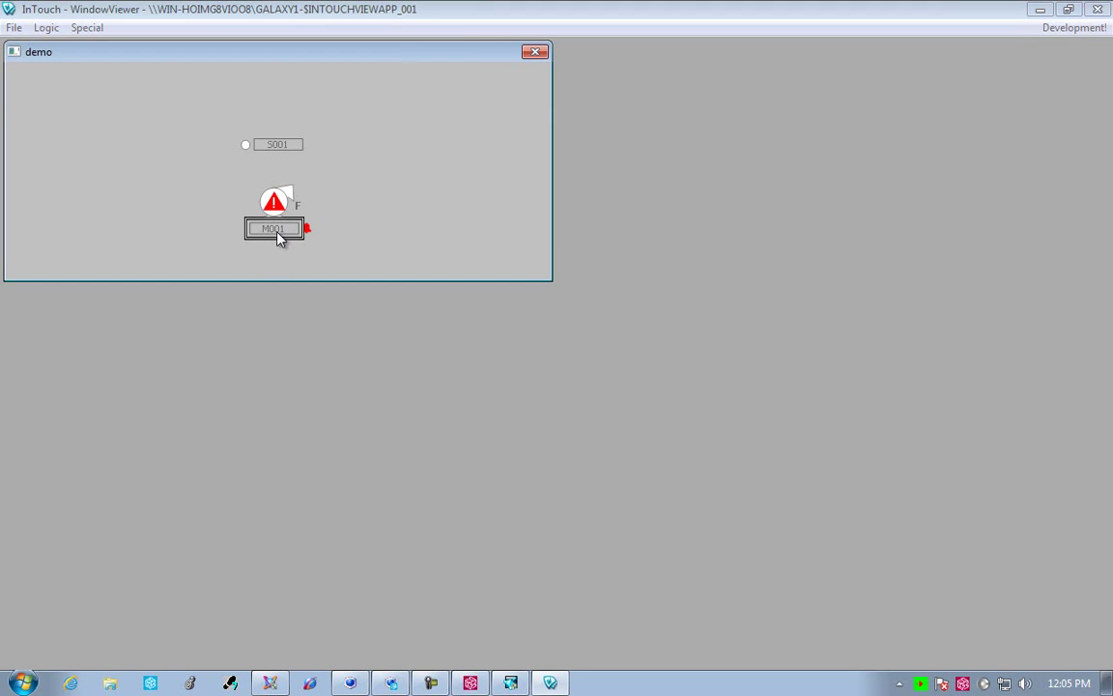
{"action": "left_click", "coordinate": [532, 339]}
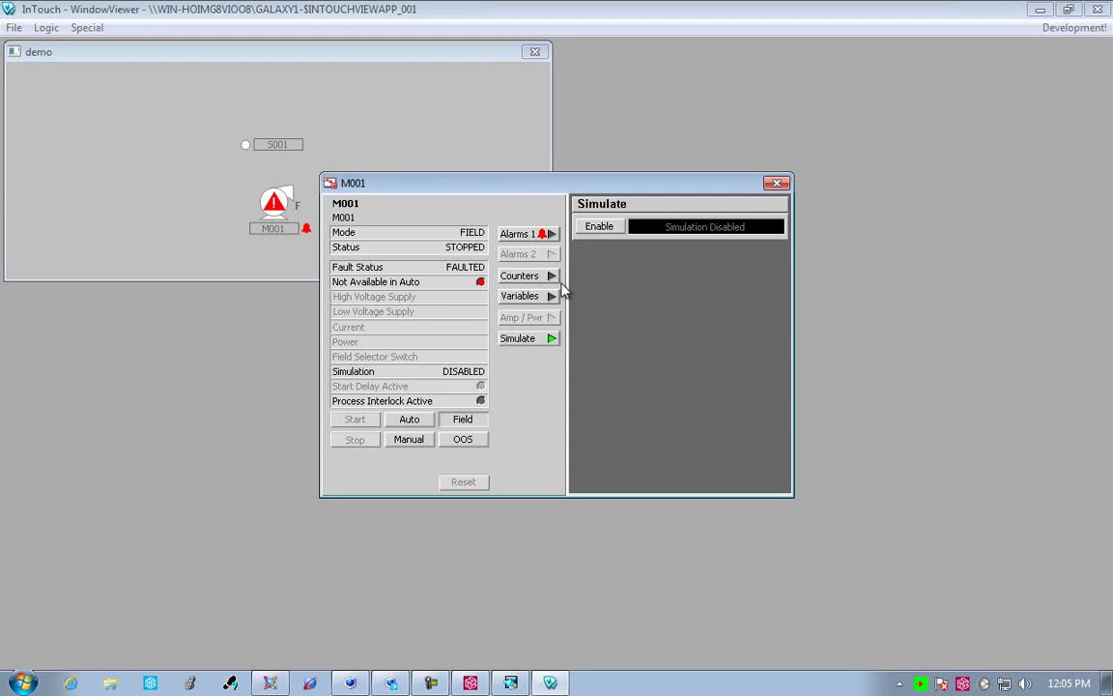
{"action": "left_click", "coordinate": [594, 232]}
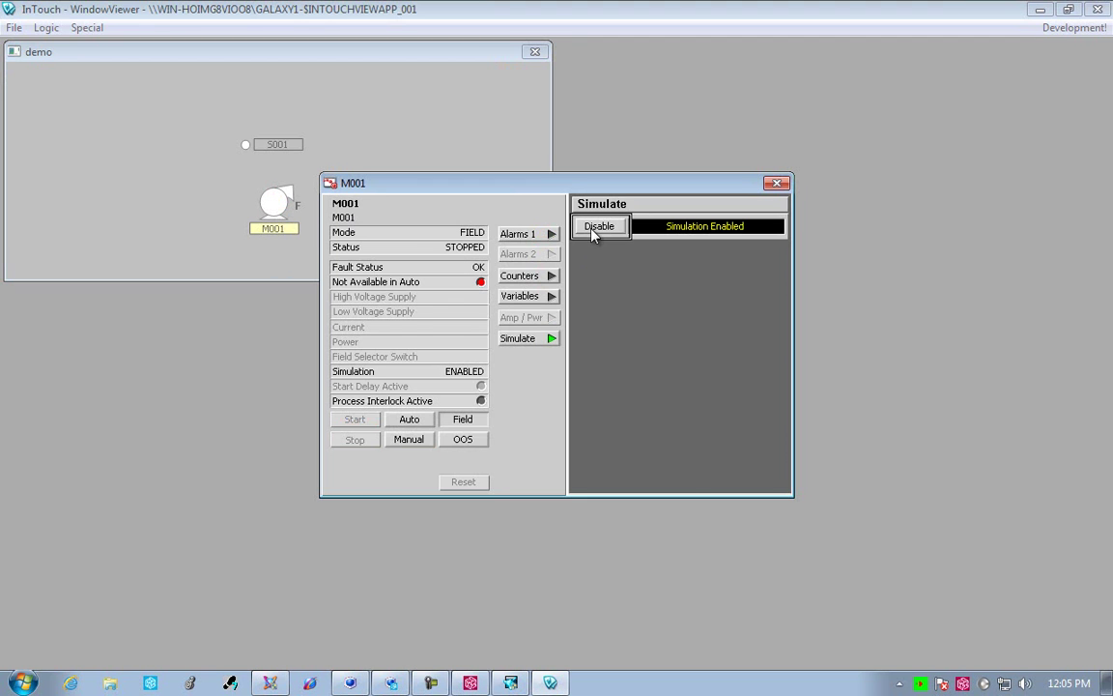
{"action": "left_click_drag", "start_coordinate": [510, 184], "coordinate": [692, 170]}
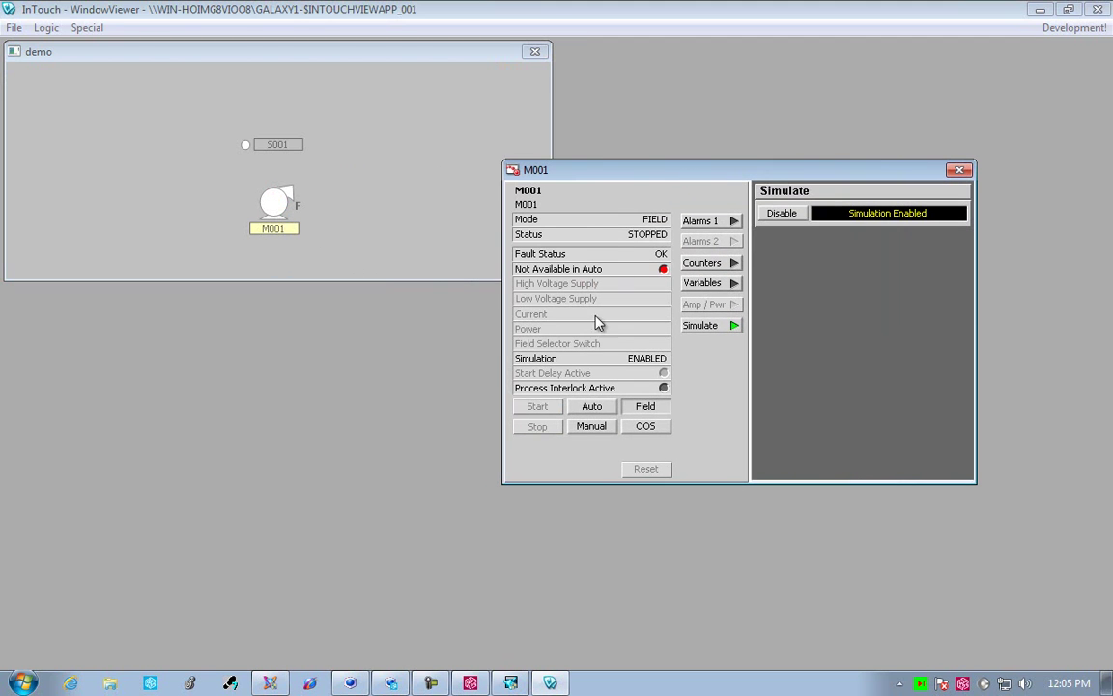
{"action": "left_click", "coordinate": [593, 407]}
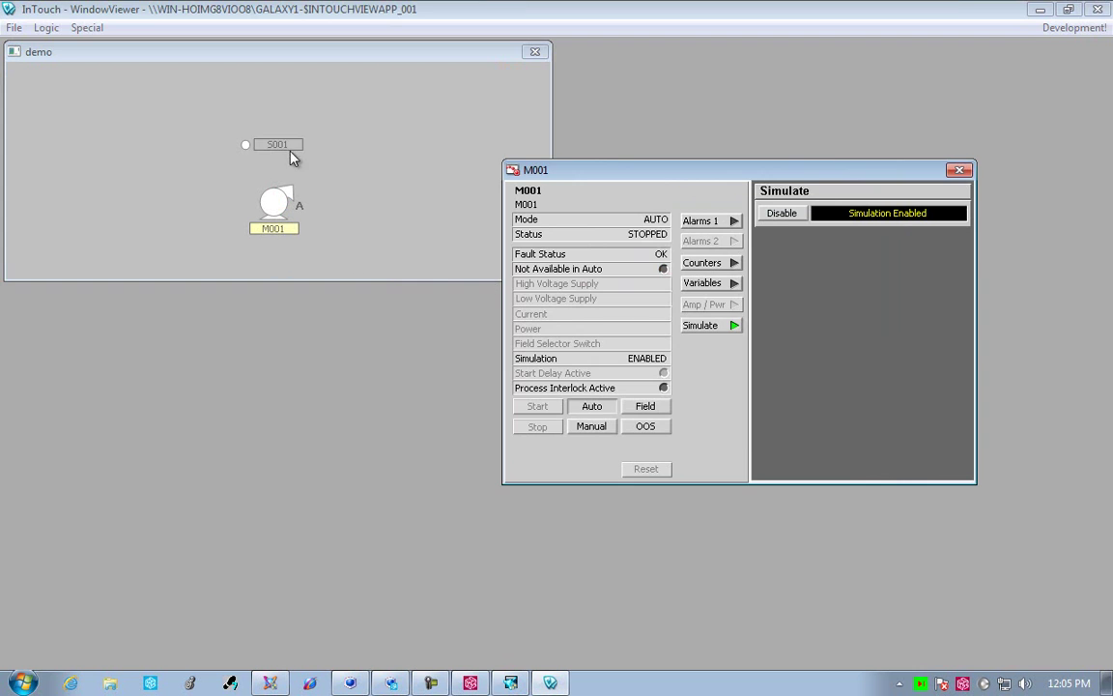
- Enable simulation on switch S001 and set its simulated input ON
{"action": "left_click", "coordinate": [277, 144]}
{"action": "left_click_drag", "start_coordinate": [474, 237], "coordinate": [187, 418]}
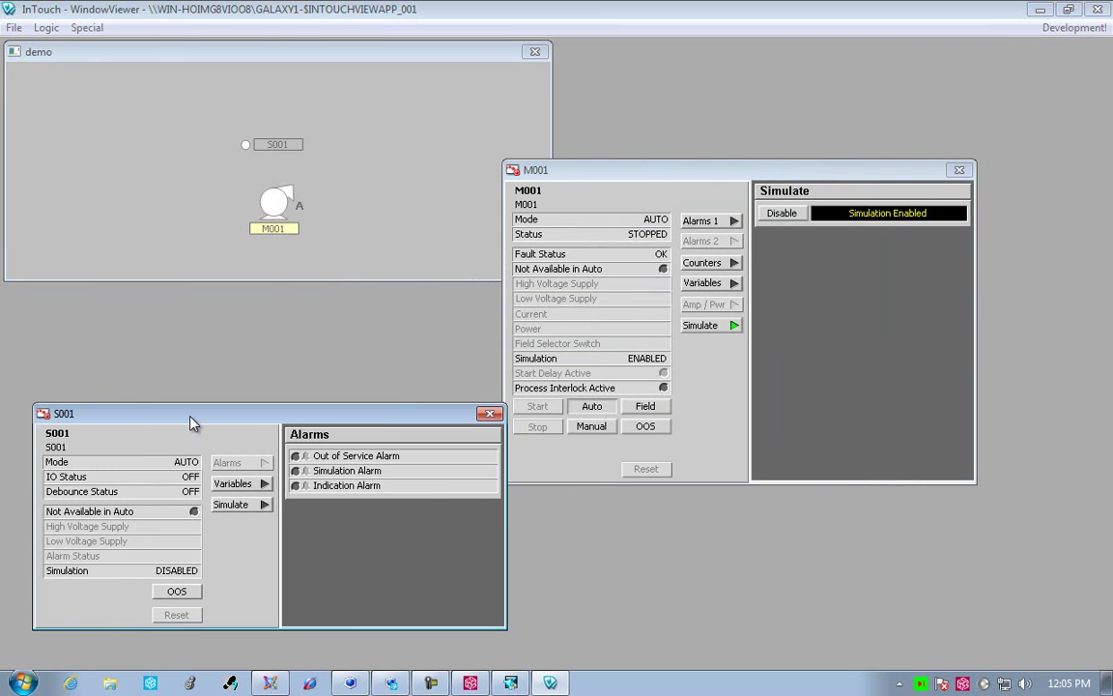
{"action": "left_click", "coordinate": [230, 503]}
{"action": "left_click", "coordinate": [316, 456]}
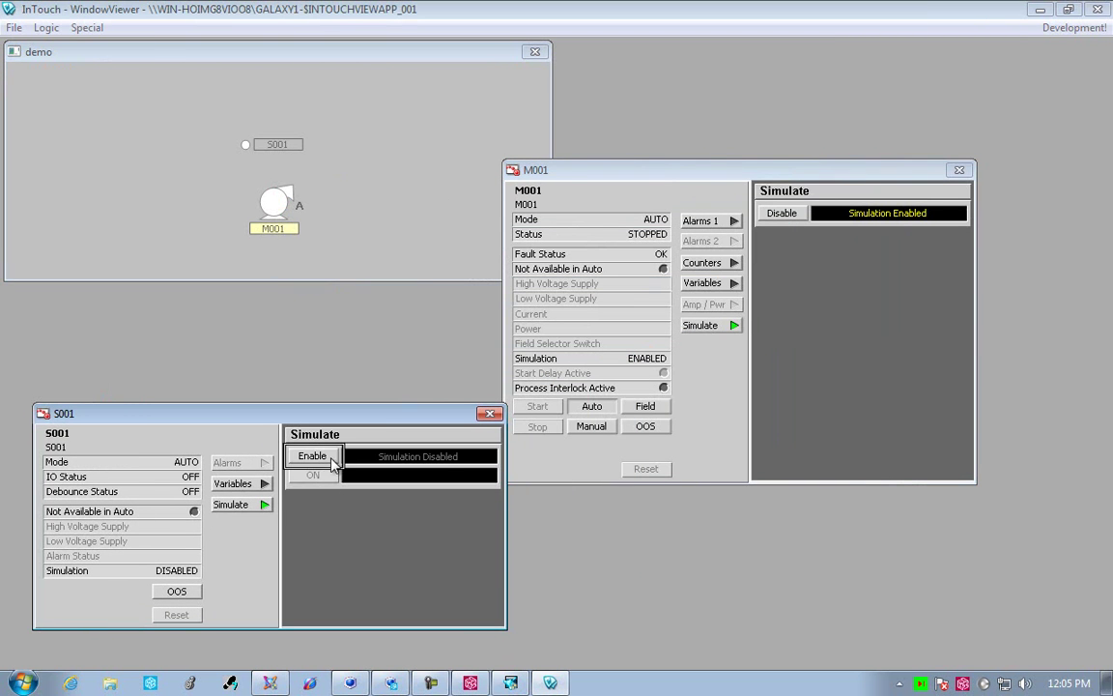
{"action": "left_click", "coordinate": [340, 483]}
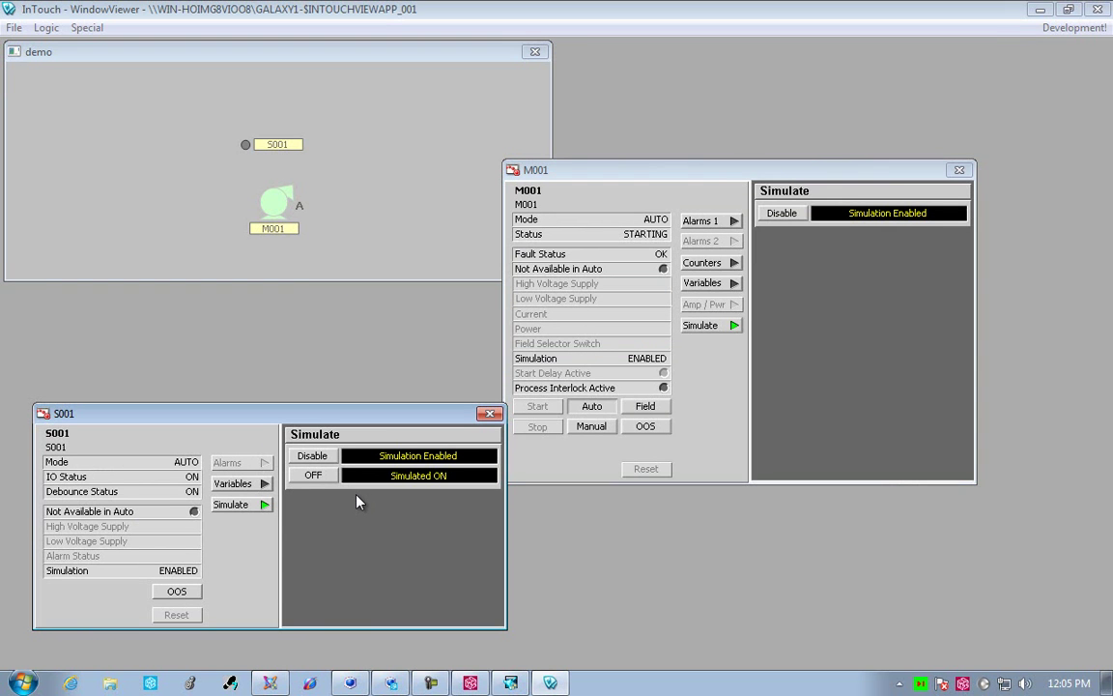
- Import demo.xml as the deployed memory into the Site (1.0) platform
{"action": "left_click", "coordinate": [350, 678]}
{"action": "right_click", "coordinate": [78, 454]}
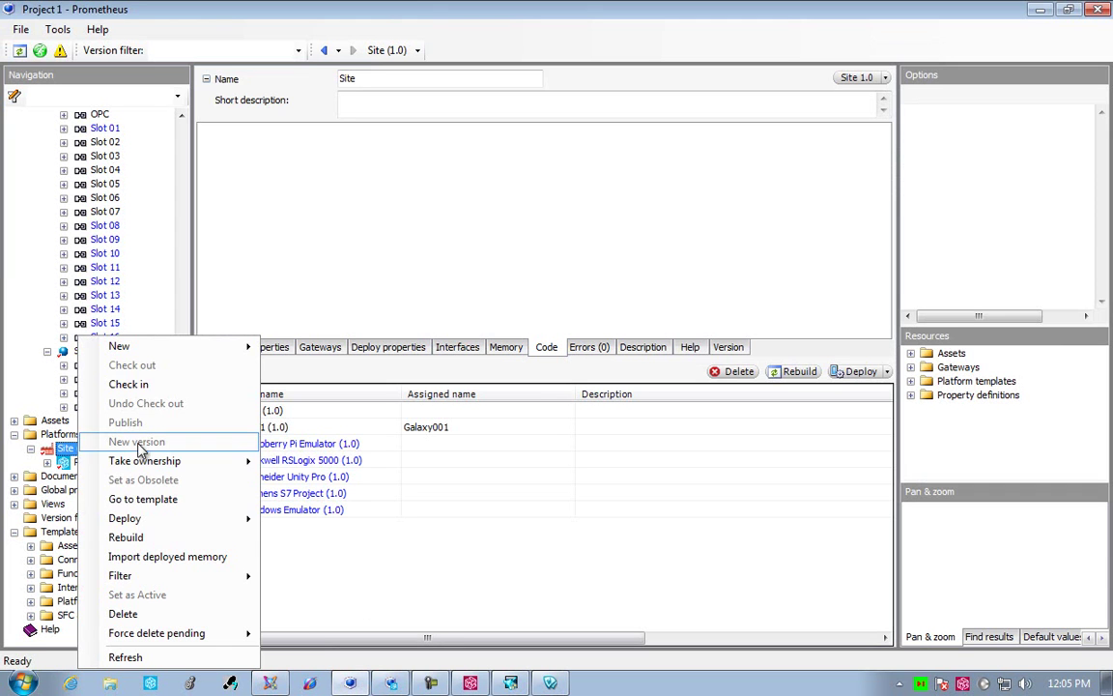
{"action": "left_click", "coordinate": [167, 556]}
{"action": "double_click", "coordinate": [217, 232]}
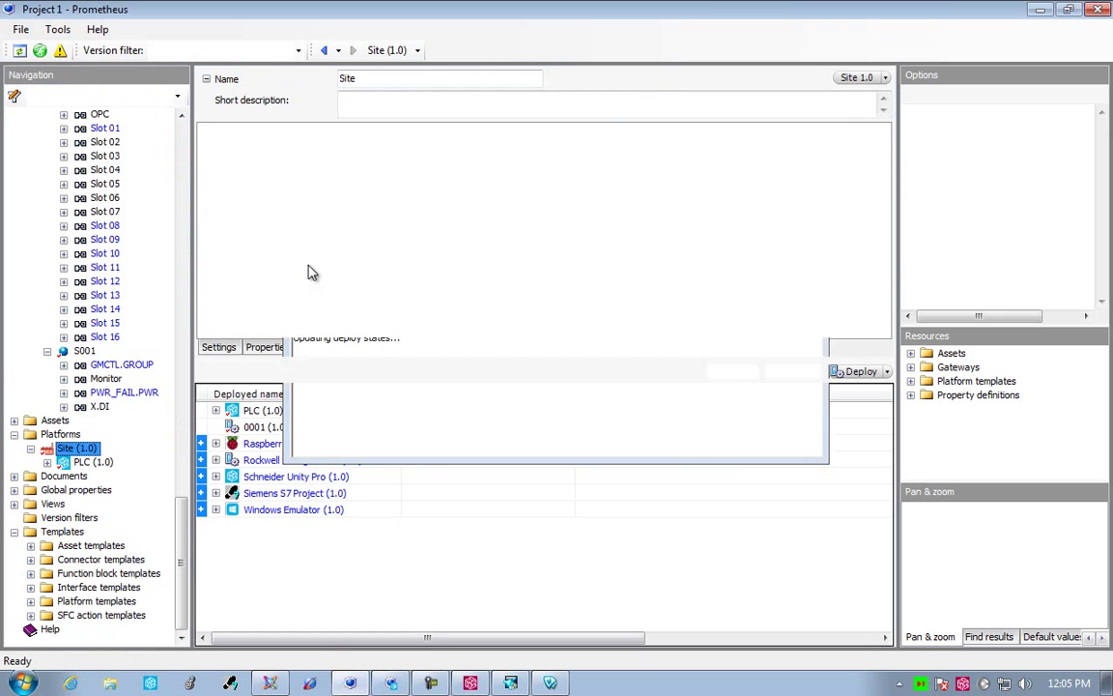
{"action": "left_click_drag", "start_coordinate": [179, 561], "coordinate": [162, 115]}
- Open the Demo asset's LDDiagram001 ladder program with live animation turned on
{"action": "left_click", "coordinate": [29, 142]}
{"action": "left_click", "coordinate": [13, 156]}
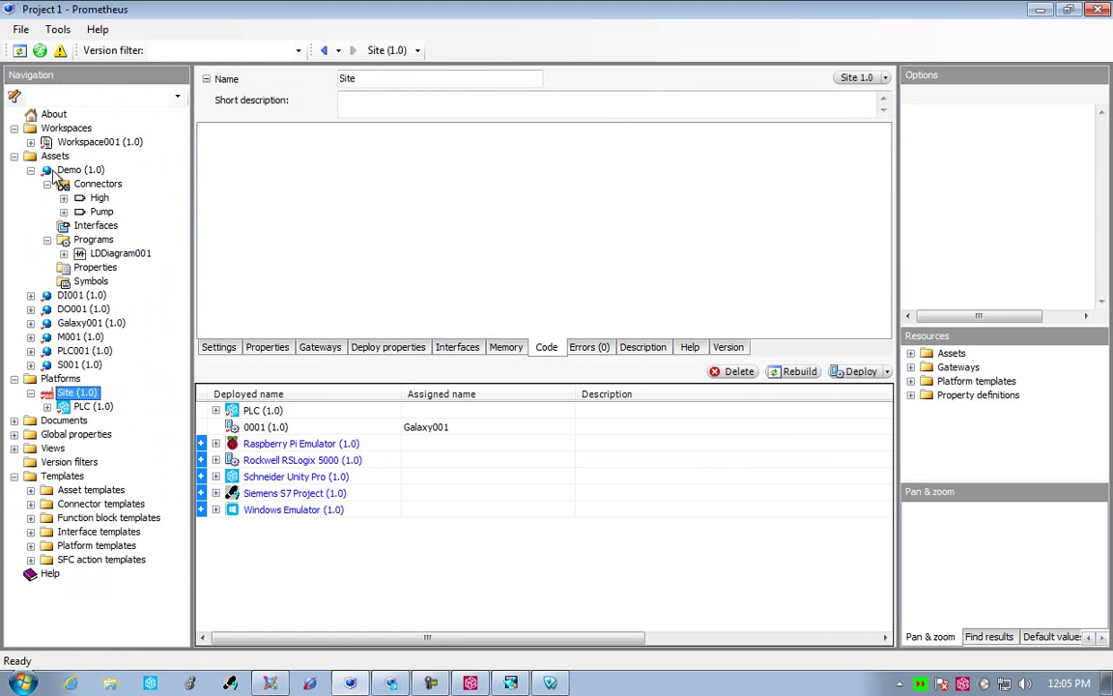
{"action": "left_click", "coordinate": [87, 251]}
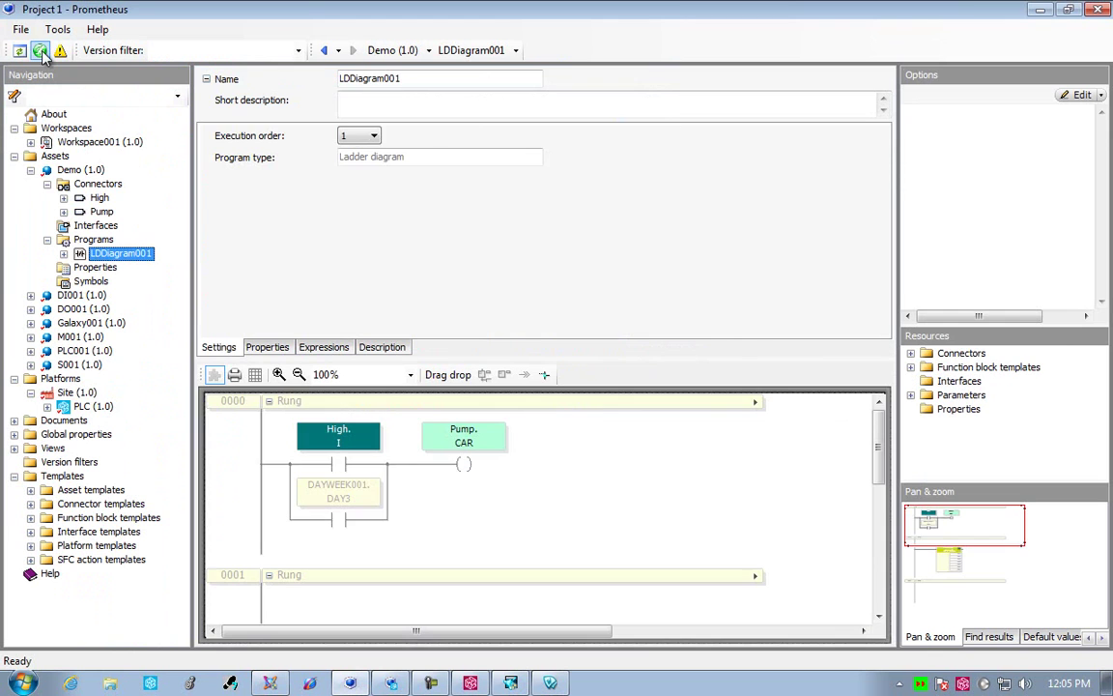
{"action": "left_click", "coordinate": [39, 50]}
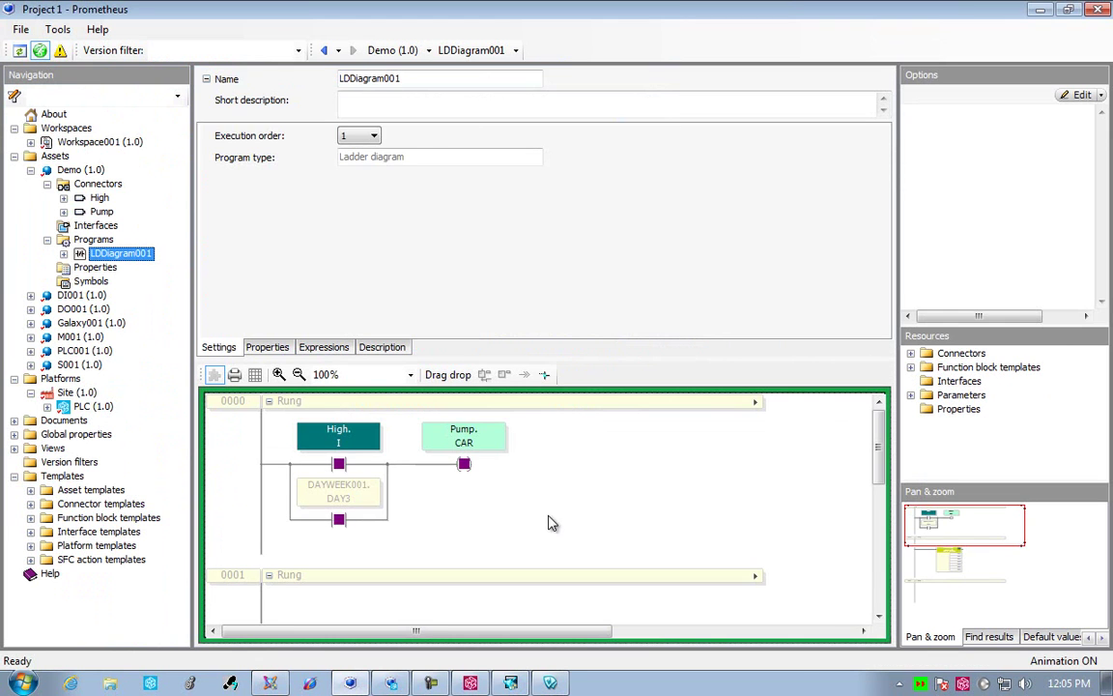
{"action": "left_click", "coordinate": [206, 78]}
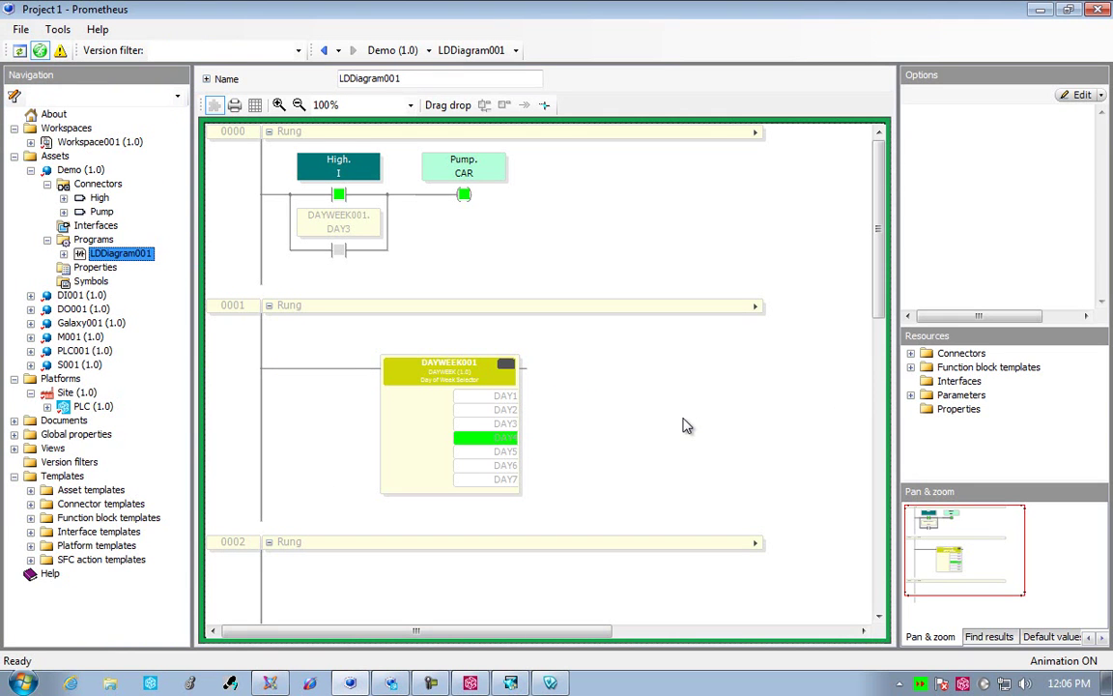
- Switch S001 off then on in InTouch, checking the Pump output in LDDiagram001 each time
{"action": "left_click", "coordinate": [550, 683]}
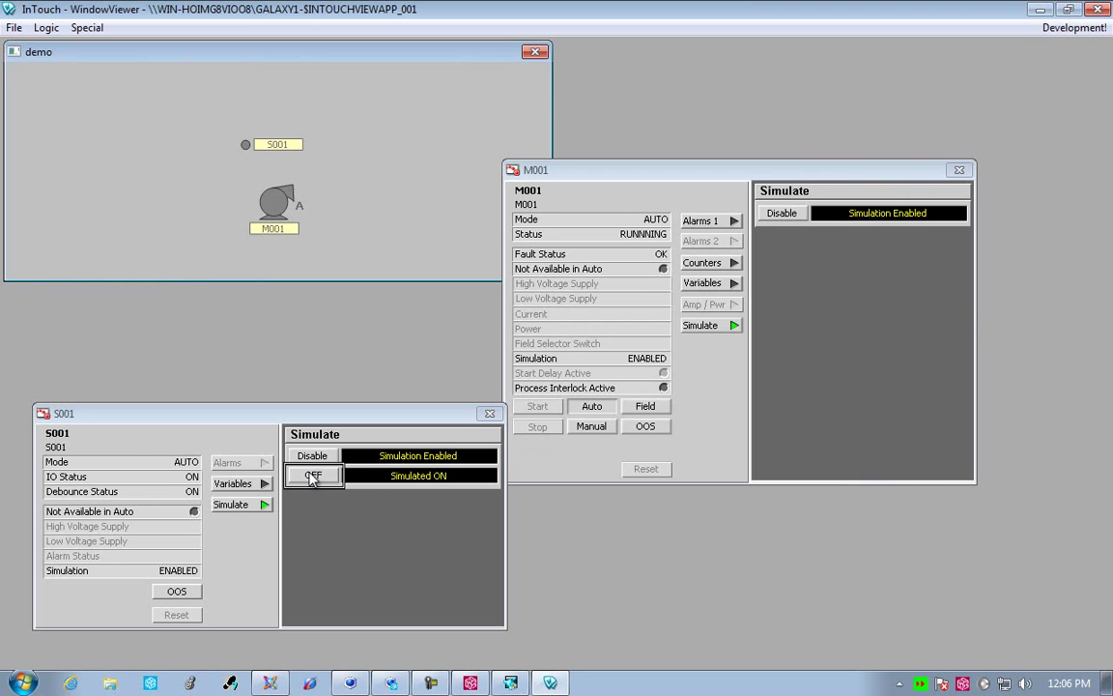
{"action": "left_click", "coordinate": [348, 524]}
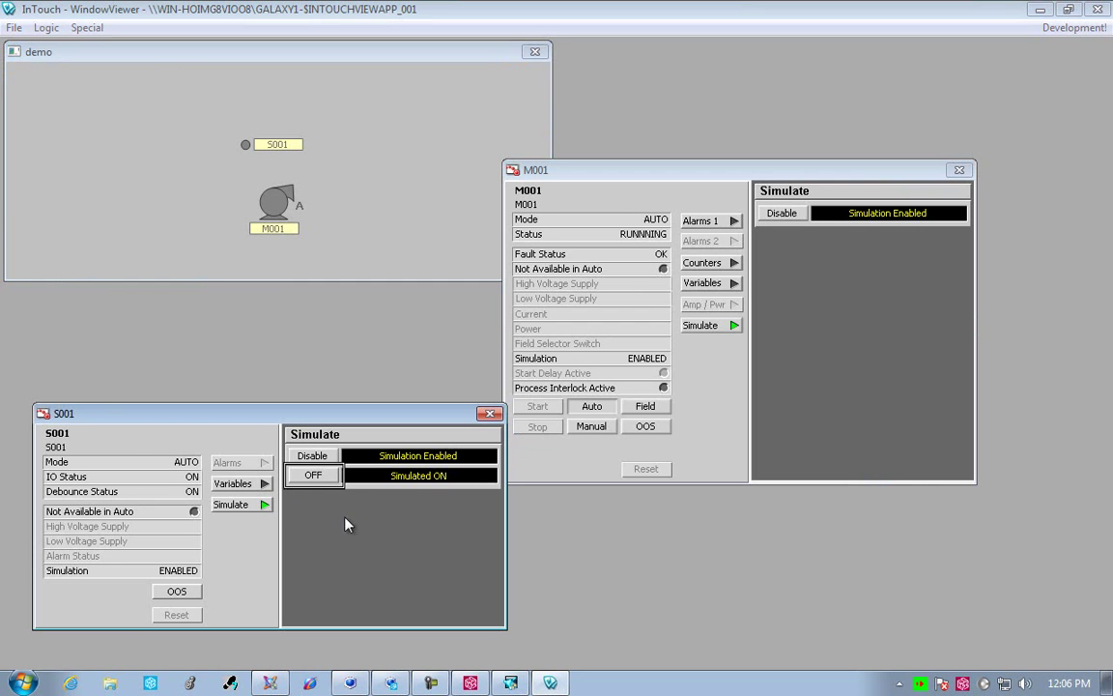
{"action": "left_click", "coordinate": [549, 683]}
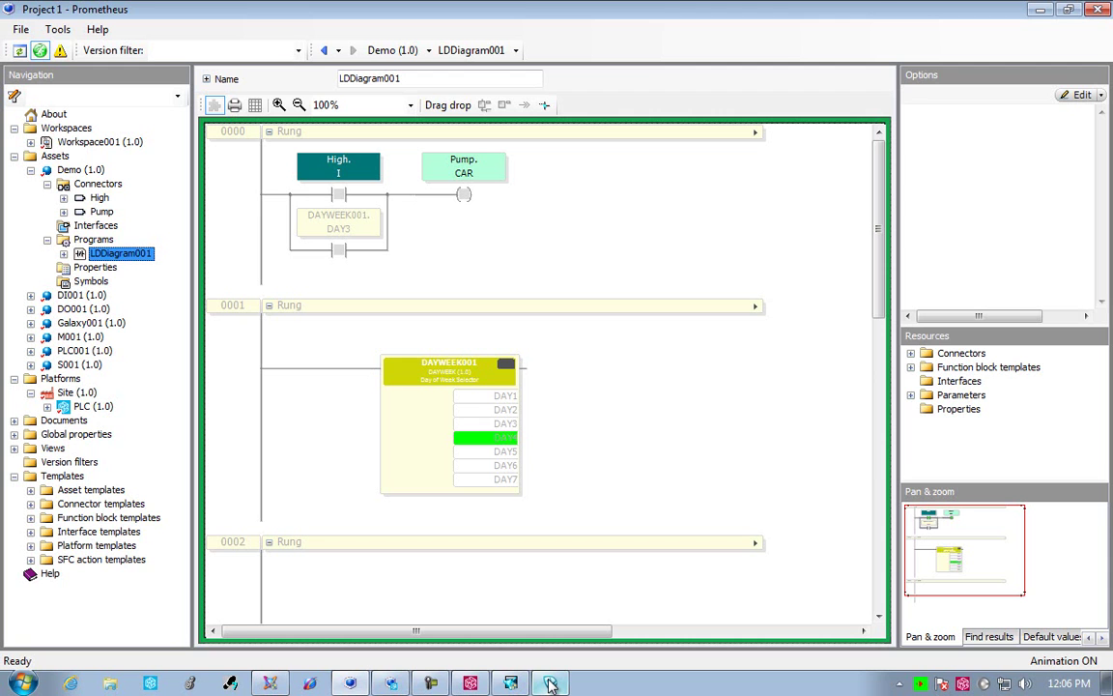
{"action": "left_click", "coordinate": [549, 683]}
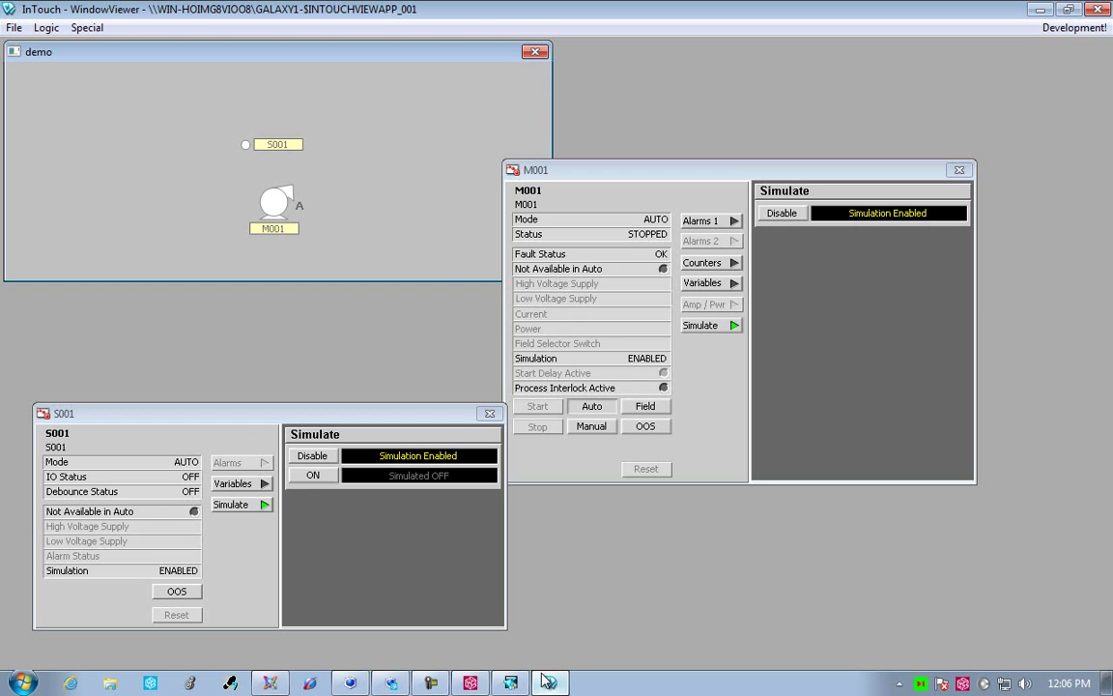
{"action": "left_click", "coordinate": [308, 477]}
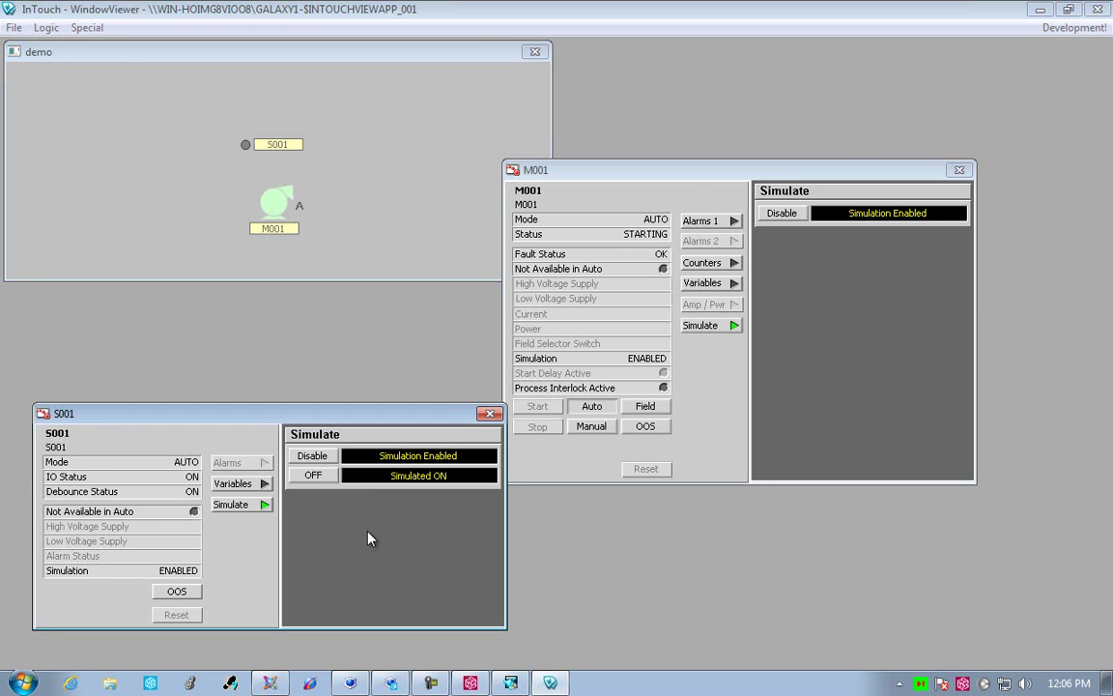
{"action": "left_click", "coordinate": [550, 683]}
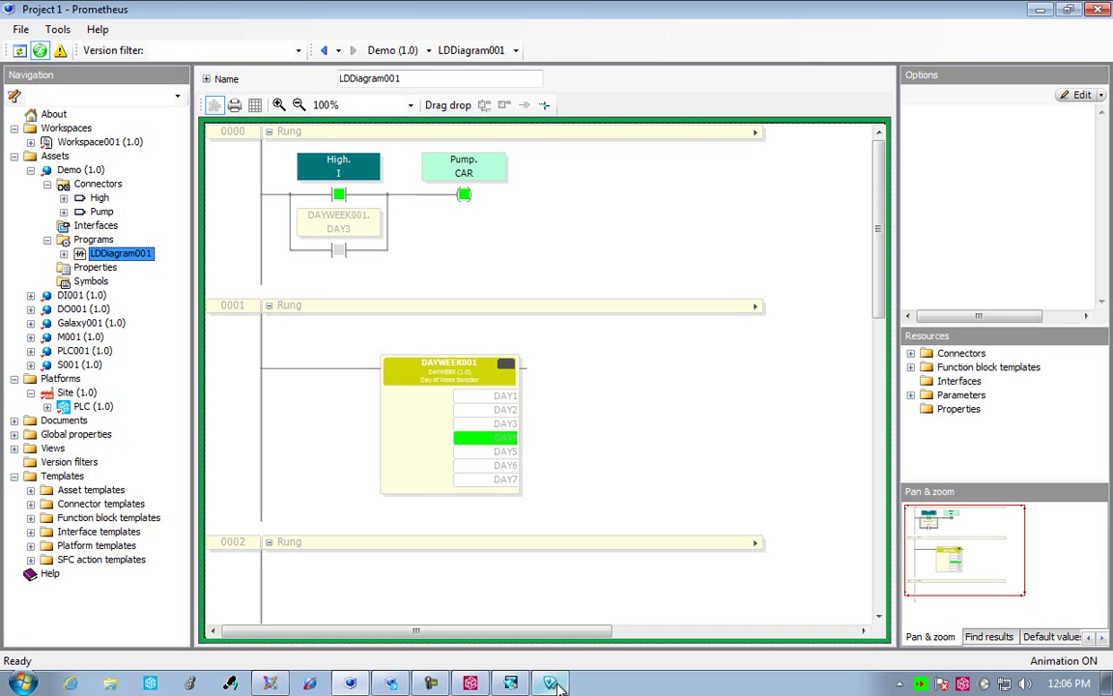
{"action": "left_click", "coordinate": [553, 683]}
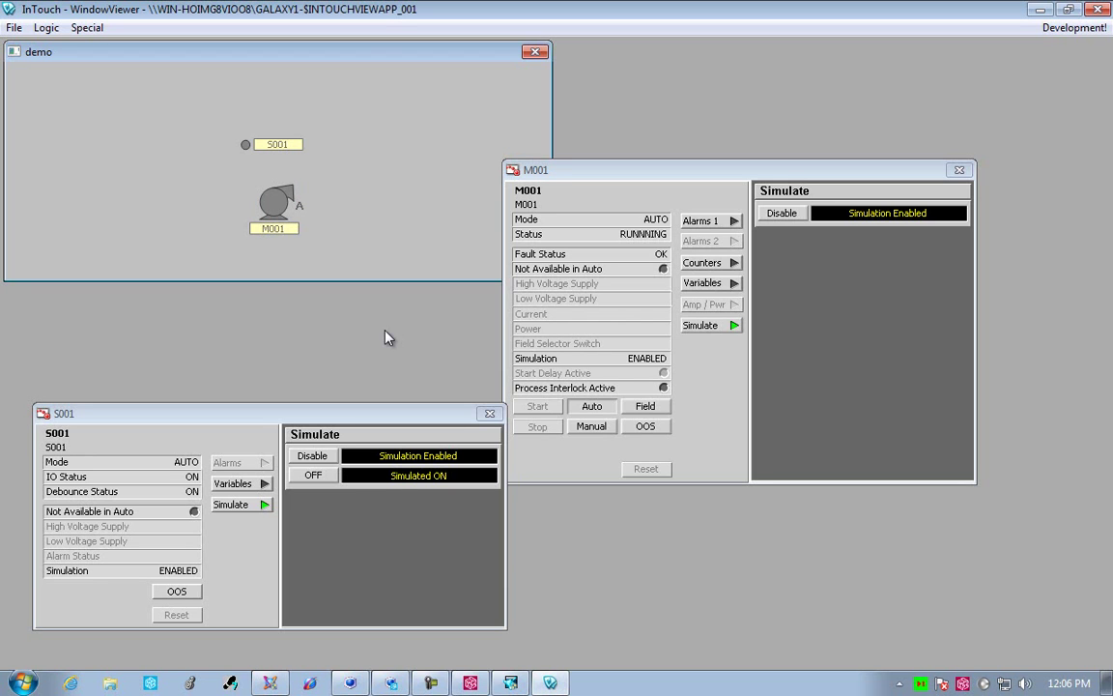
- Check M001's Alarms 1, Counters, Variables and Simulate pages, then launch Unity Pro XL
{"action": "left_click", "coordinate": [703, 222]}
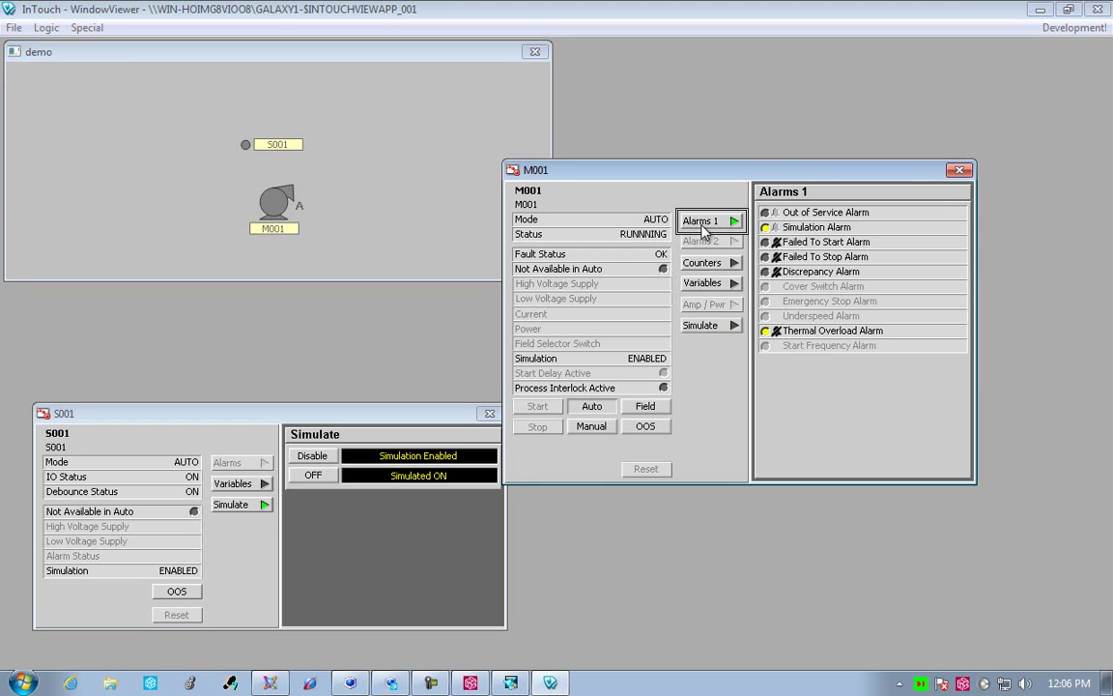
{"action": "left_click", "coordinate": [703, 265]}
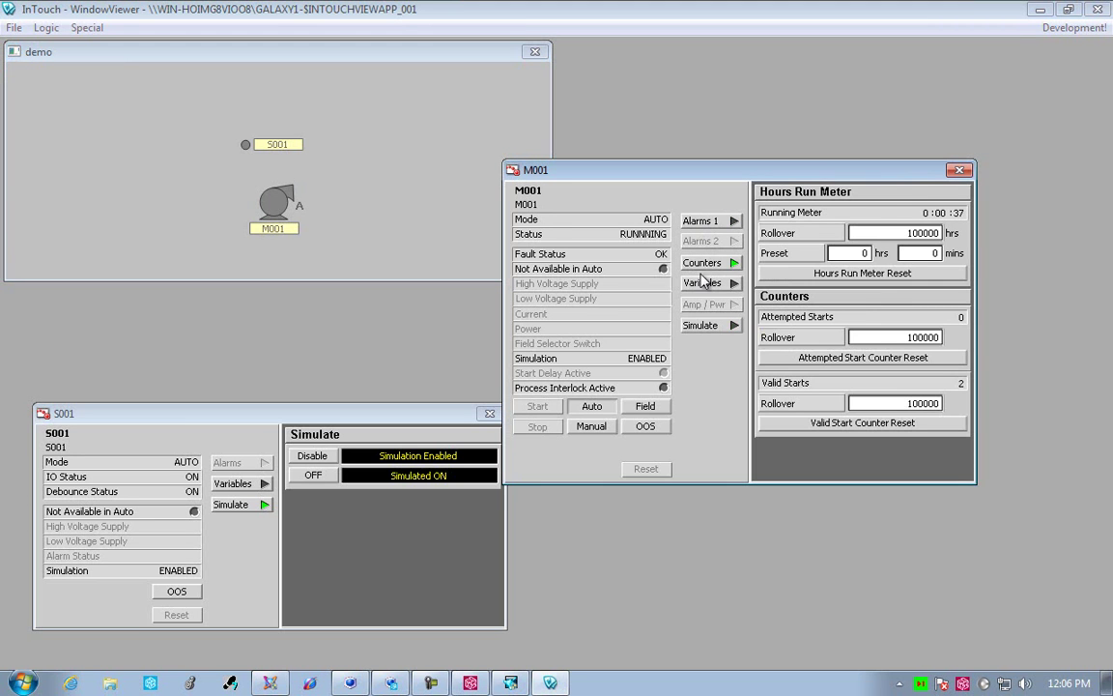
{"action": "left_click", "coordinate": [703, 284]}
{"action": "left_click", "coordinate": [711, 327]}
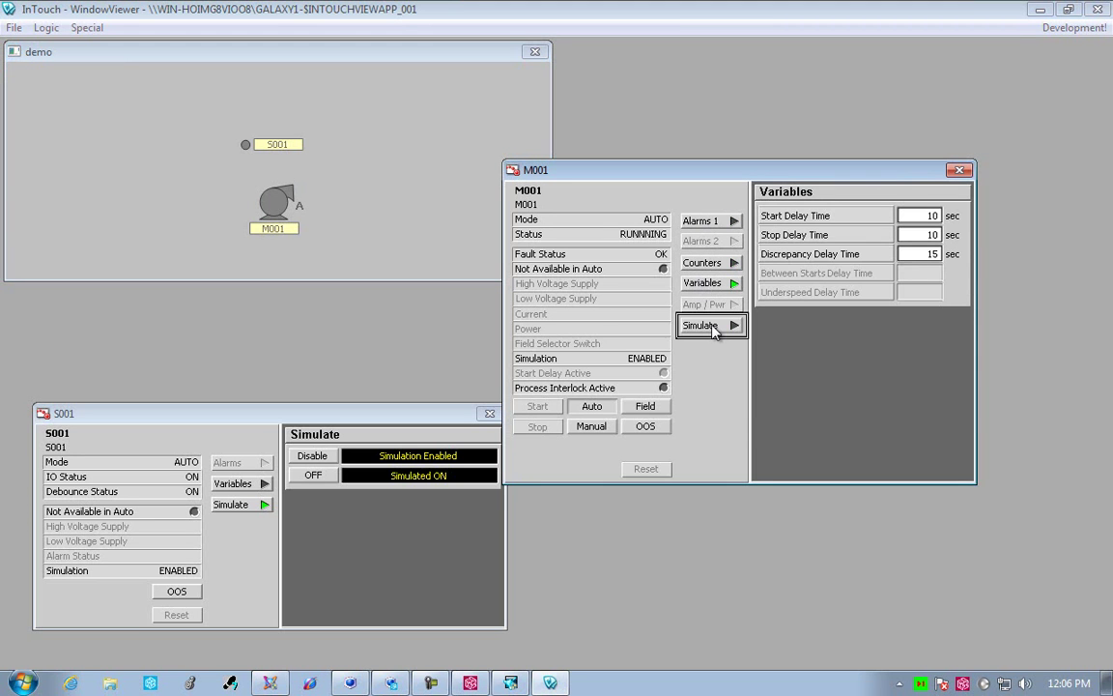
{"action": "left_click", "coordinate": [712, 328]}
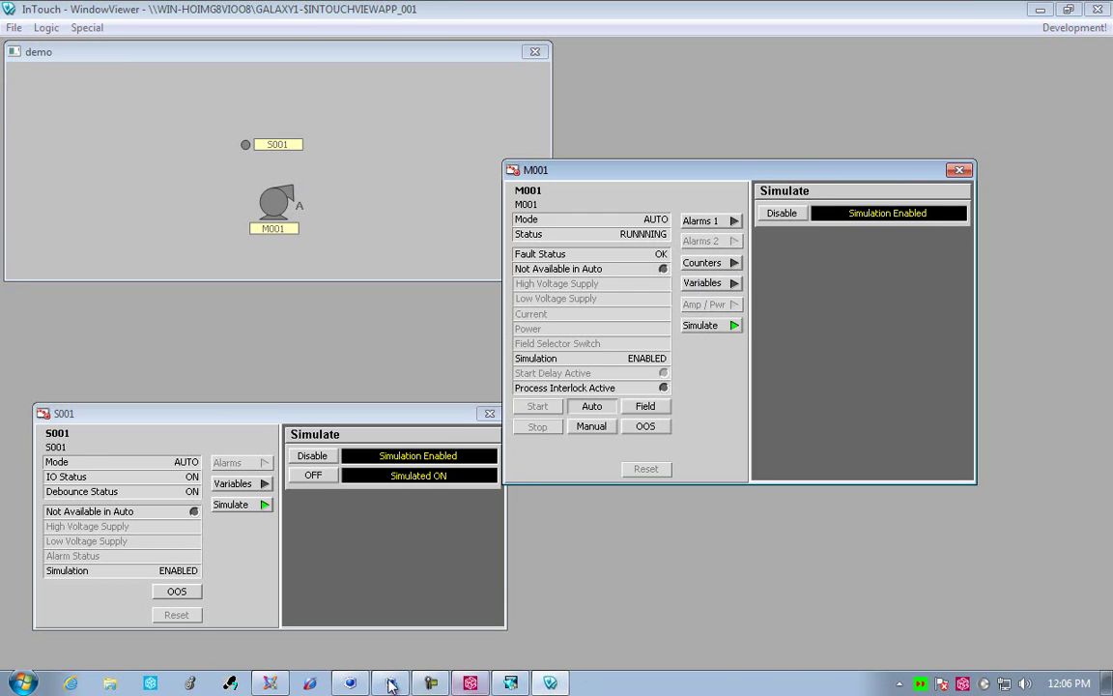
{"action": "left_click", "coordinate": [145, 685]}
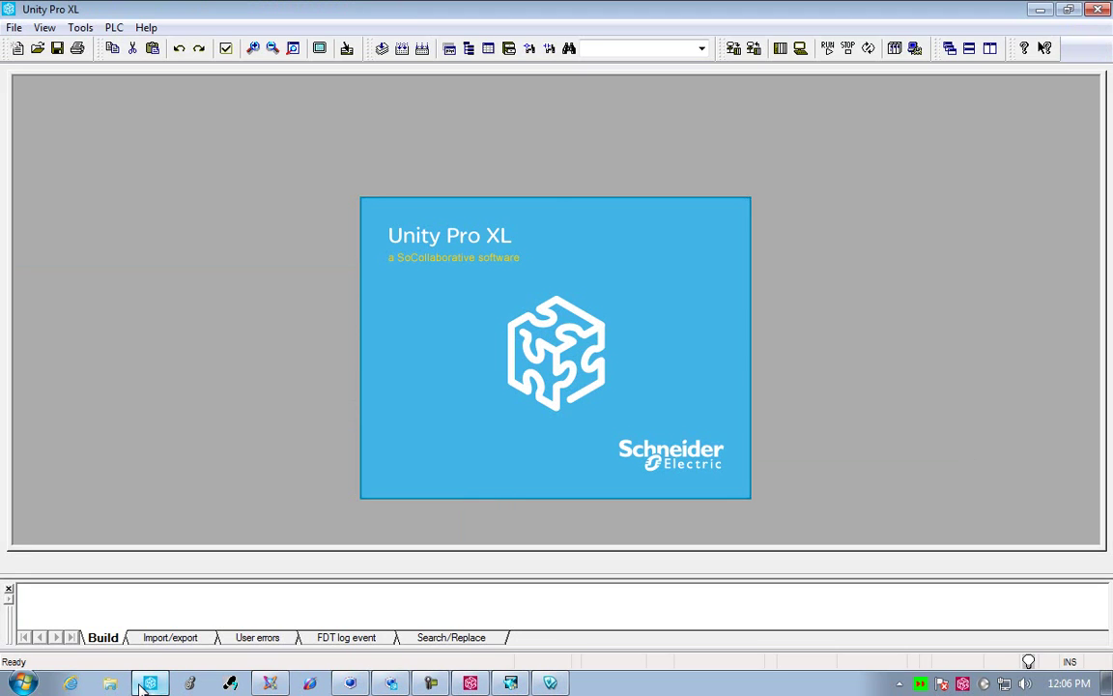
- Connect to the running PLC and upload its project into Unity Pro XL
{"action": "left_click", "coordinate": [115, 27]}
{"action": "left_click", "coordinate": [138, 46]}
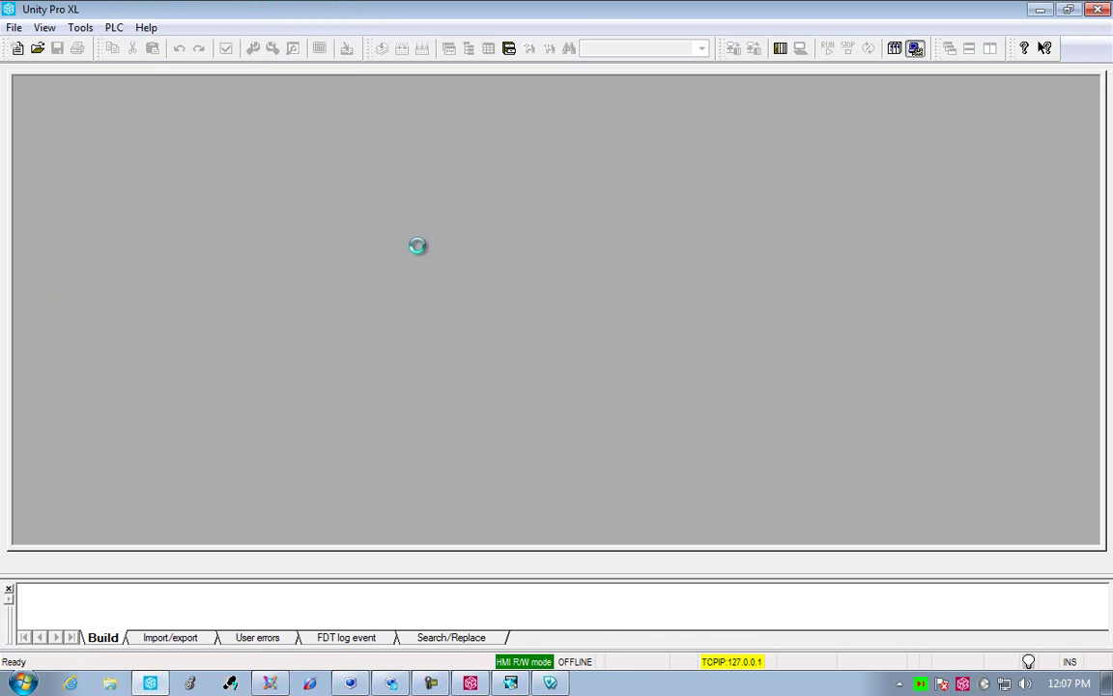
{"action": "left_click", "coordinate": [108, 28]}
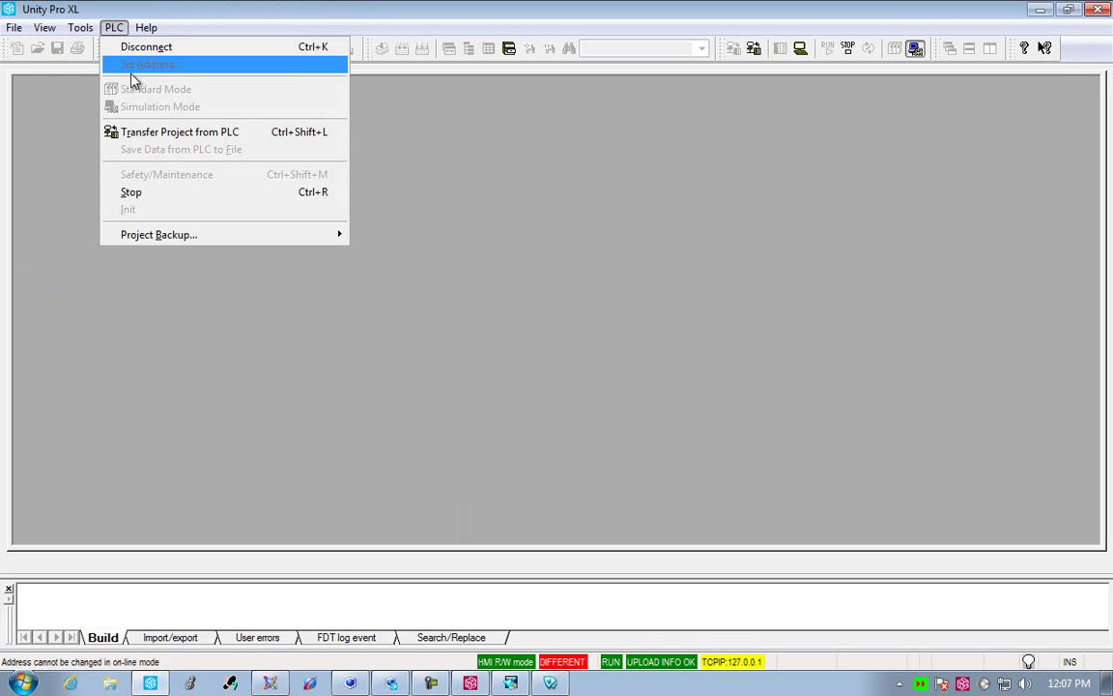
{"action": "left_click", "coordinate": [152, 136]}
{"action": "left_click", "coordinate": [506, 395]}
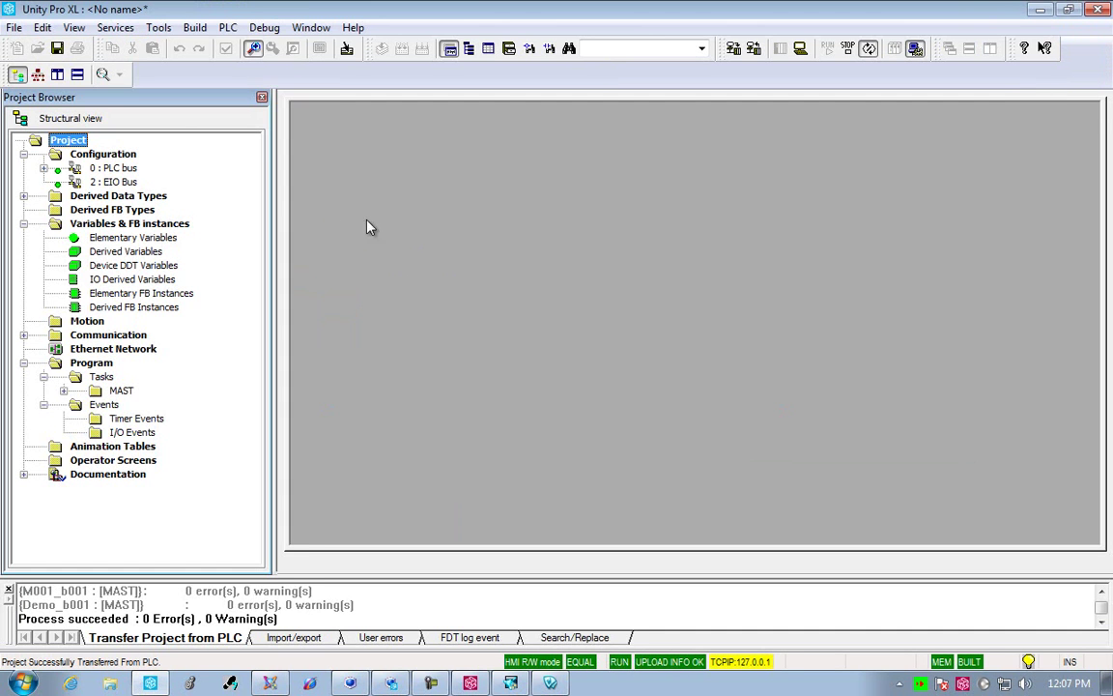
- Open the MAST task's Demo_b001 section maximized to view the Demo_Pump_CAR logic
{"action": "double_click", "coordinate": [113, 168]}
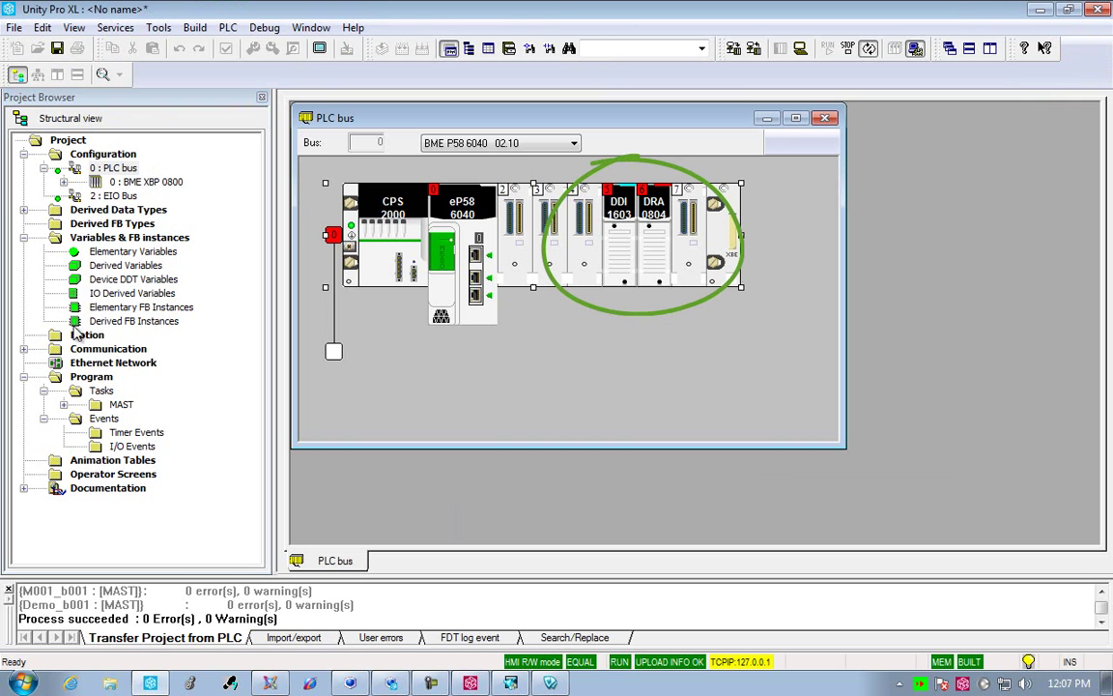
{"action": "left_click", "coordinate": [62, 403]}
{"action": "left_click", "coordinate": [84, 419]}
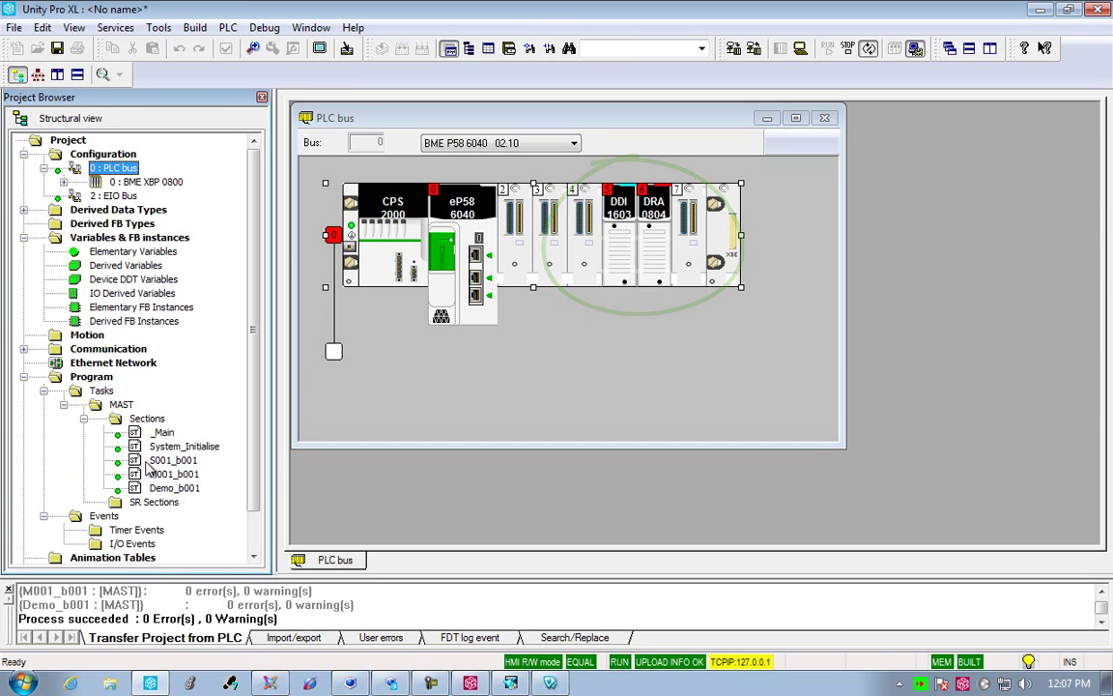
{"action": "double_click", "coordinate": [174, 488]}
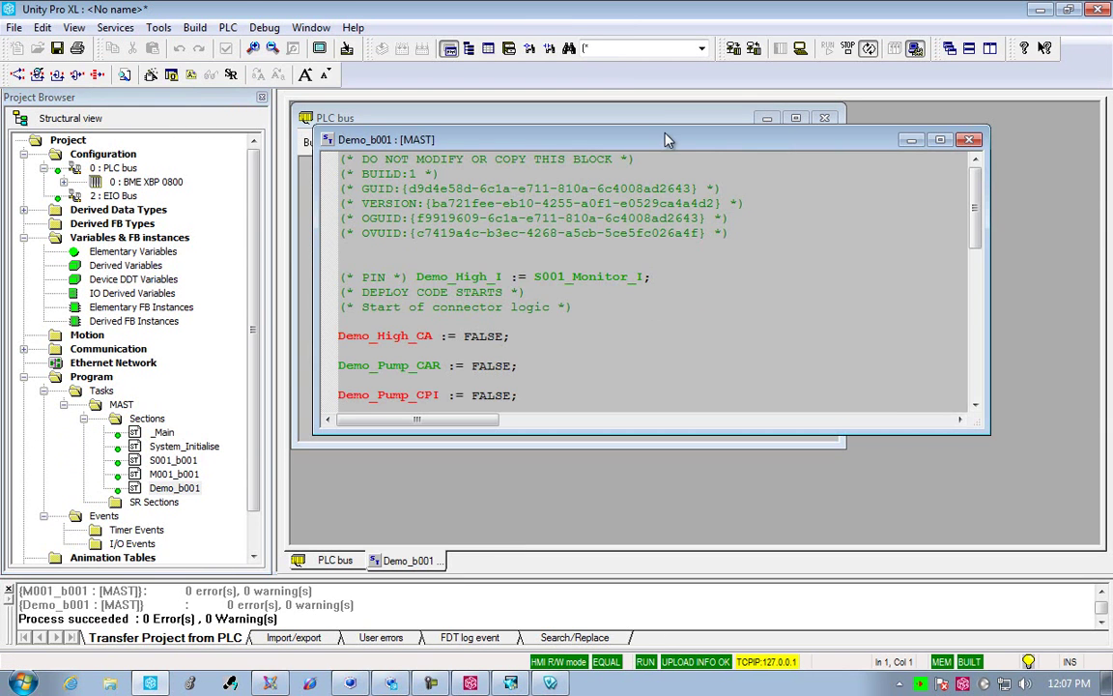
{"action": "double_click", "coordinate": [673, 143]}
{"action": "scroll", "coordinate": [661, 281], "scroll_direction": "down", "scroll_amount": 7}
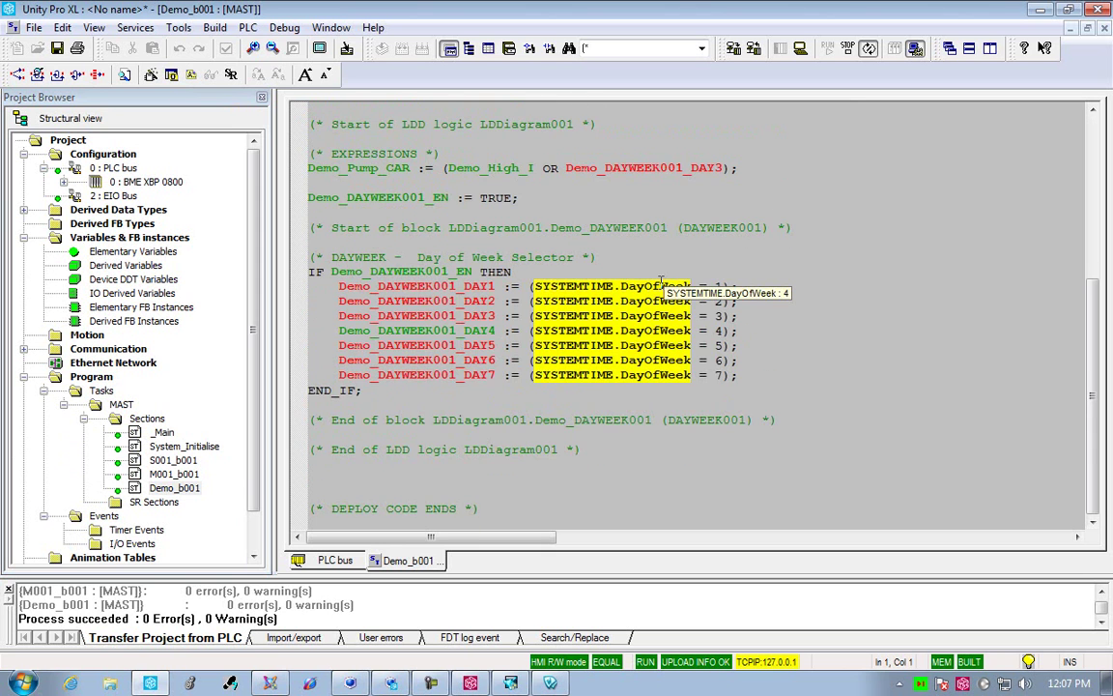
{"action": "scroll", "coordinate": [671, 293], "scroll_direction": "up", "scroll_amount": 3}
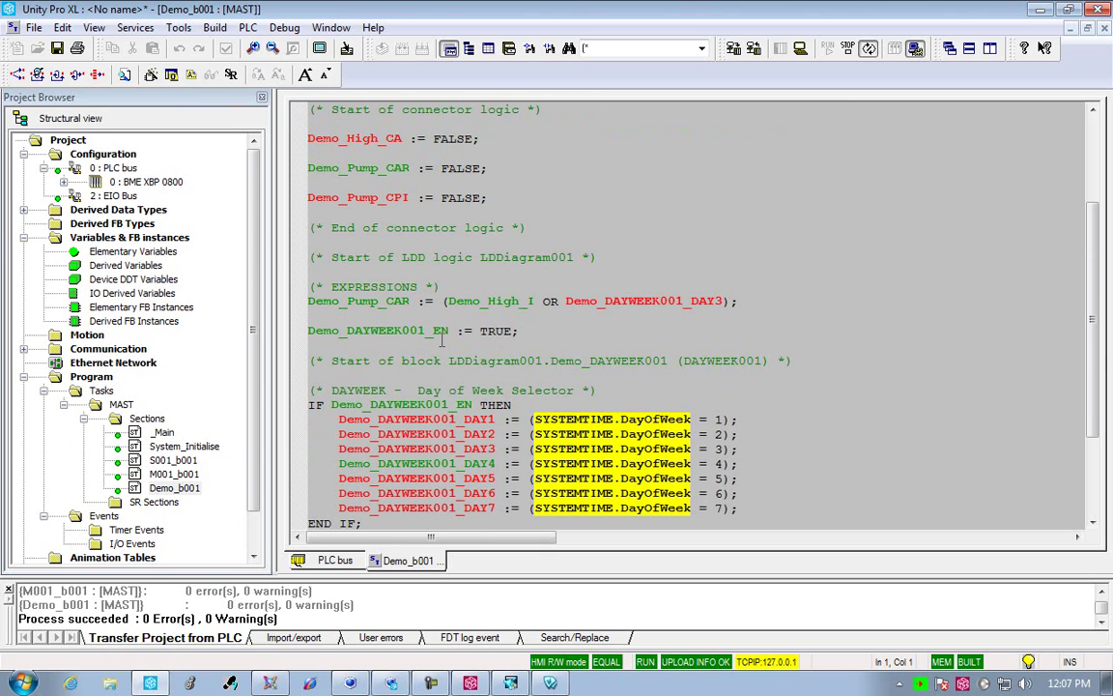